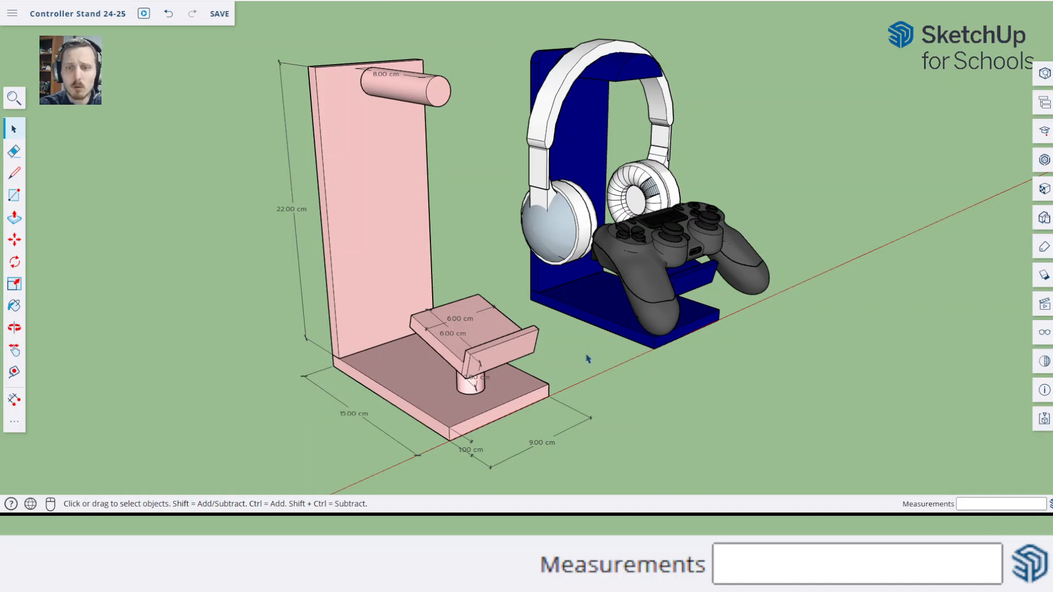
# Examine the dimensioned pink stand and the blue example stand holding the headphones and controller from several angles
pyautogui.moveTo(588, 359); pyautogui.dragTo(776, 342, button='middle')
pyautogui.moveTo(643, 197); pyautogui.dragTo(770, 165, button='middle')
pyautogui.scroll(7, 567, 213)
pyautogui.scroll(-6, 379, 299)
pyautogui.scroll(-4, 413, 380)
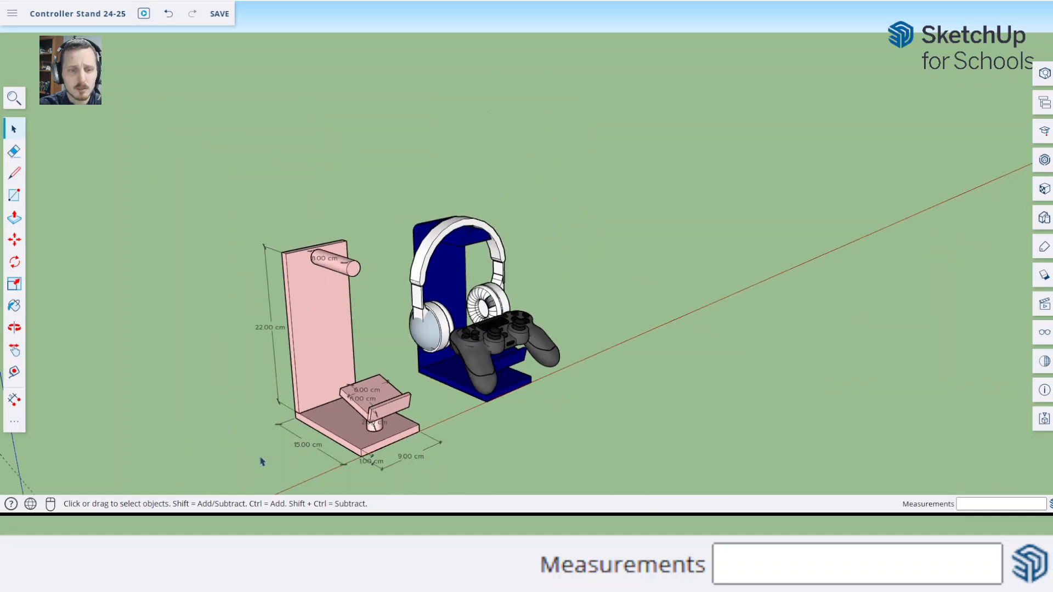
pyautogui.scroll(2, 262, 472)
pyautogui.scroll(1, 328, 447)
pyautogui.moveTo(329, 448); pyautogui.dragTo(332, 368, button='middle')
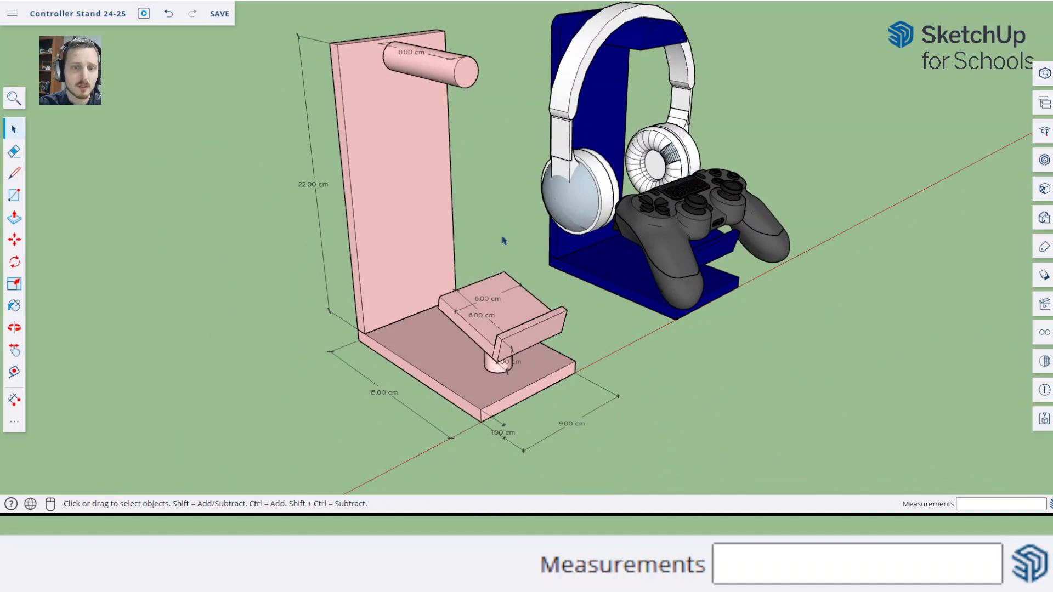
pyautogui.moveTo(478, 253); pyautogui.dragTo(487, 246, button='middle')
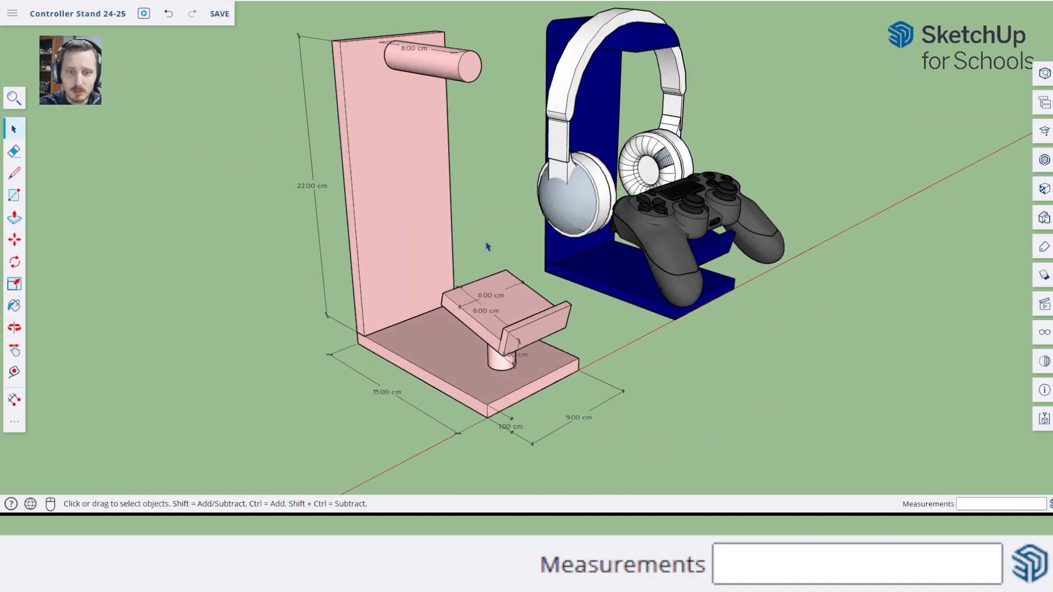
pyautogui.moveTo(551, 374); pyautogui.dragTo(554, 379, button='middle')
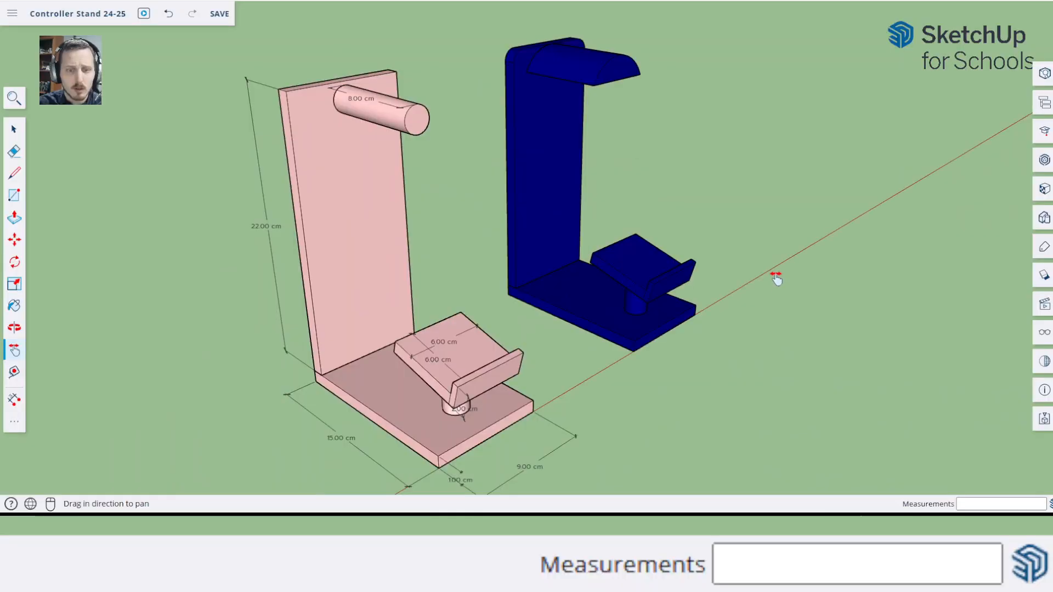
pyautogui.moveTo(775, 275); pyautogui.dragTo(794, 208)
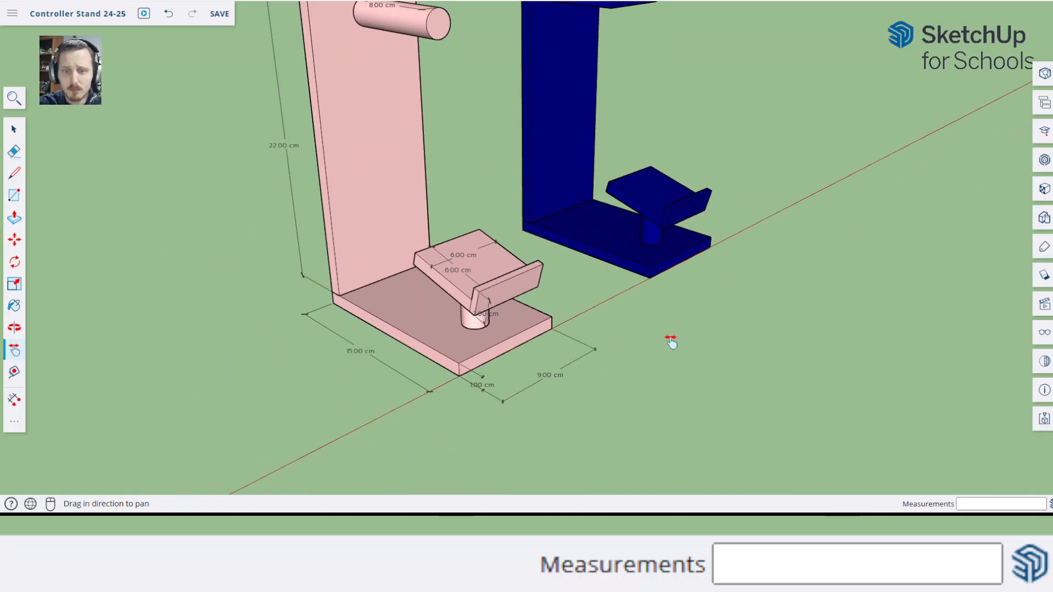
# Draw a 9 by 15 cm rectangle on the ground along the red axis, beyond the blue stand
pyautogui.moveTo(757, 294); pyautogui.dragTo(670, 85)
pyautogui.moveTo(680, 127); pyautogui.dragTo(641, 195)
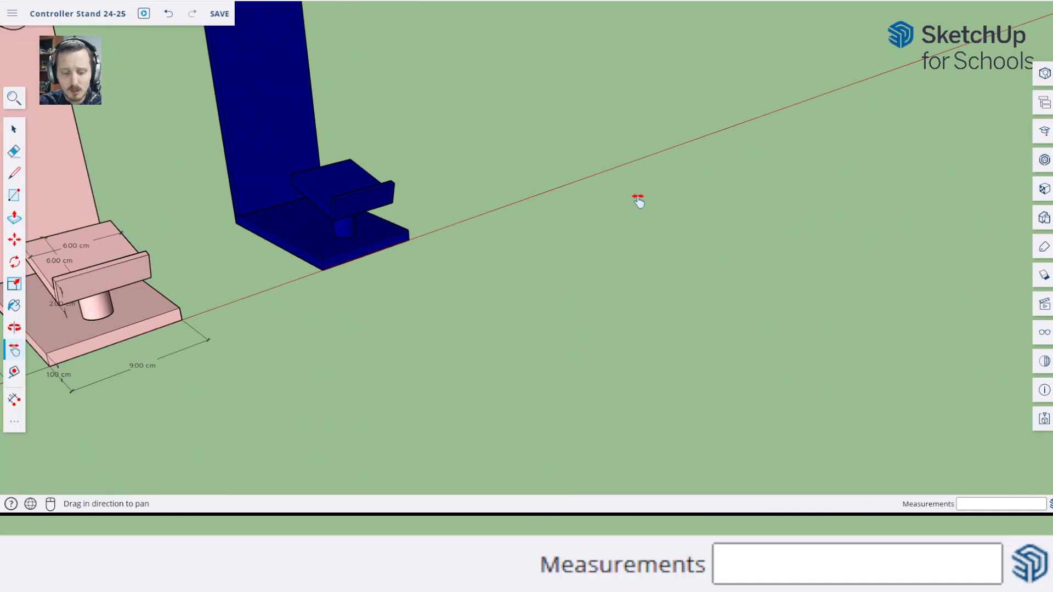
pyautogui.press('r')
pyautogui.click(551, 191)
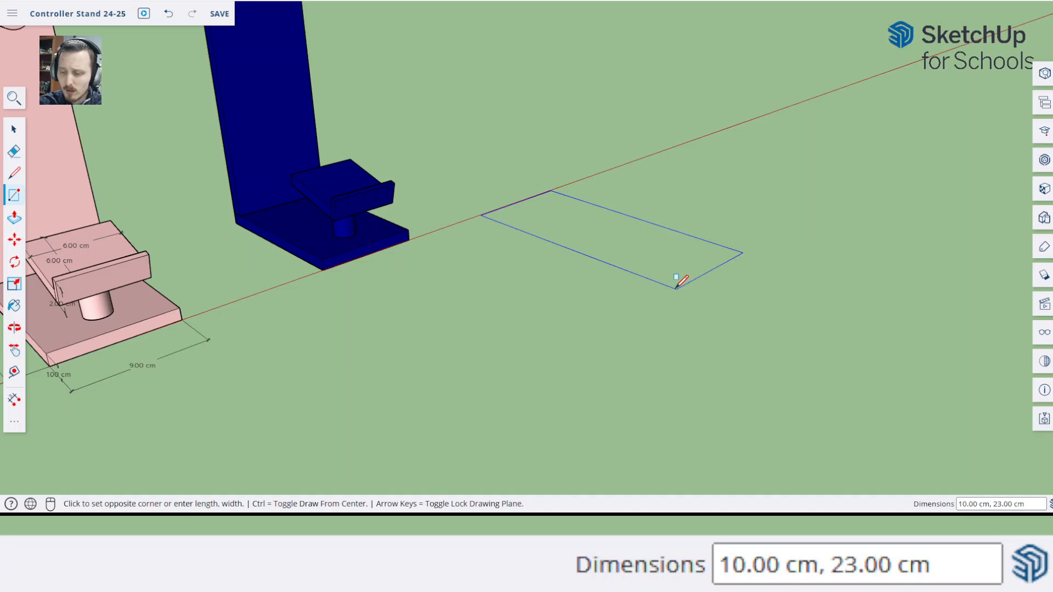
pyautogui.write('9,15')
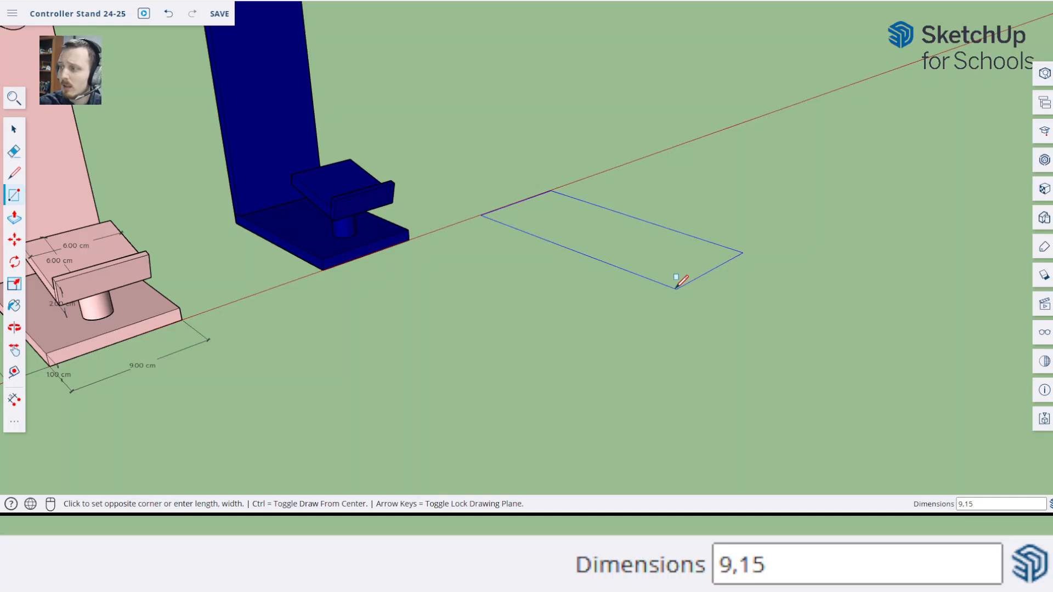
pyautogui.press('Return')
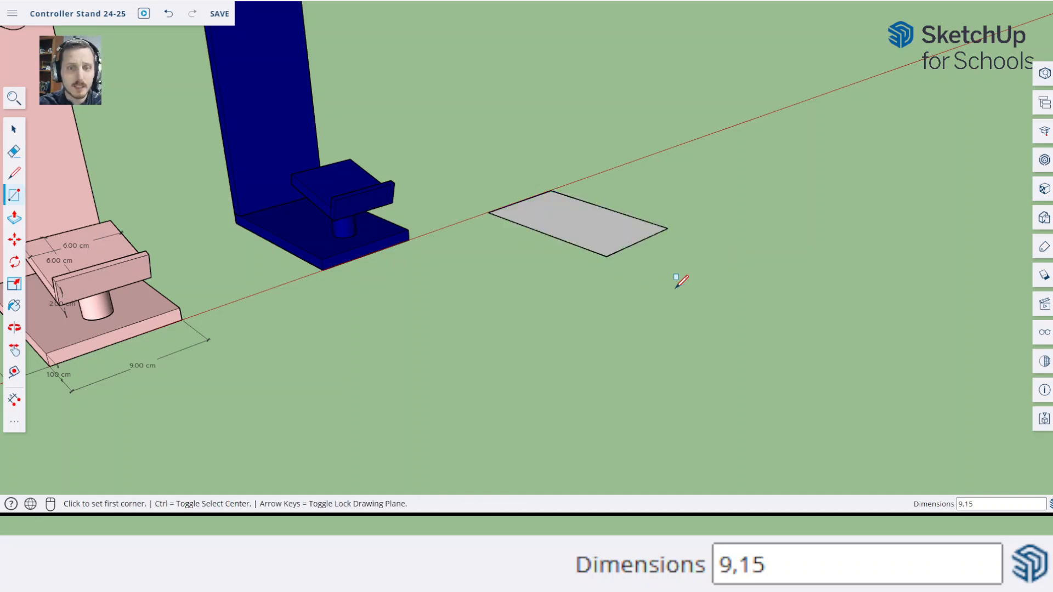
# Push/Pull the new rectangle up 1 cm to form the base plate
pyautogui.press('p')
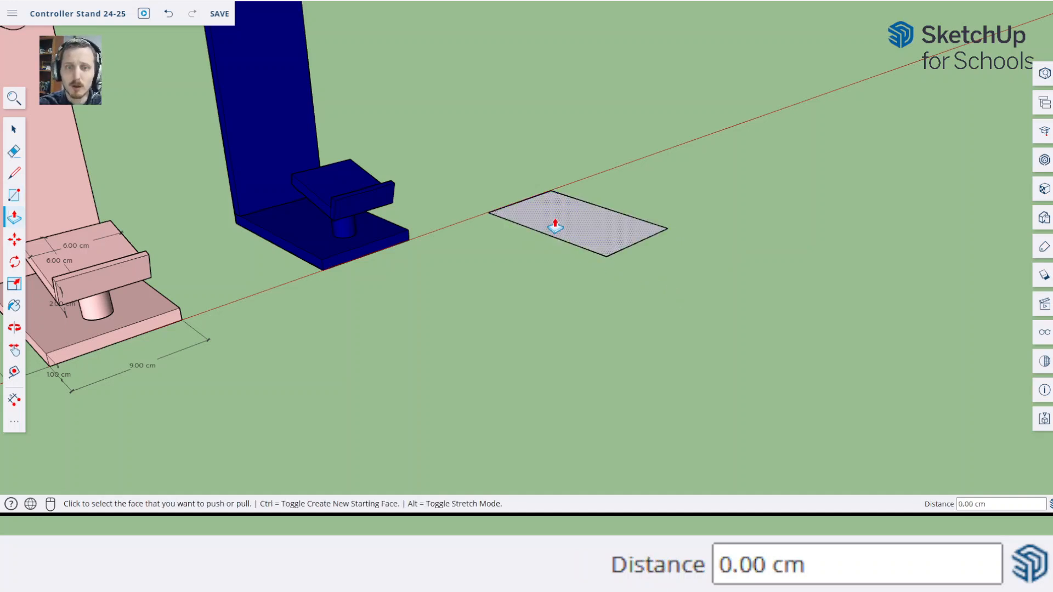
pyautogui.moveTo(26, 406); pyautogui.dragTo(168, 392, button='middle')
pyautogui.moveTo(168, 392); pyautogui.dragTo(517, 334)
pyautogui.scroll(2, 482, 315)
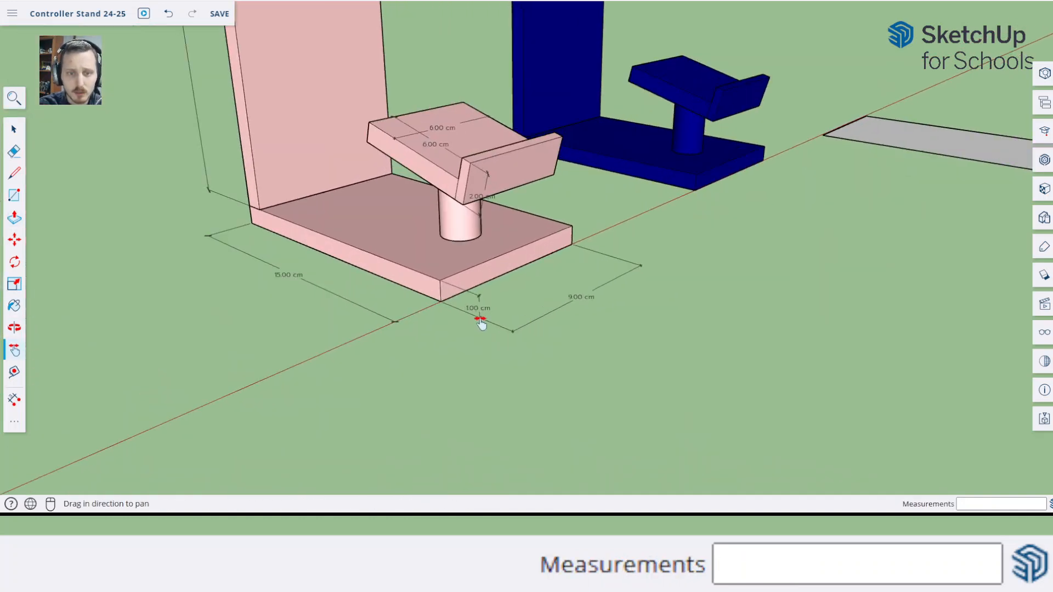
pyautogui.moveTo(702, 317); pyautogui.dragTo(313, 442)
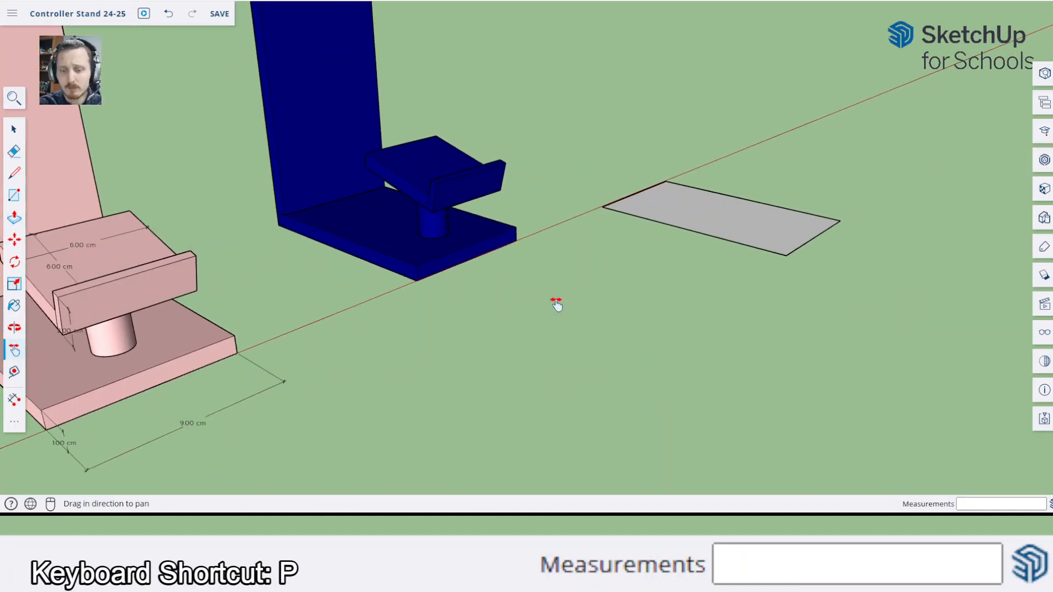
pyautogui.press('space')
pyautogui.press('p')
pyautogui.click(725, 228)
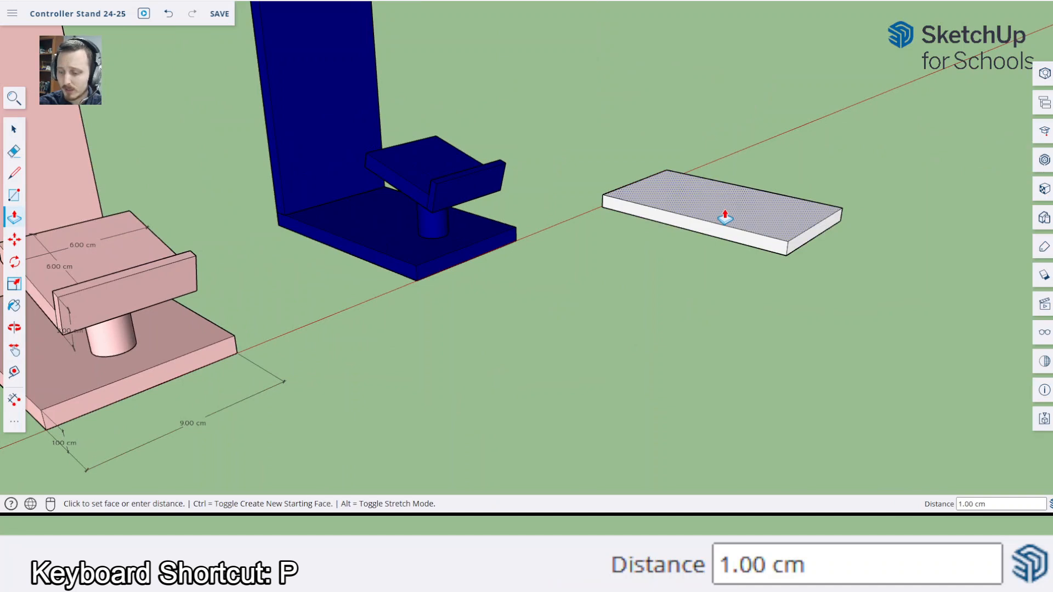
pyautogui.write('1')
pyautogui.press('Return')
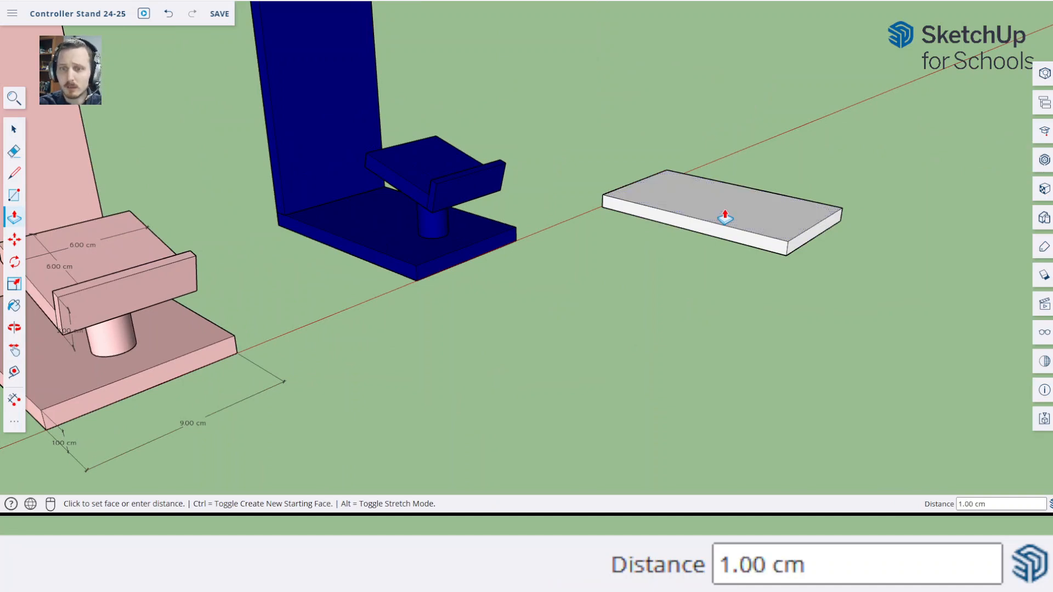
pyautogui.press('space')
# Make the entire new slab a component with the definition name "Base plate"
pyautogui.moveTo(747, 202); pyautogui.dragTo(729, 183, button='middle')
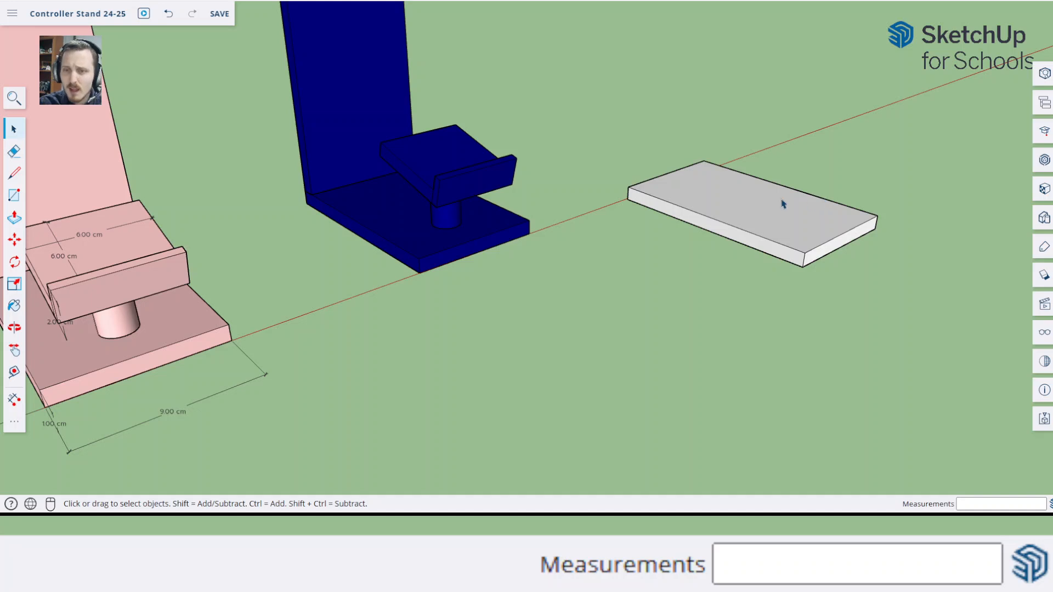
pyautogui.tripleClick(736, 206)
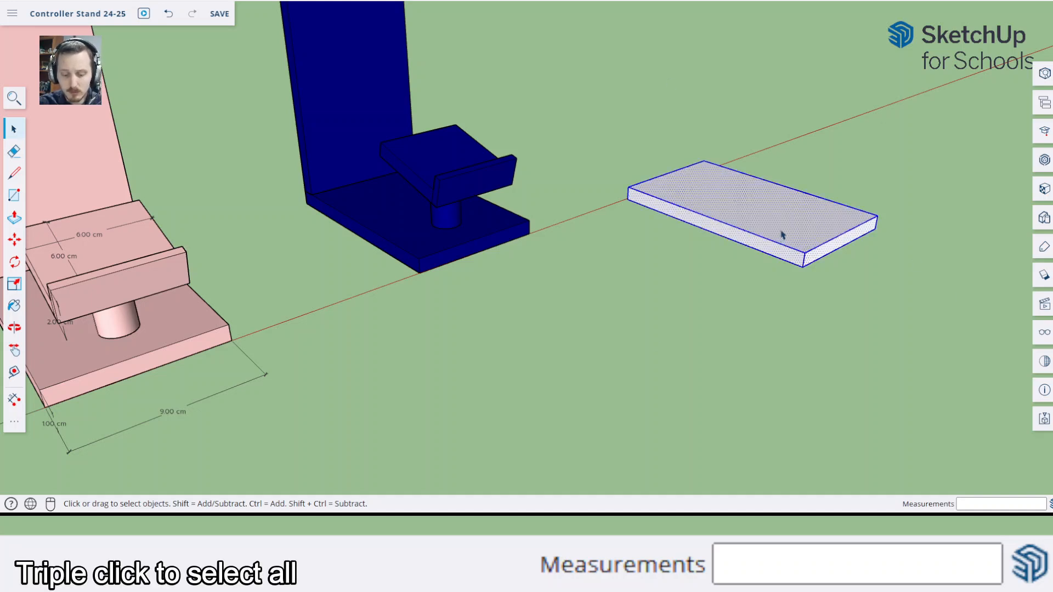
pyautogui.press('g')
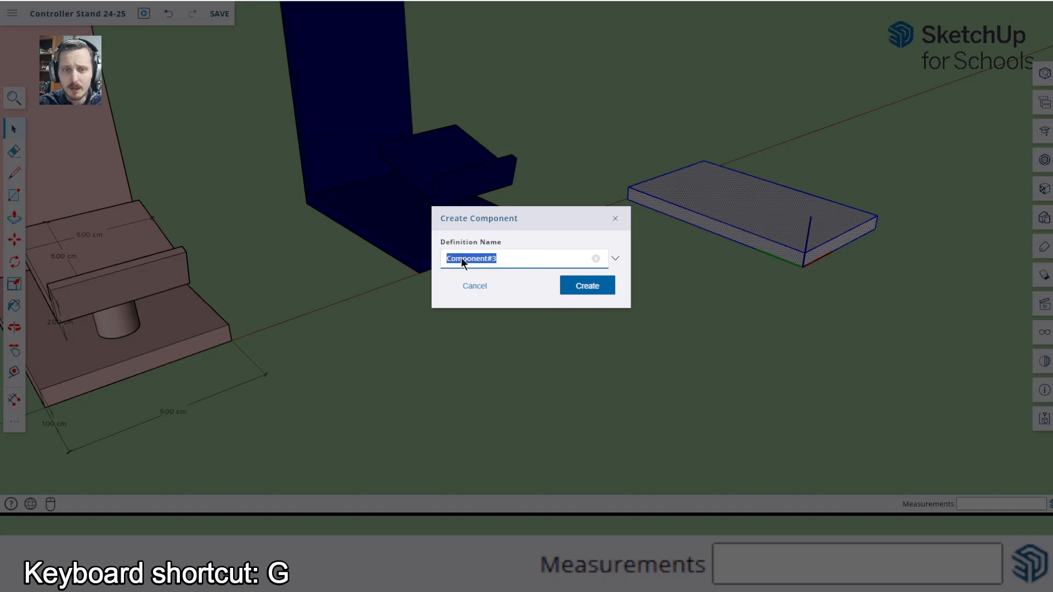
pyautogui.write('Base')
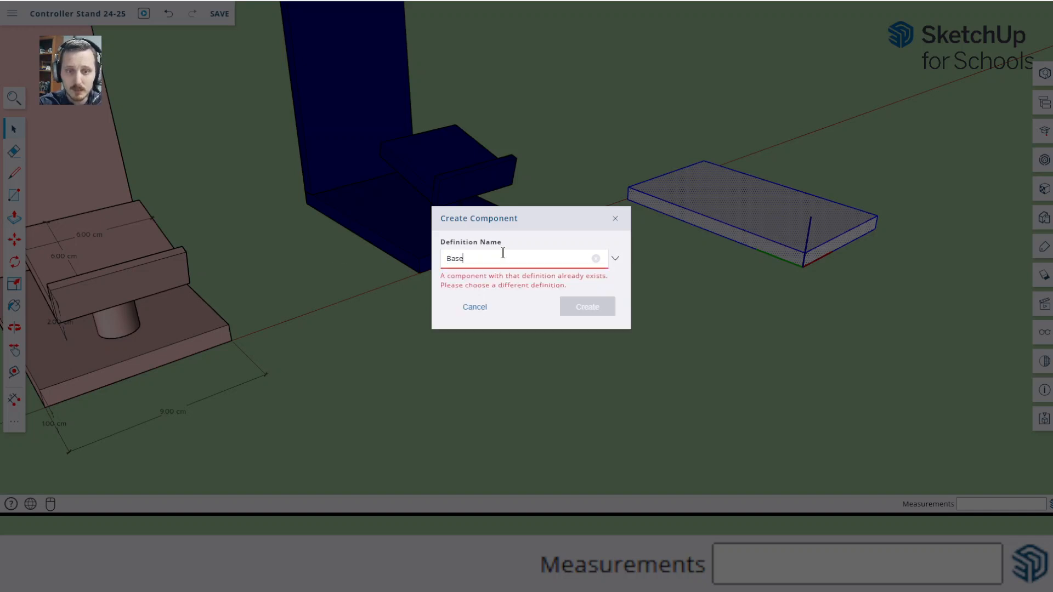
pyautogui.write(' pl')
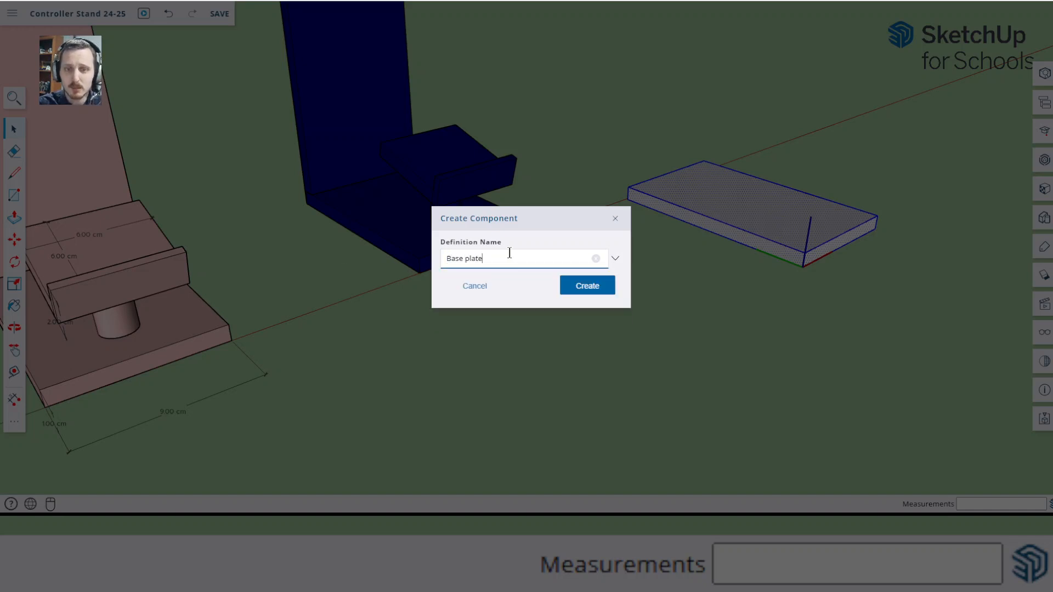
pyautogui.write('ate')
pyautogui.click(587, 286)
pyautogui.click(747, 273)
# Examine the pink stand's upright back panel, its dimensions and how it meets the base
pyautogui.moveTo(748, 272)
pyautogui.mouseDown(button='middle')
pyautogui.moveTo(660, 260)
pyautogui.moveTo(743, 275)
pyautogui.moveTo(735, 283)
pyautogui.mouseUp(button='middle')
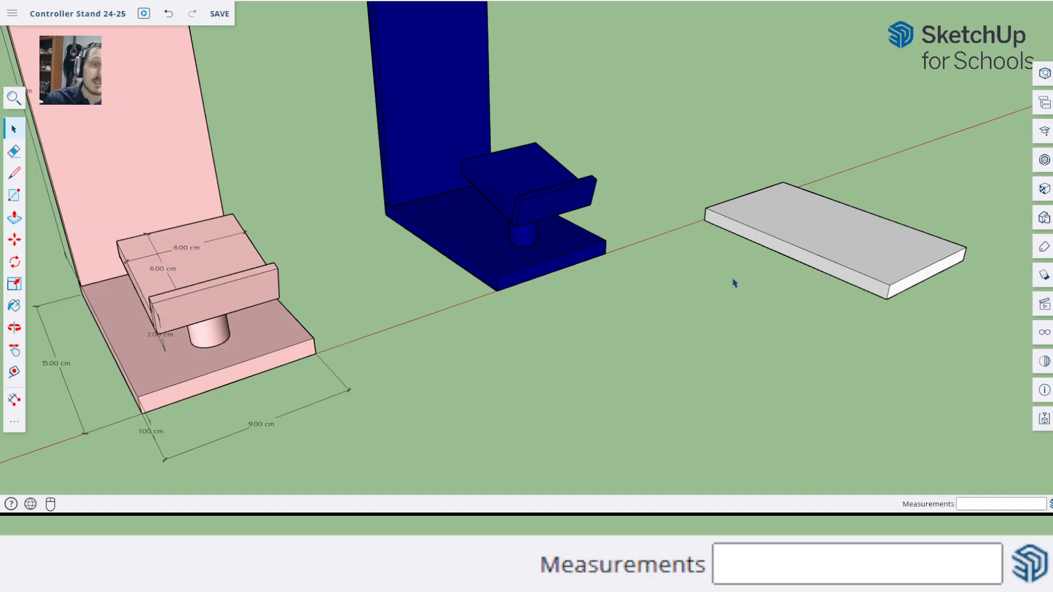
pyautogui.press('o')
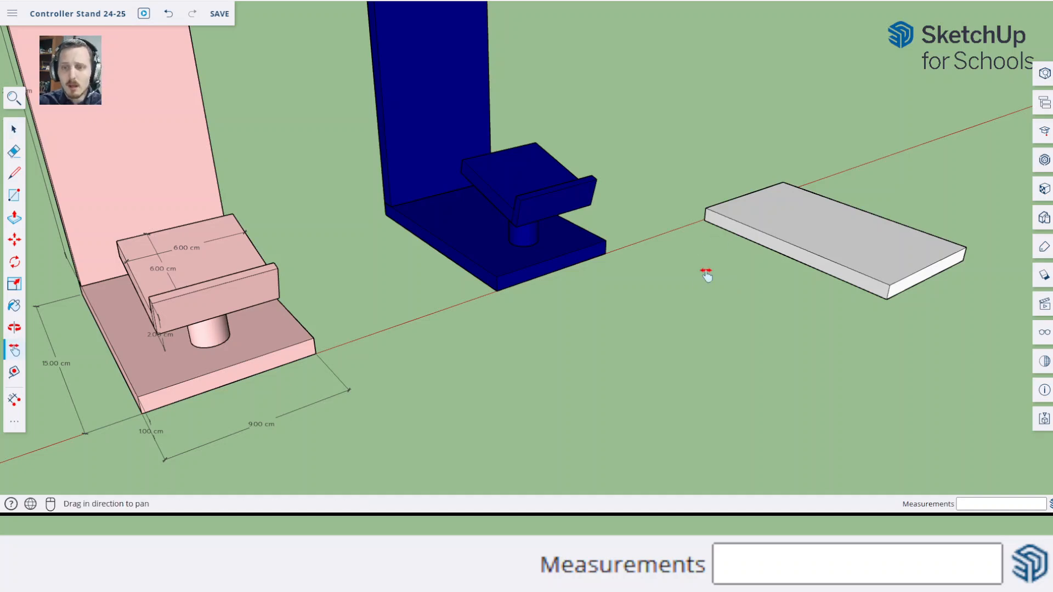
pyautogui.moveTo(696, 277); pyautogui.dragTo(601, 301)
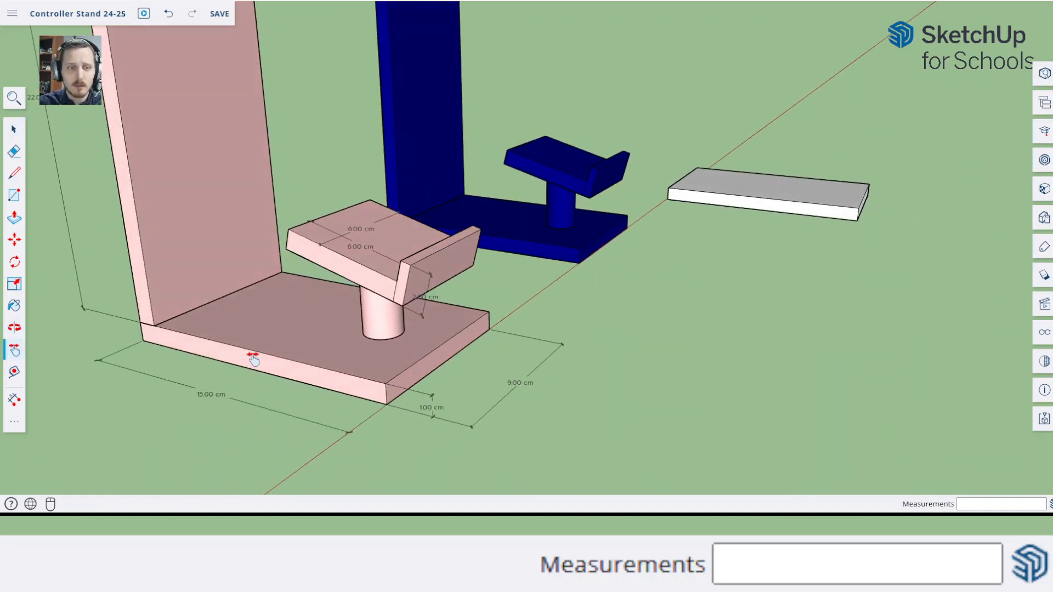
pyautogui.press('space')
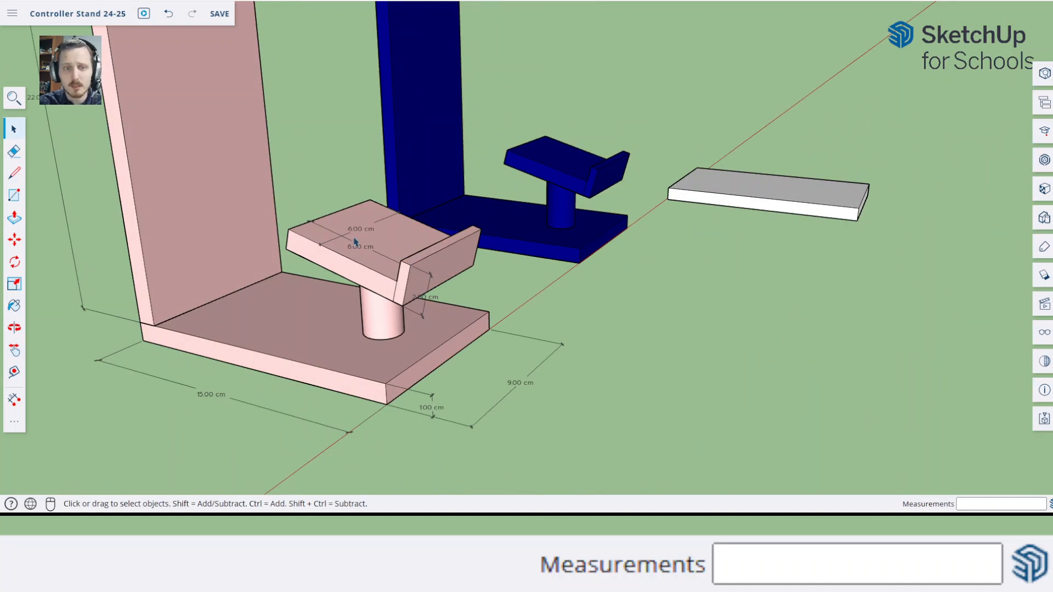
pyautogui.scroll(-5, 355, 242)
pyautogui.moveTo(550, 284); pyautogui.dragTo(457, 320, button='middle')
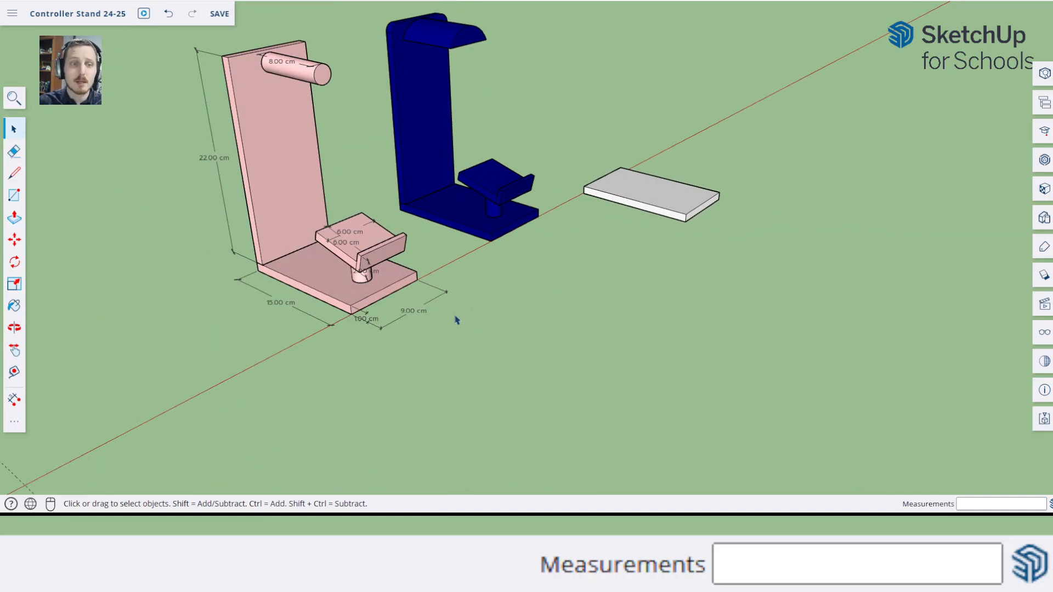
pyautogui.keyDown('shift'); pyautogui.moveTo(456, 320); pyautogui.dragTo(600, 228, button='middle'); pyautogui.keyUp('shift')
pyautogui.scroll(3, 151, 373)
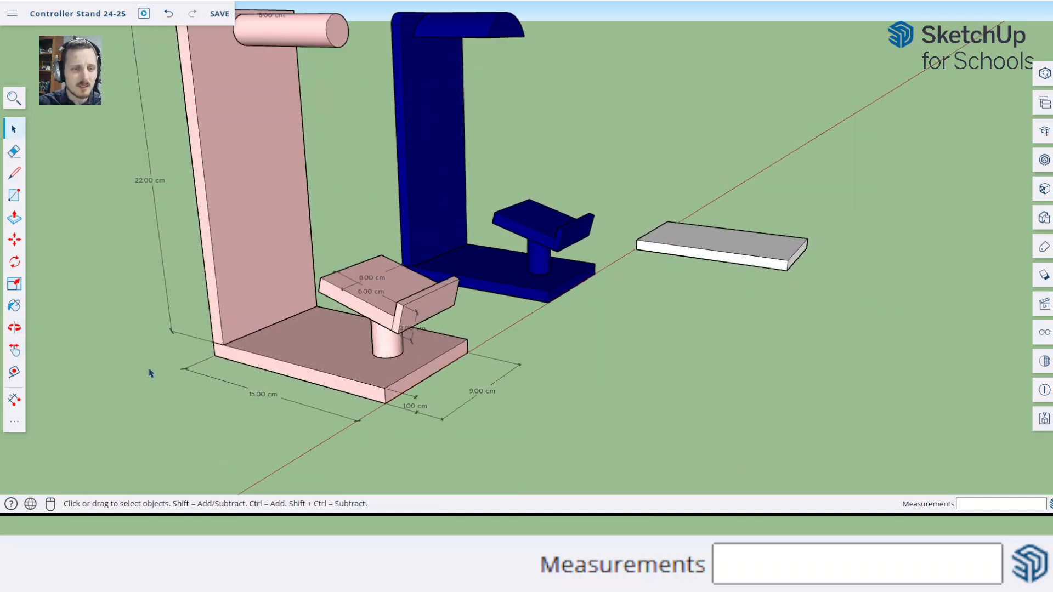
pyautogui.moveTo(159, 315); pyautogui.dragTo(192, 357)
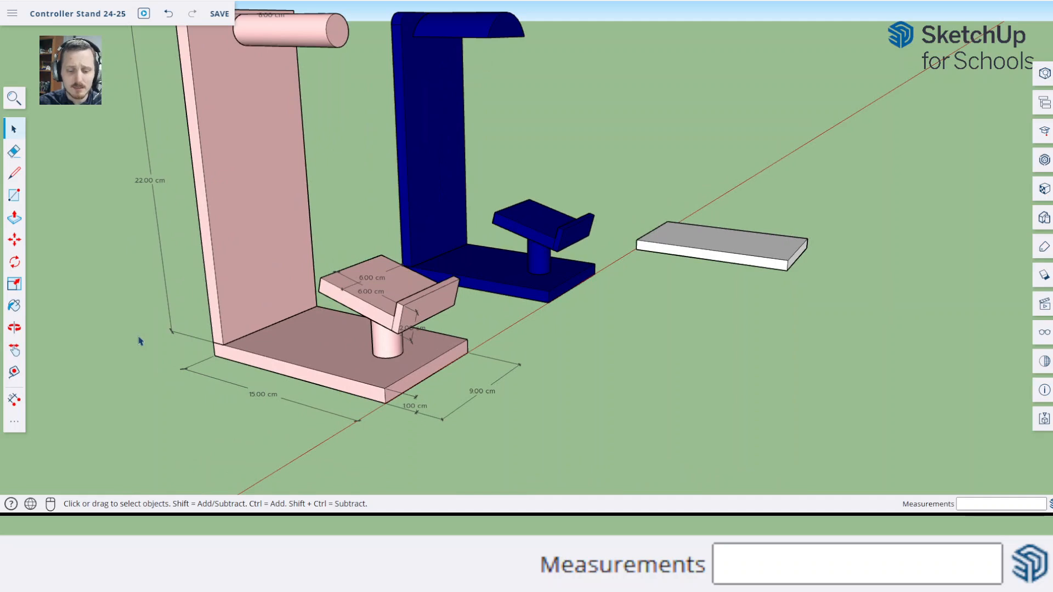
pyautogui.keyDown('shift'); pyautogui.moveTo(139, 339); pyautogui.dragTo(188, 387, button='middle'); pyautogui.keyUp('shift')
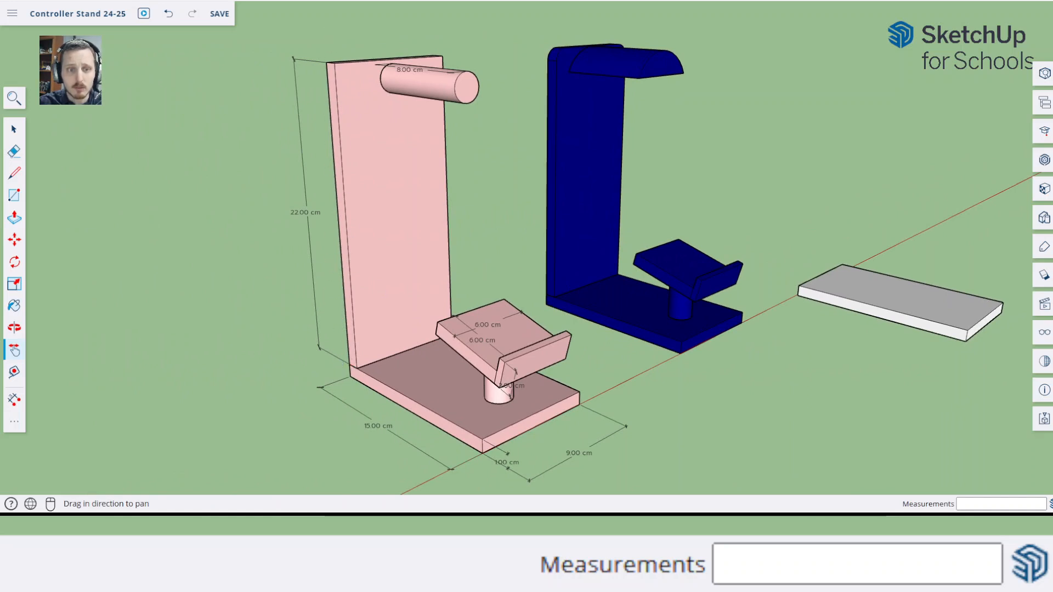
# Place a guide line 22 cm vertically above the base plate's rear top edge with the Tape Measure
pyautogui.moveTo(538, 380); pyautogui.dragTo(226, 384)
pyautogui.moveTo(575, 331); pyautogui.dragTo(497, 361, button='middle')
pyautogui.press('t')
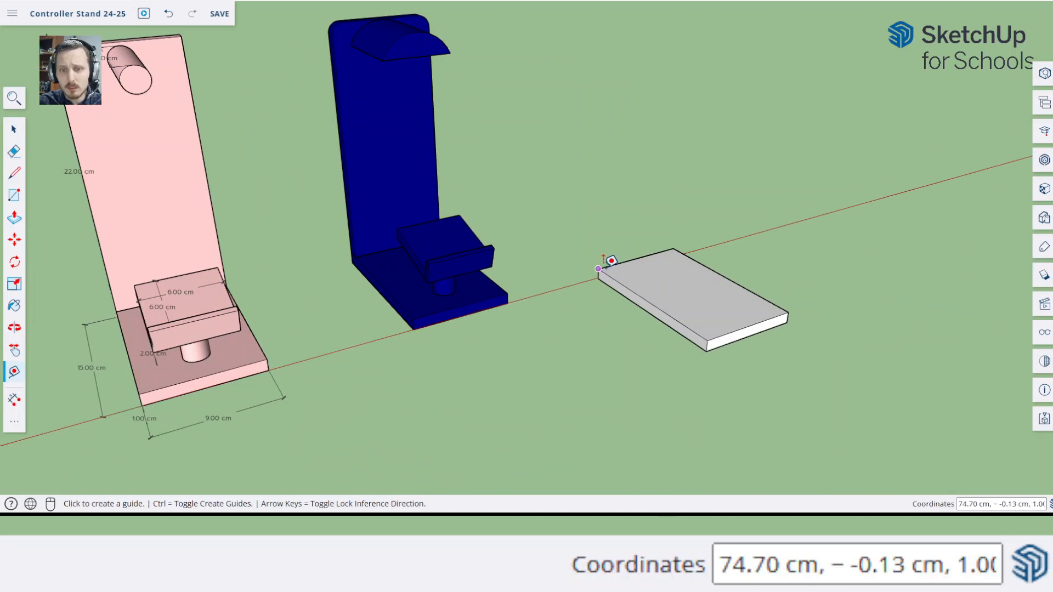
pyautogui.click(614, 265)
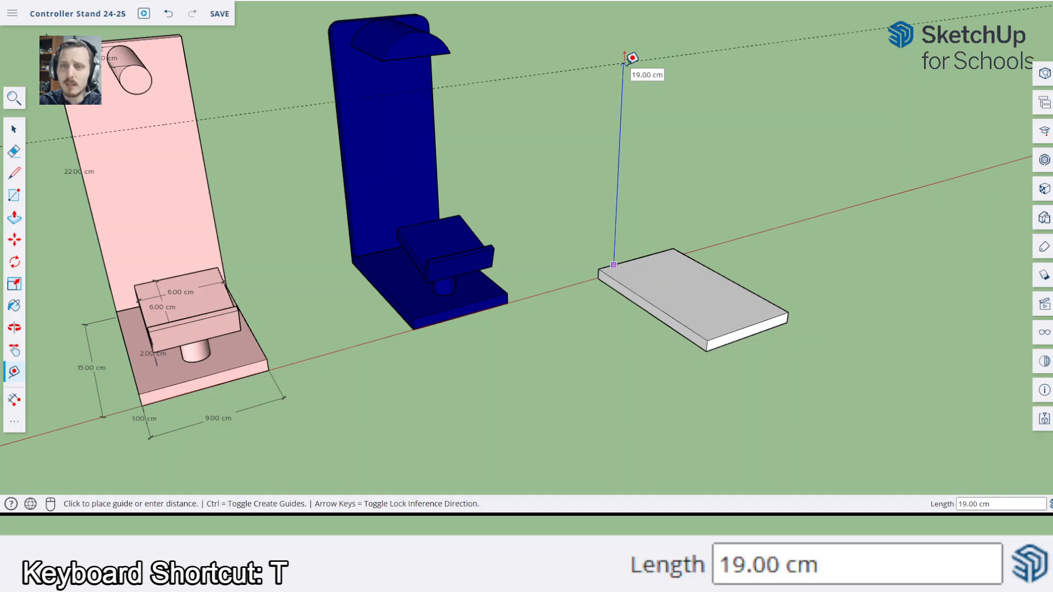
pyautogui.press('Up')
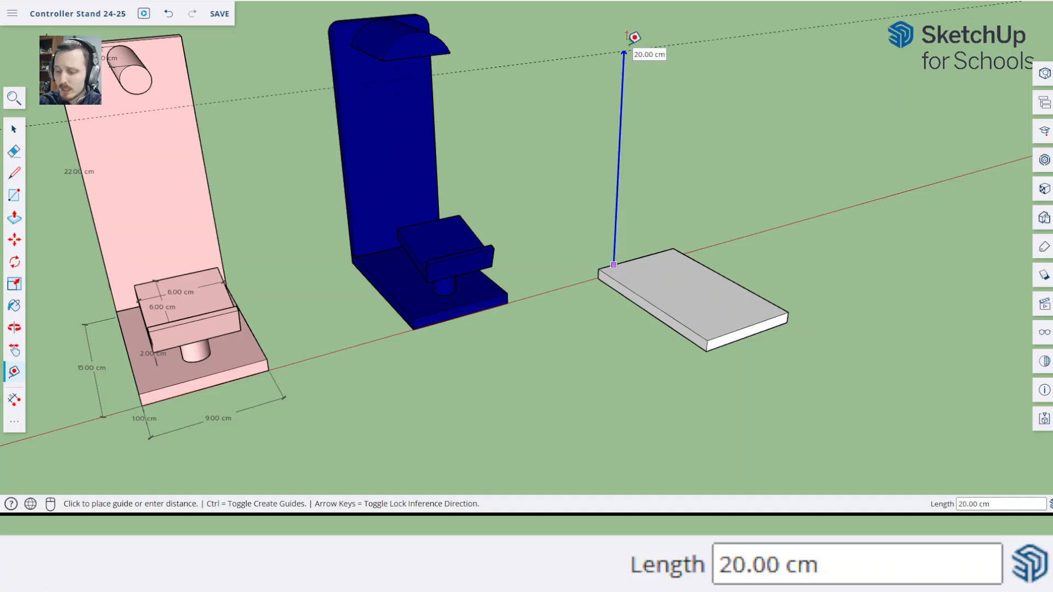
pyautogui.write('22')
pyautogui.press('Return')
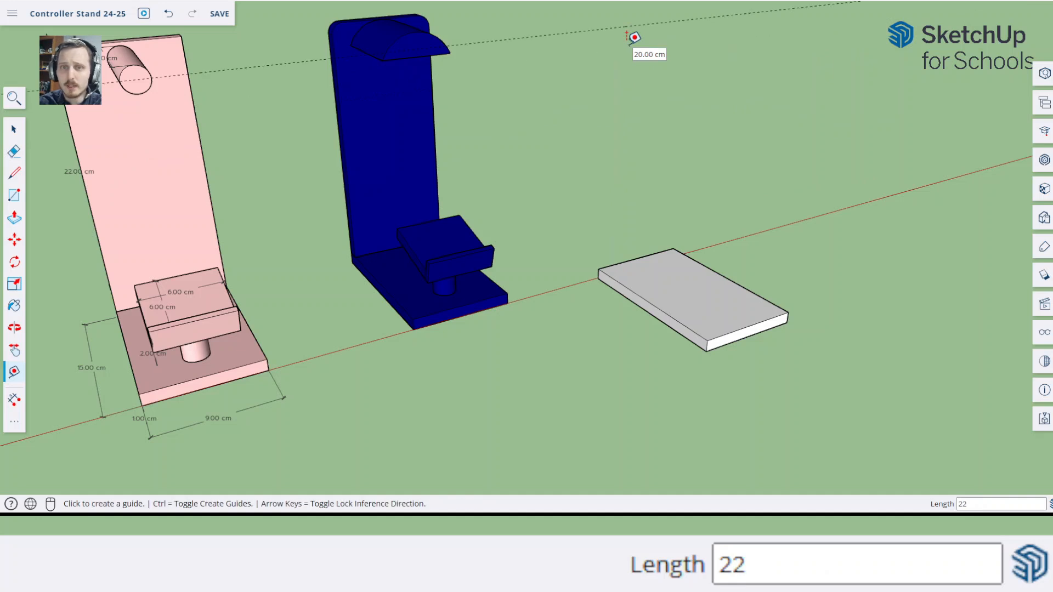
# Draw a 1 cm deep rectangle spanning the 9 cm width of the base plate's top face along its rear edge
pyautogui.moveTo(604, 146); pyautogui.dragTo(632, 136, button='middle')
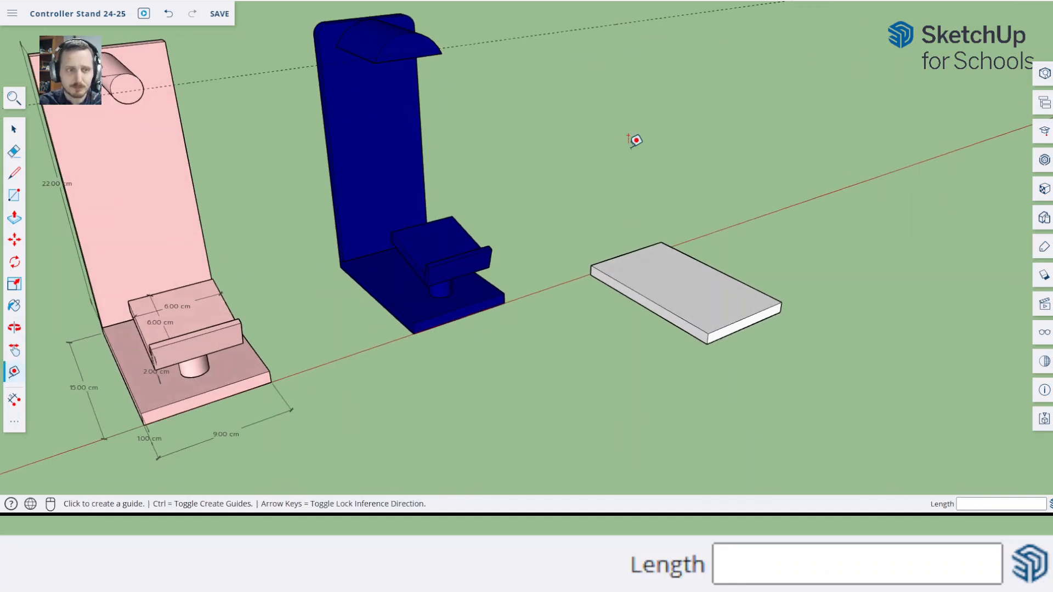
pyautogui.press('r')
pyautogui.click(590, 266)
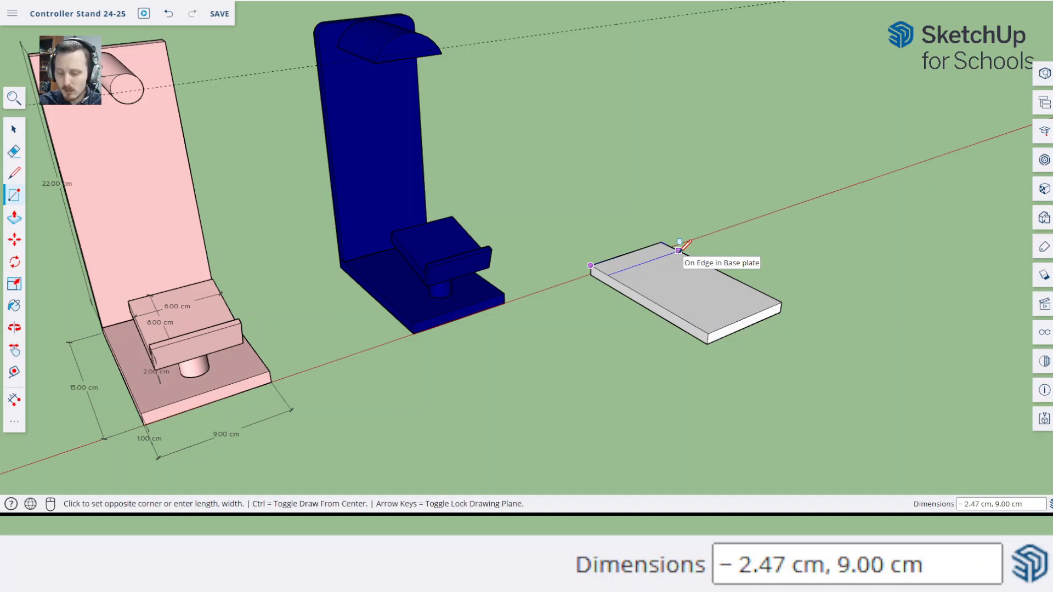
pyautogui.write('1,')
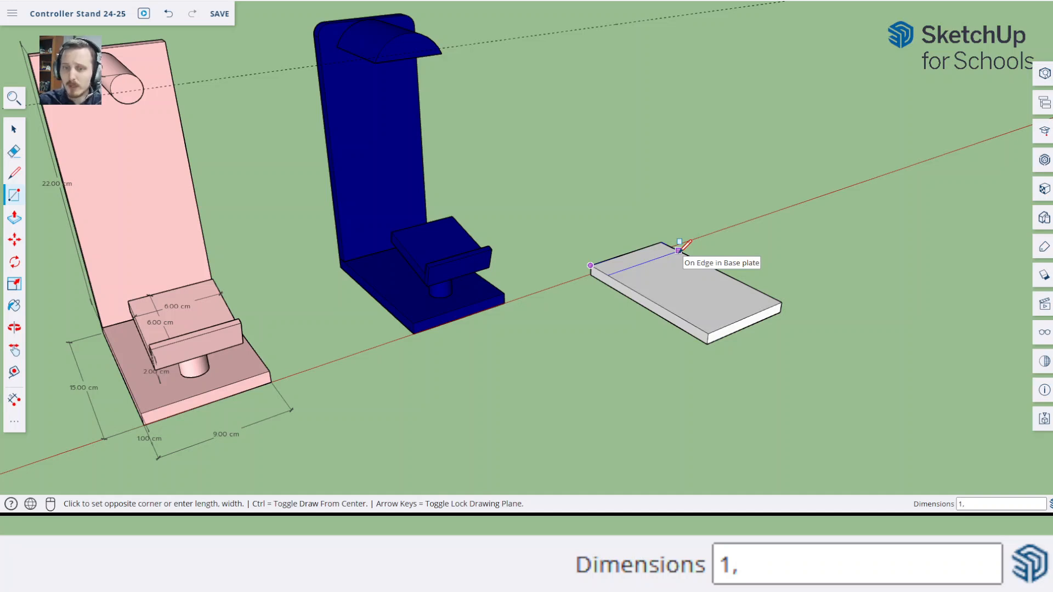
pyautogui.press('Return')
pyautogui.moveTo(607, 219); pyautogui.dragTo(652, 233, button='middle')
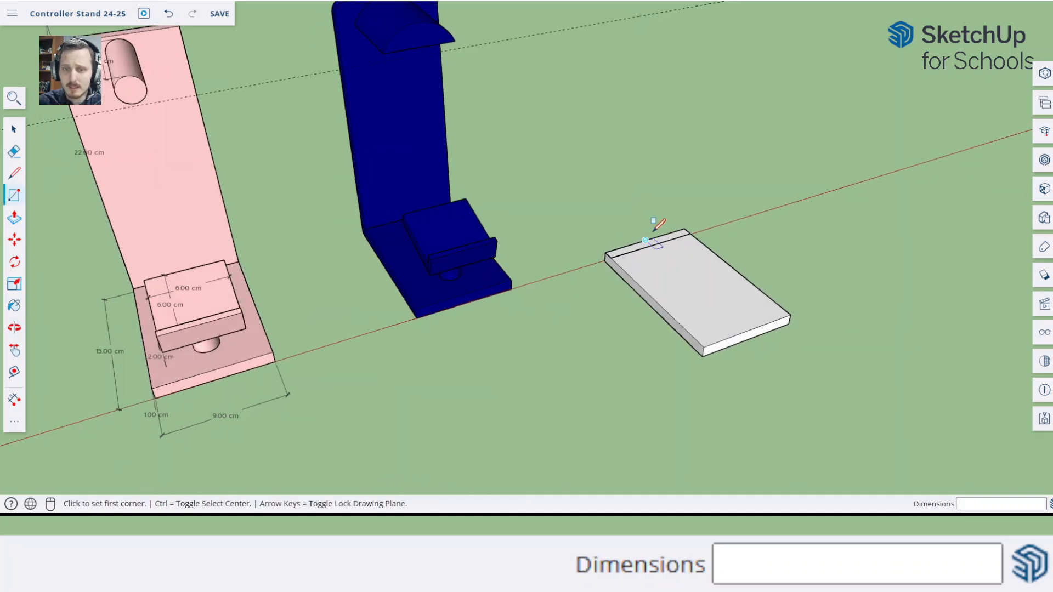
# Push/Pull the 1 cm strip along the base plate's rear edge upward 22 cm to meet the guide line
pyautogui.scroll(5, 659, 242)
pyautogui.press('p')
pyautogui.click(642, 254)
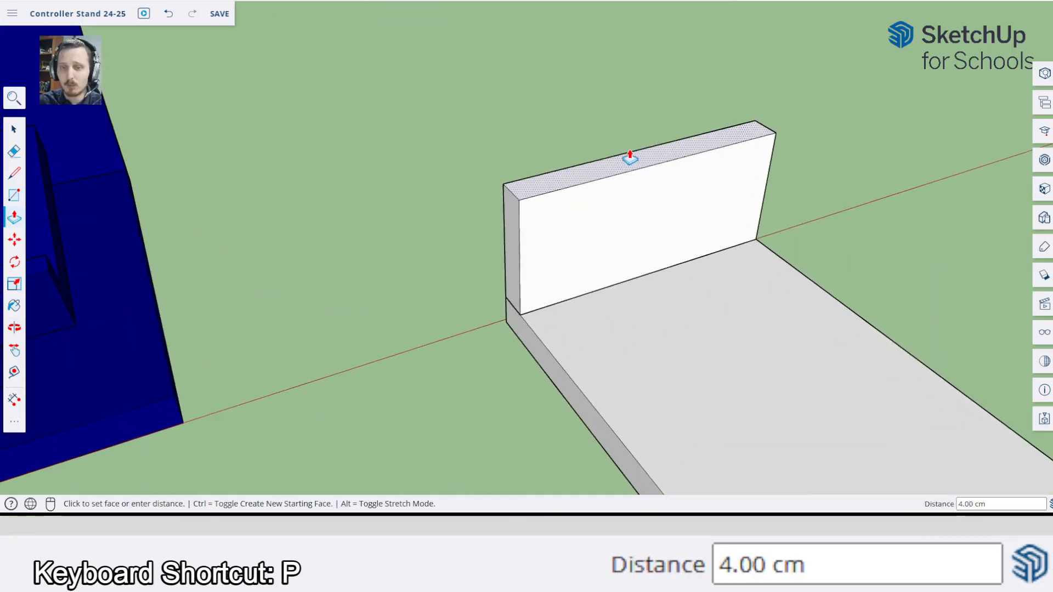
pyautogui.scroll(-5, 630, 159)
pyautogui.scroll(-3, 628, 126)
pyautogui.moveTo(718, 381); pyautogui.dragTo(763, 450, button='middle')
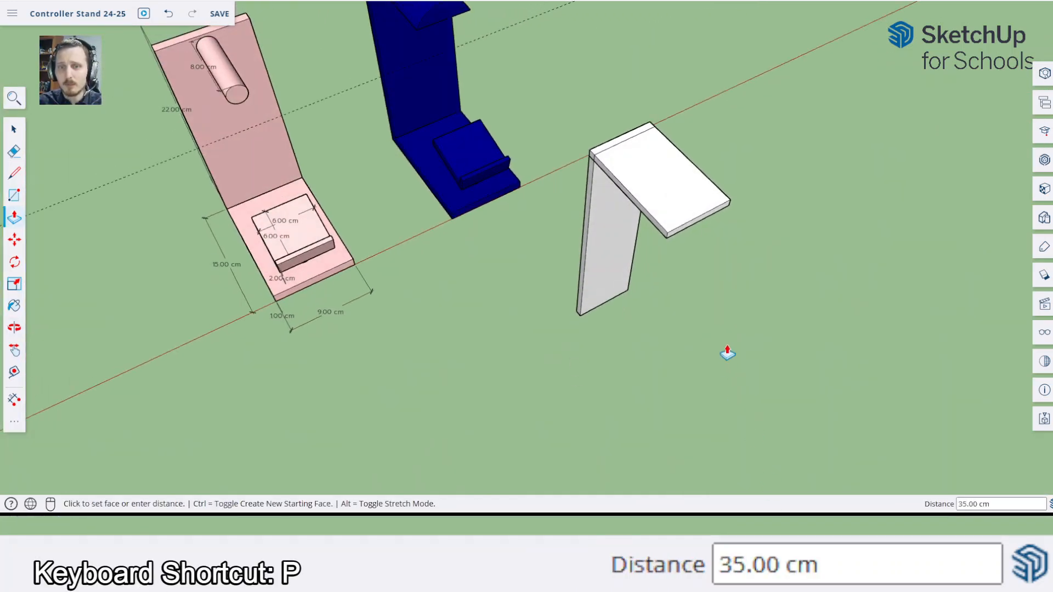
pyautogui.moveTo(726, 353); pyautogui.dragTo(670, 189, button='middle')
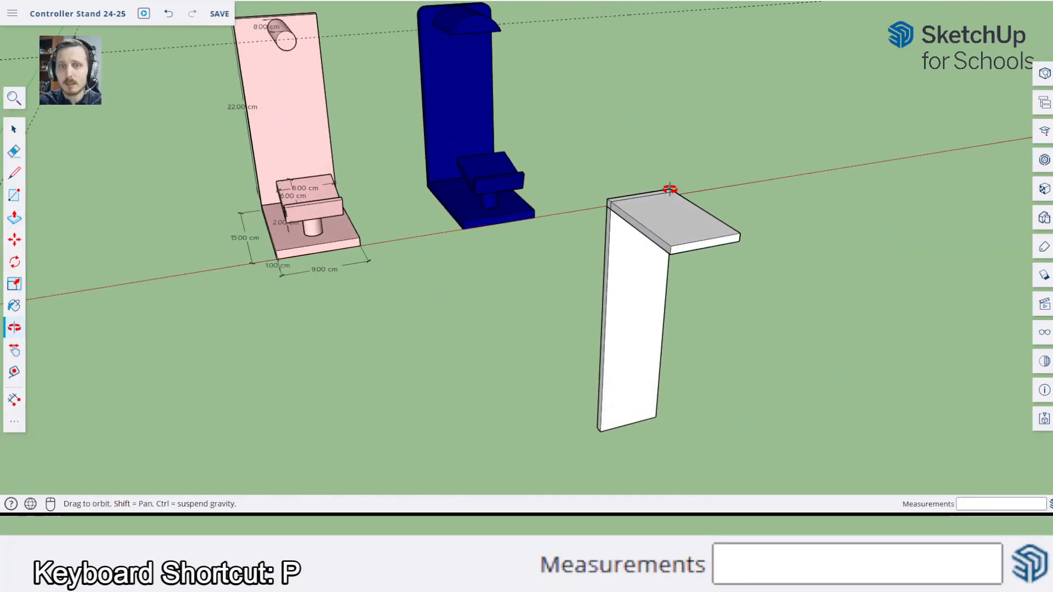
pyautogui.click(570, 25)
# Make the new upright panel a component with the definition name "Back plate"
pyautogui.moveTo(609, 258); pyautogui.dragTo(745, 201, button='middle')
pyautogui.press('space')
pyautogui.doubleClick(604, 94)
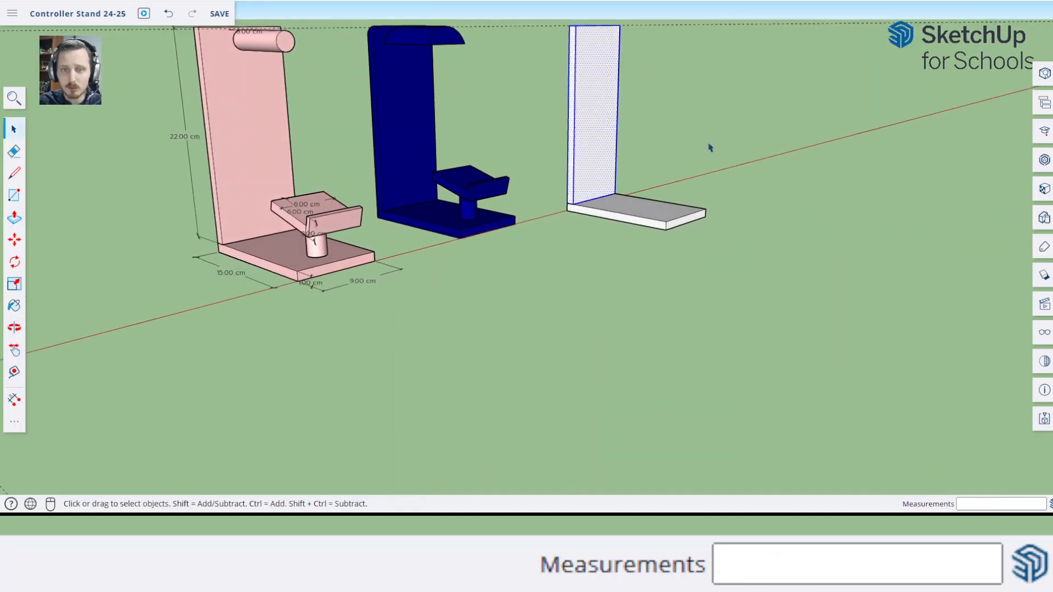
pyautogui.press('g')
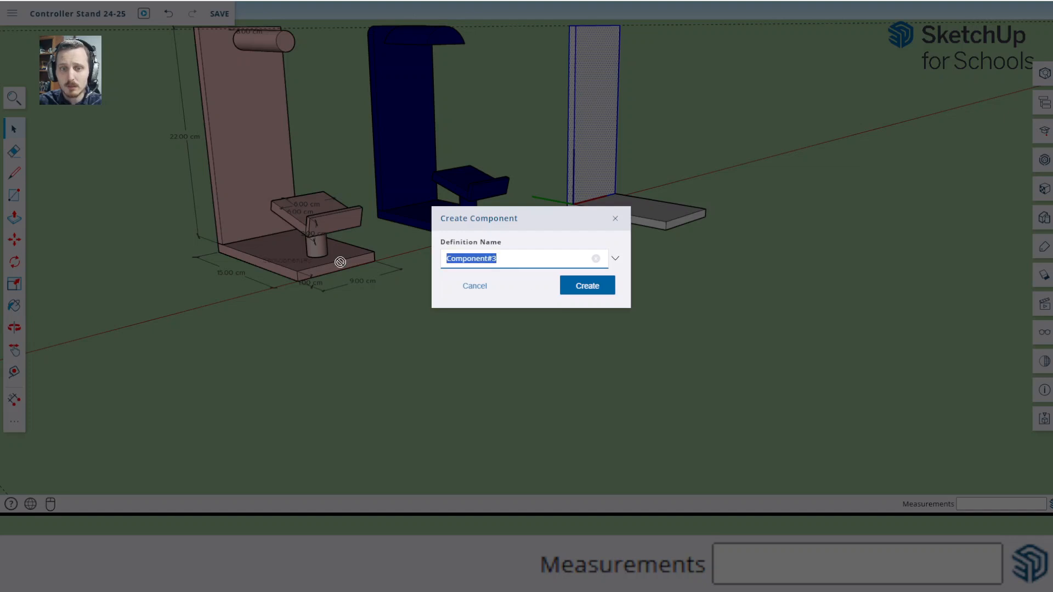
pyautogui.write('Back pl')
pyautogui.write('ate')
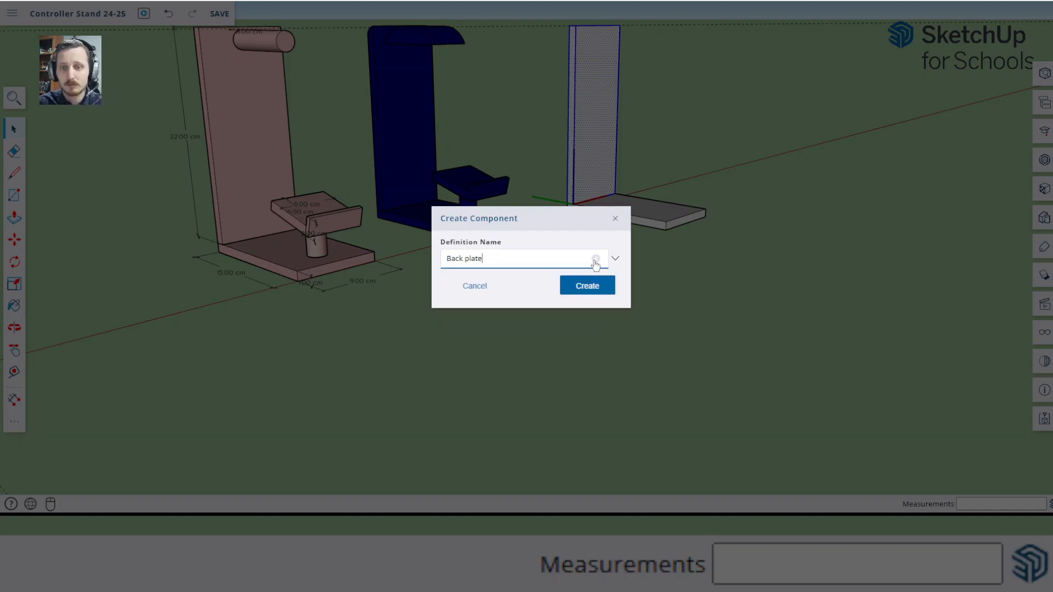
pyautogui.click(580, 286)
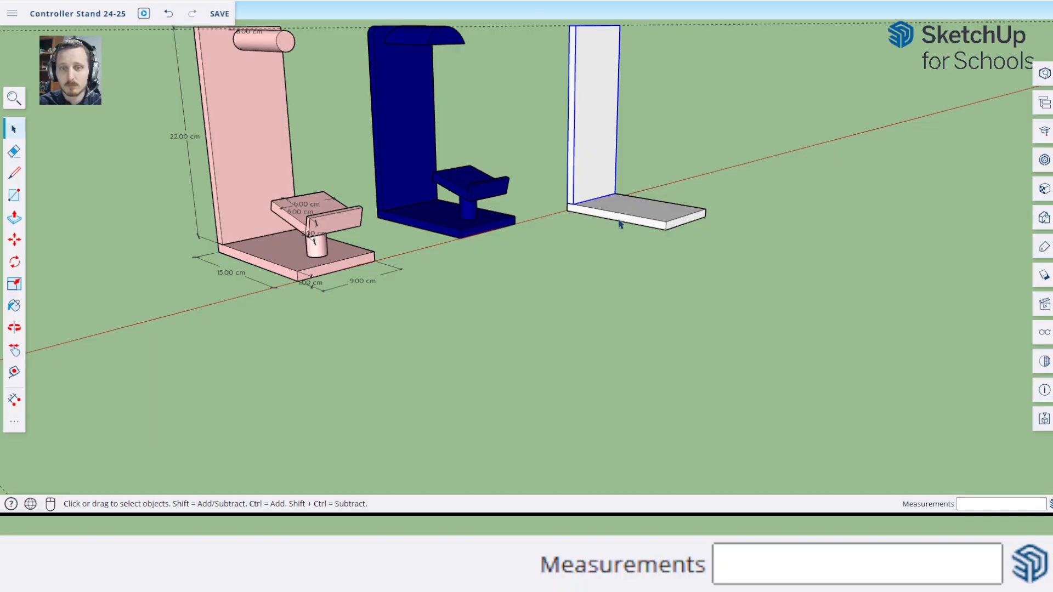
# Dimension the thickness of the pink stand's tilted controller platform at its rear corner
pyautogui.moveTo(563, 244); pyautogui.dragTo(665, 245, button='middle')
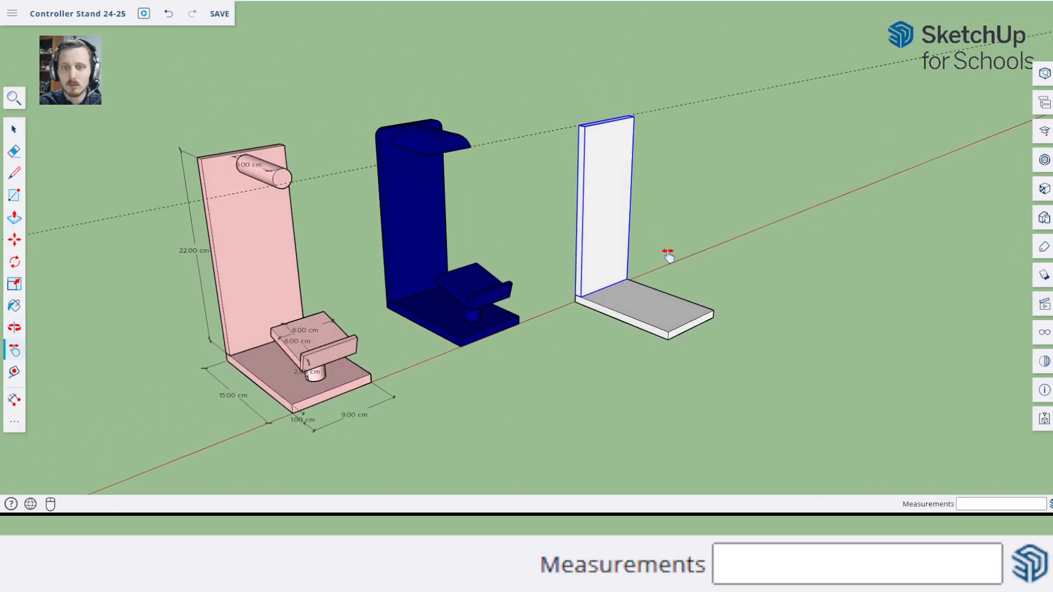
pyautogui.moveTo(572, 324)
pyautogui.mouseDown(button='middle')
pyautogui.moveTo(591, 315)
pyautogui.moveTo(583, 319)
pyautogui.mouseUp(button='middle')
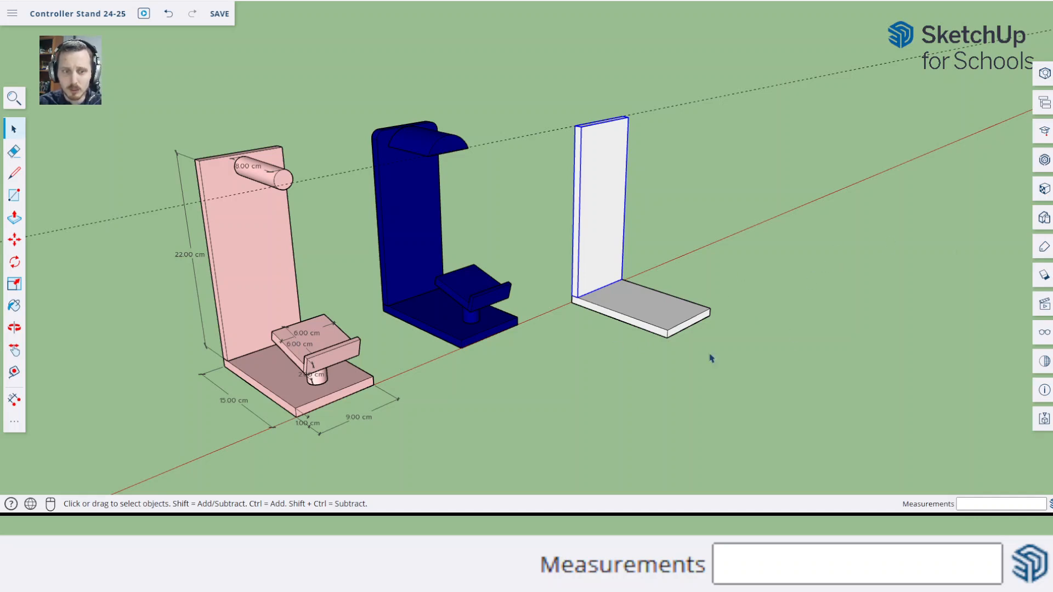
pyautogui.moveTo(264, 378); pyautogui.dragTo(419, 404, button='middle')
pyautogui.scroll(6, 394, 384)
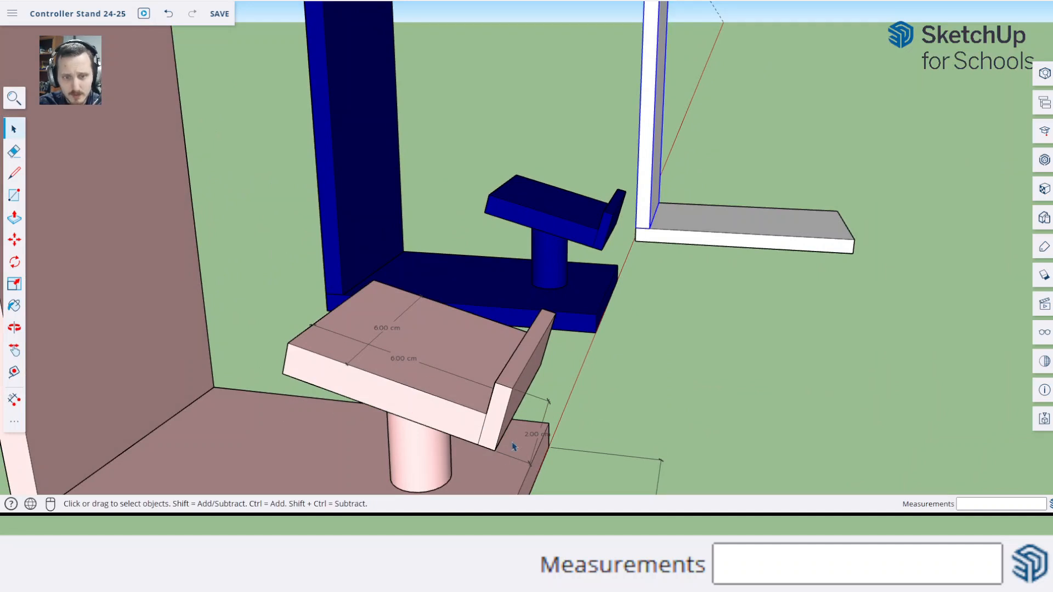
pyautogui.moveTo(369, 417); pyautogui.dragTo(423, 399, button='middle')
pyautogui.press('d')
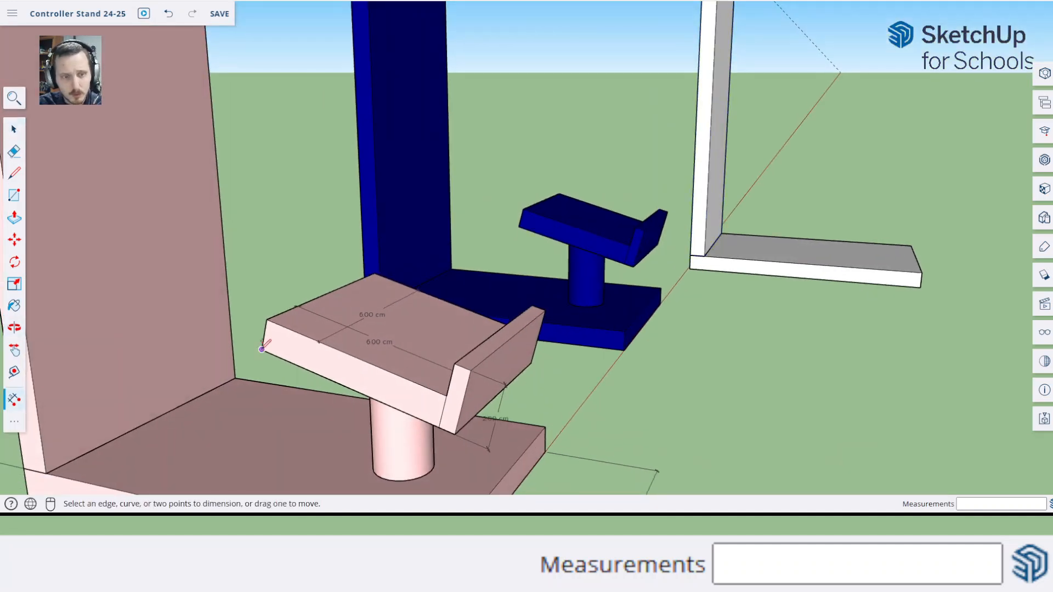
pyautogui.click(262, 349)
pyautogui.click(266, 319)
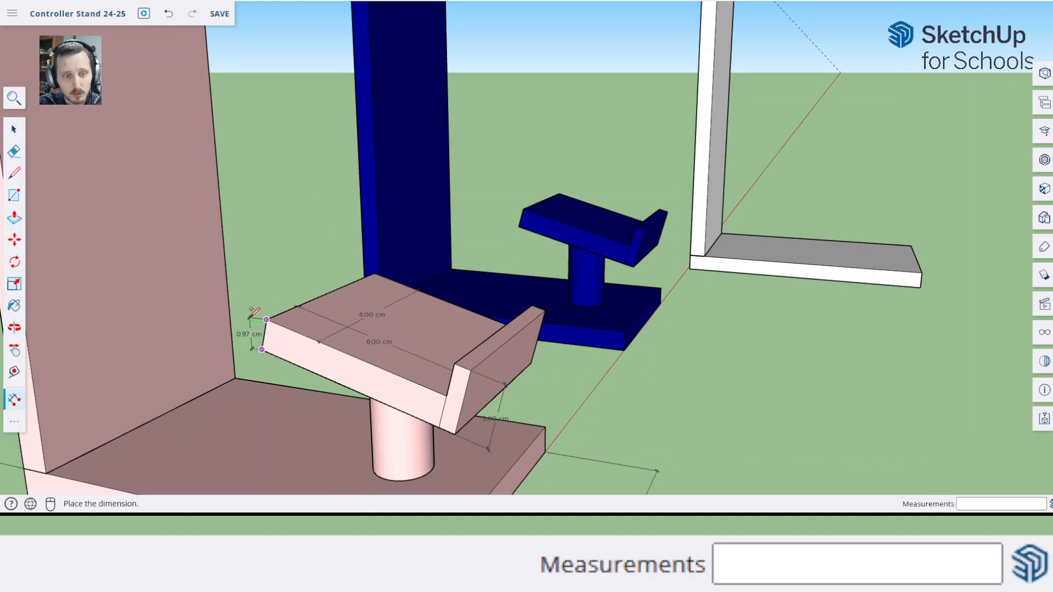
pyautogui.click(251, 307)
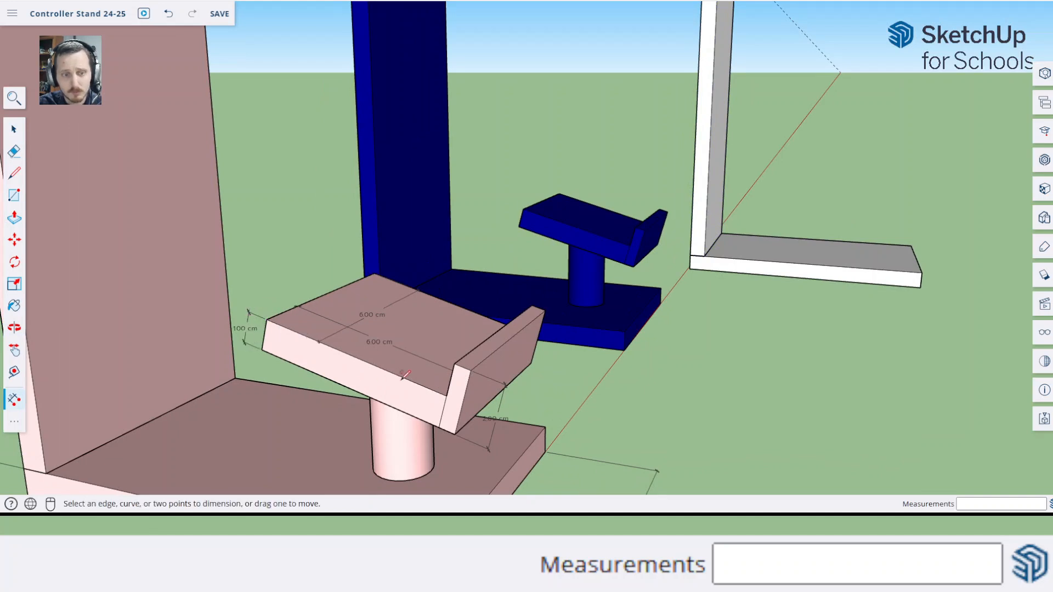
# Draw a 6 by 6 cm square on the ground in front of the new base plate
pyautogui.keyDown('shift'); pyautogui.moveTo(625, 366); pyautogui.dragTo(679, 371, button='middle'); pyautogui.keyUp('shift')
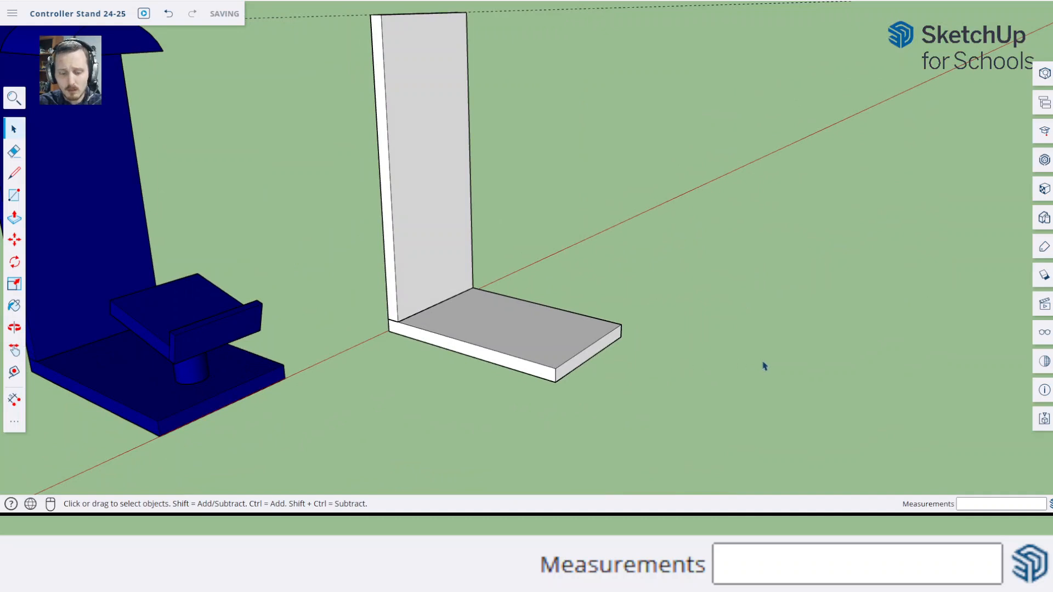
pyautogui.press('r')
pyautogui.click(692, 344)
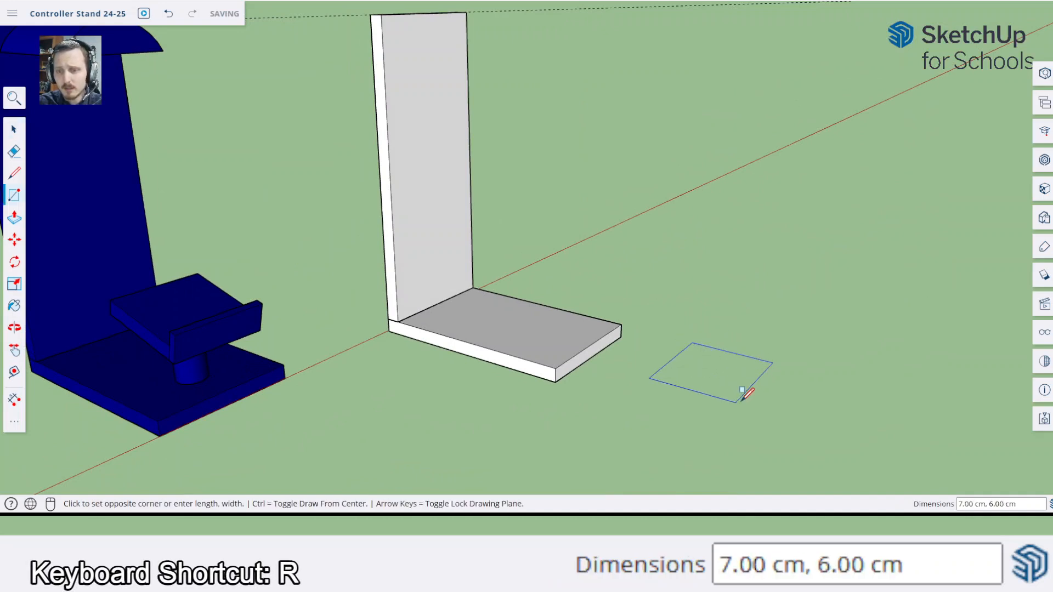
pyautogui.write('6,6')
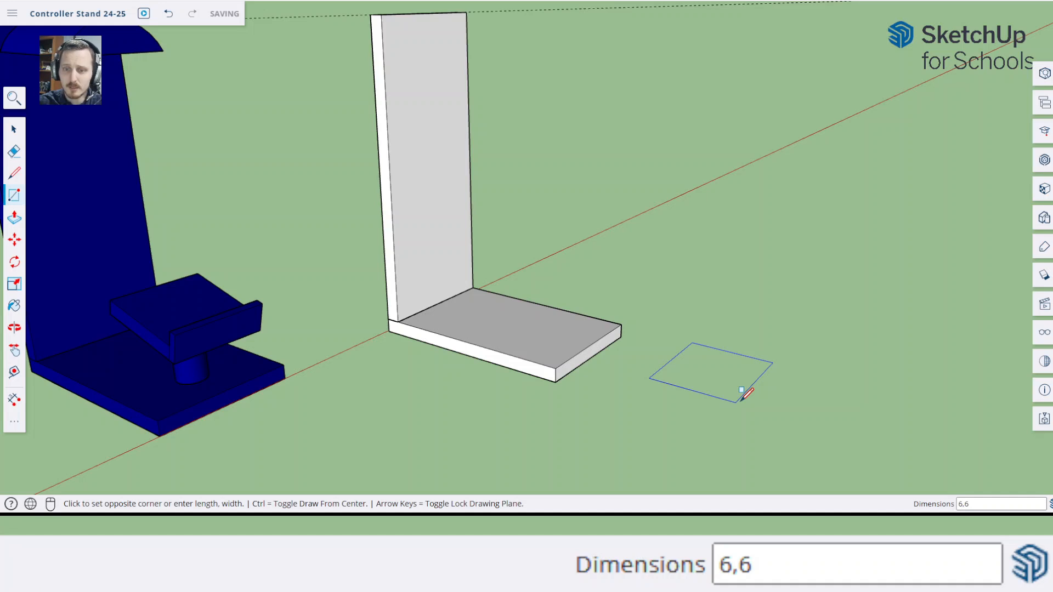
pyautogui.press('Return')
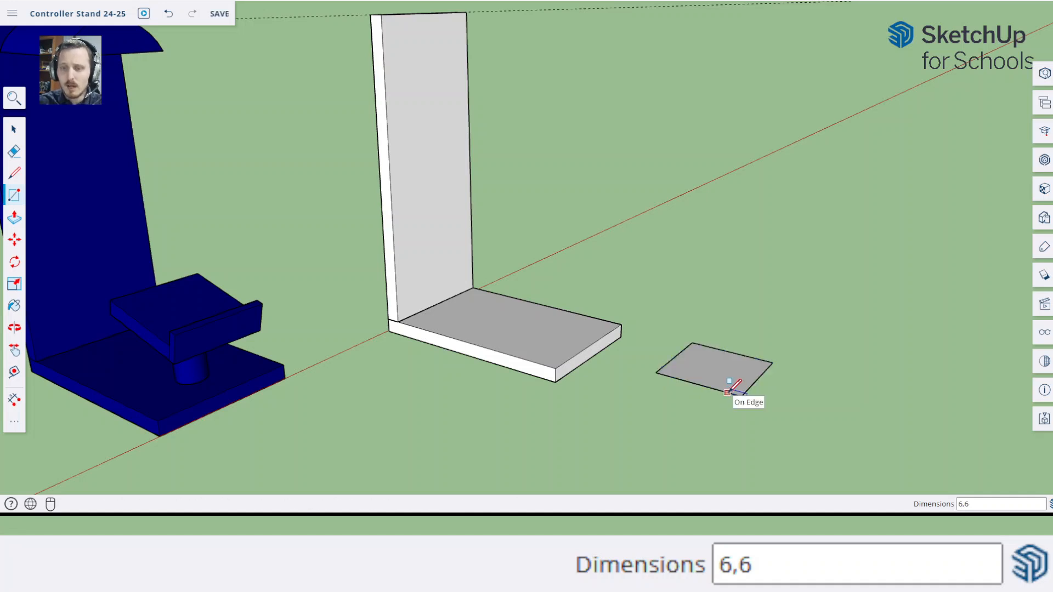
# Push/Pull the new square upward 1 cm into a slab
pyautogui.press('p')
pyautogui.click(722, 374)
pyautogui.write('1')
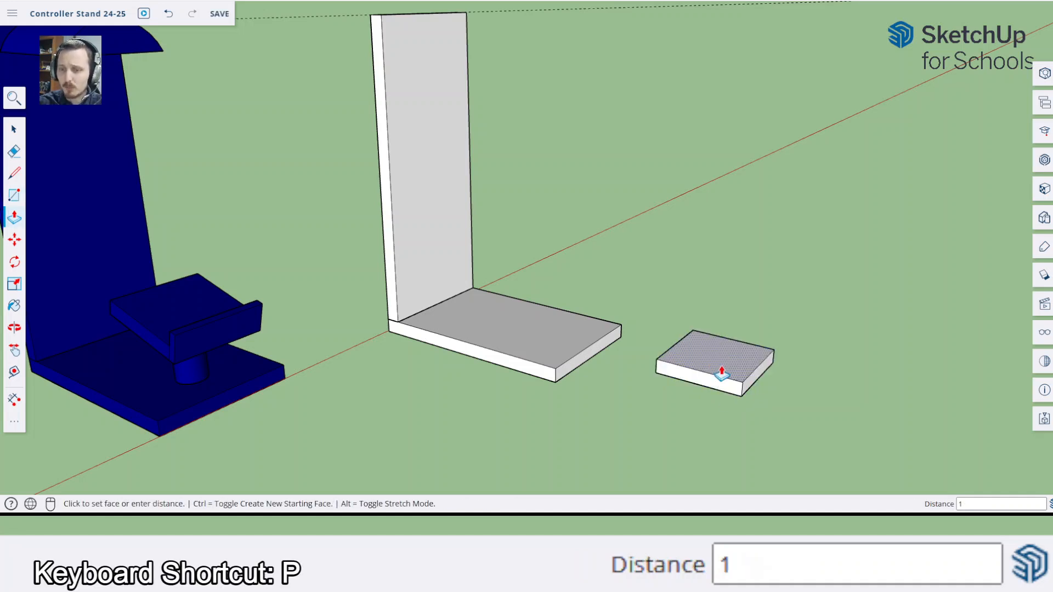
pyautogui.press('Return')
# Make the entire small slab a component with the definition name "Controller base"
pyautogui.press('space')
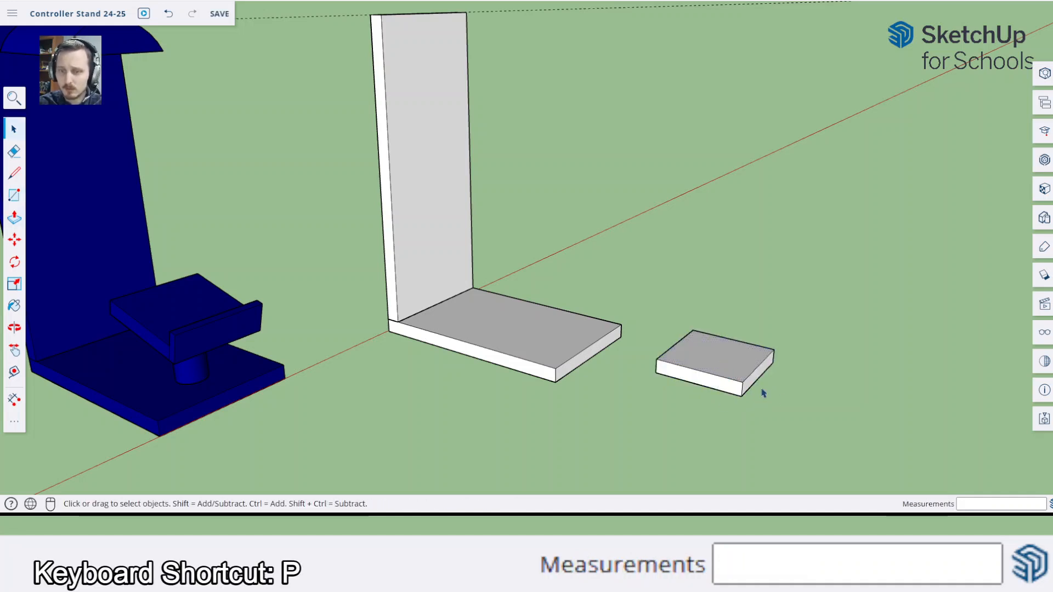
pyautogui.tripleClick(725, 369)
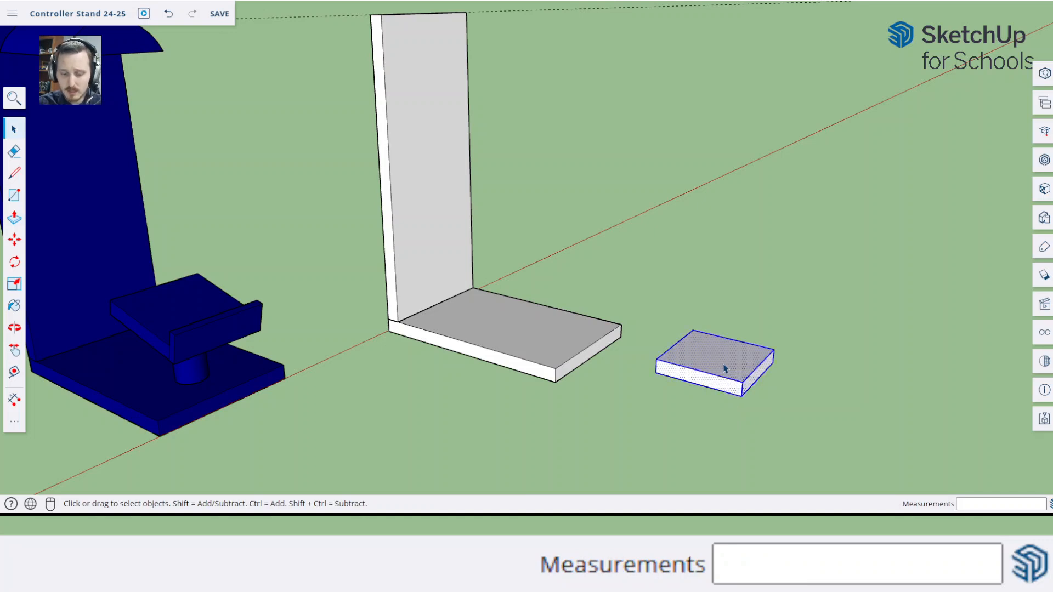
pyautogui.press('g')
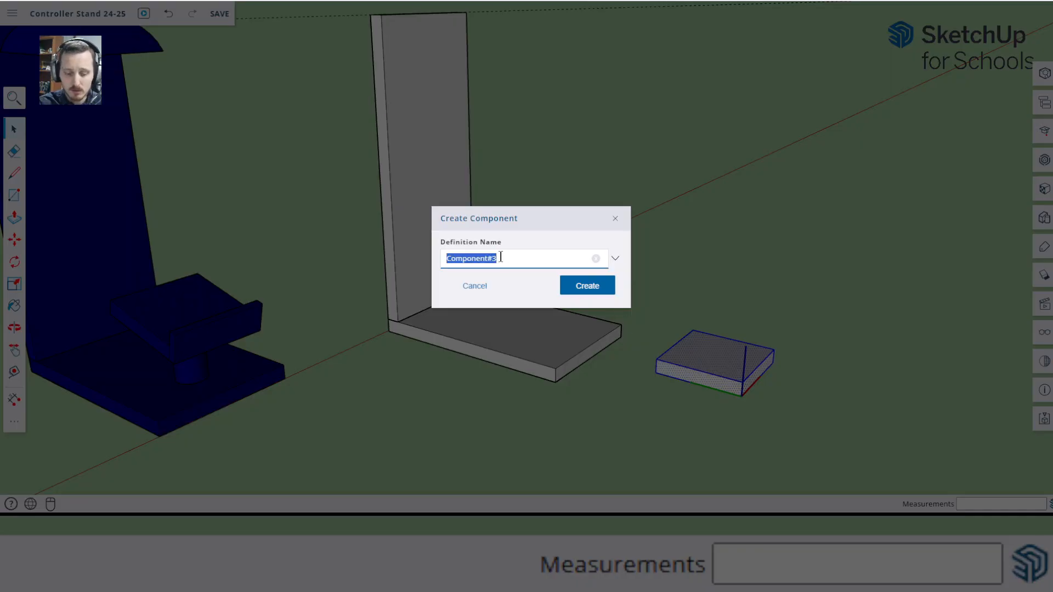
pyautogui.write('Controller bas')
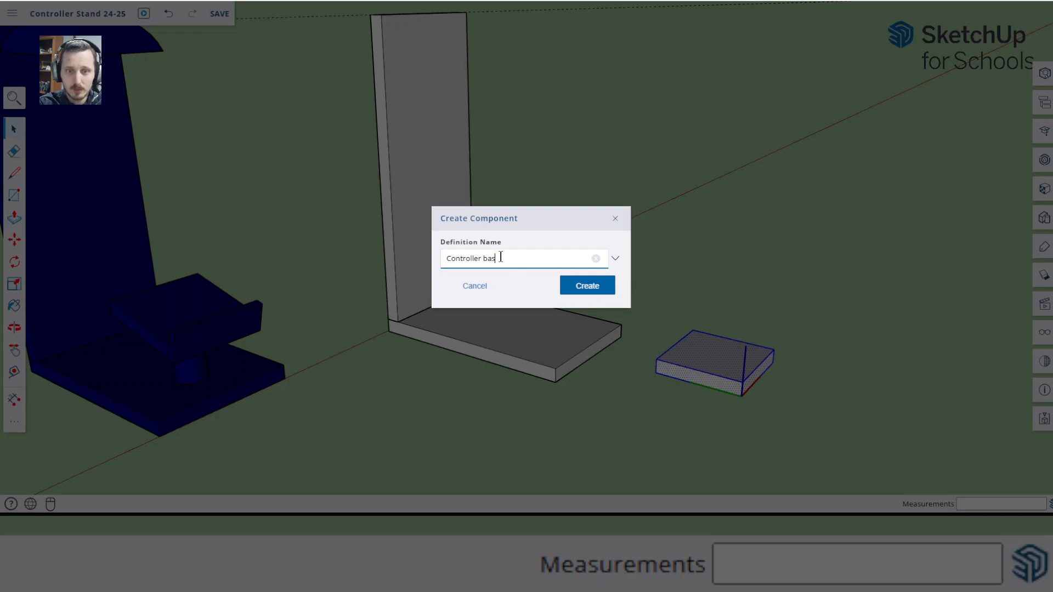
pyautogui.write('e')
pyautogui.click(588, 285)
pyautogui.click(785, 305)
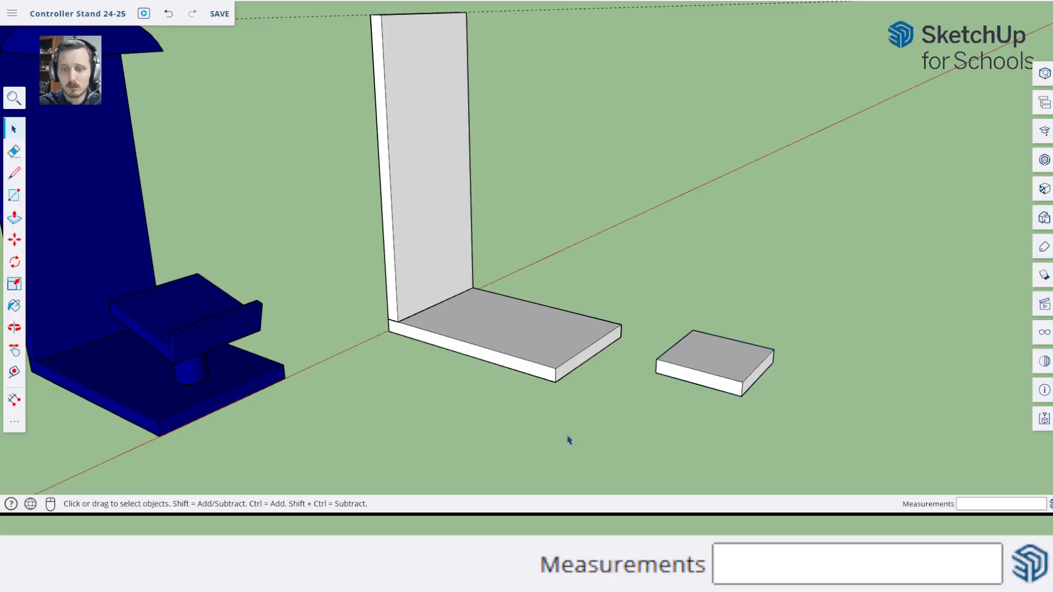
# Draw a 0.5 cm deep rectangle on the ground along the full 6 cm front bottom edge of the controller base
pyautogui.moveTo(566, 437); pyautogui.dragTo(570, 395, button='middle')
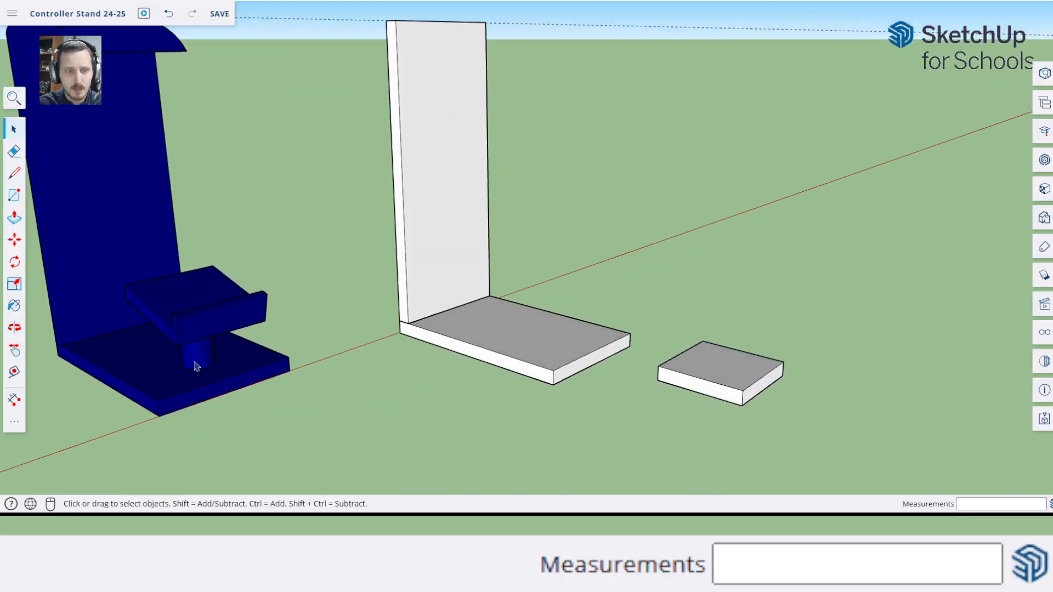
pyautogui.press('r')
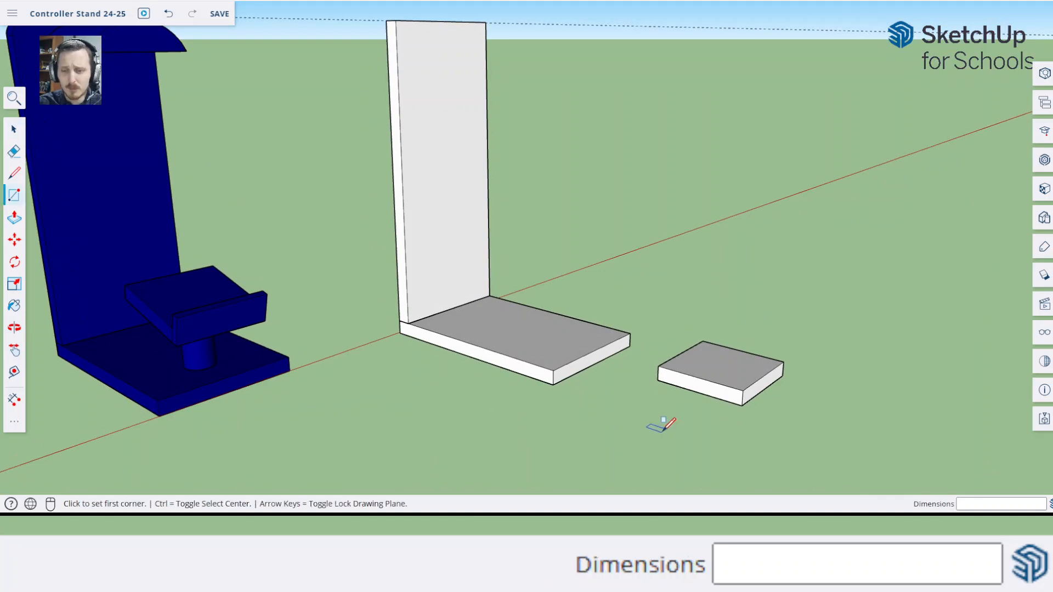
pyautogui.click(741, 406)
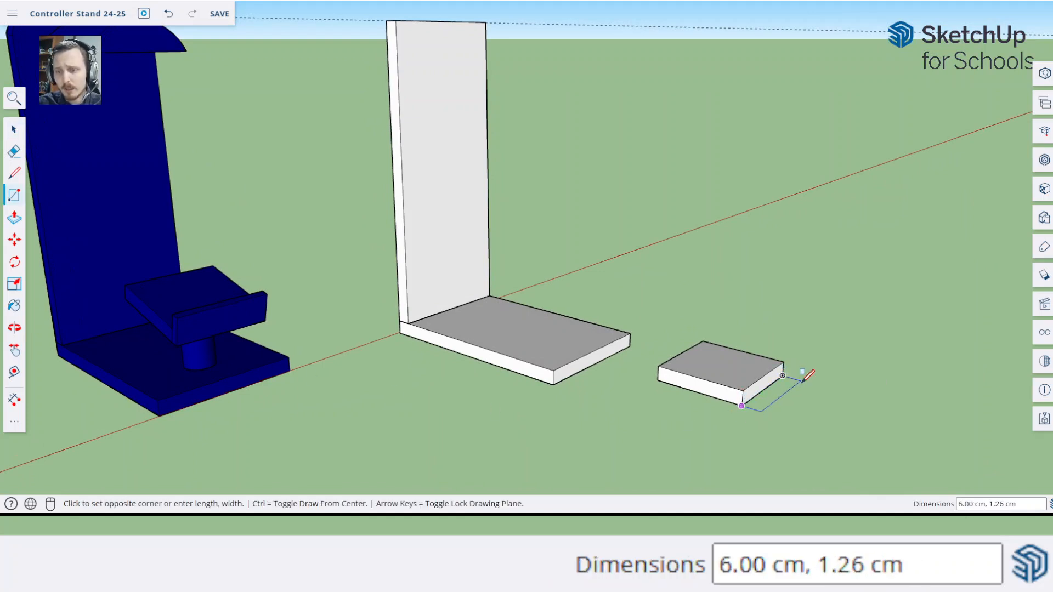
pyautogui.scroll(4, 799, 376)
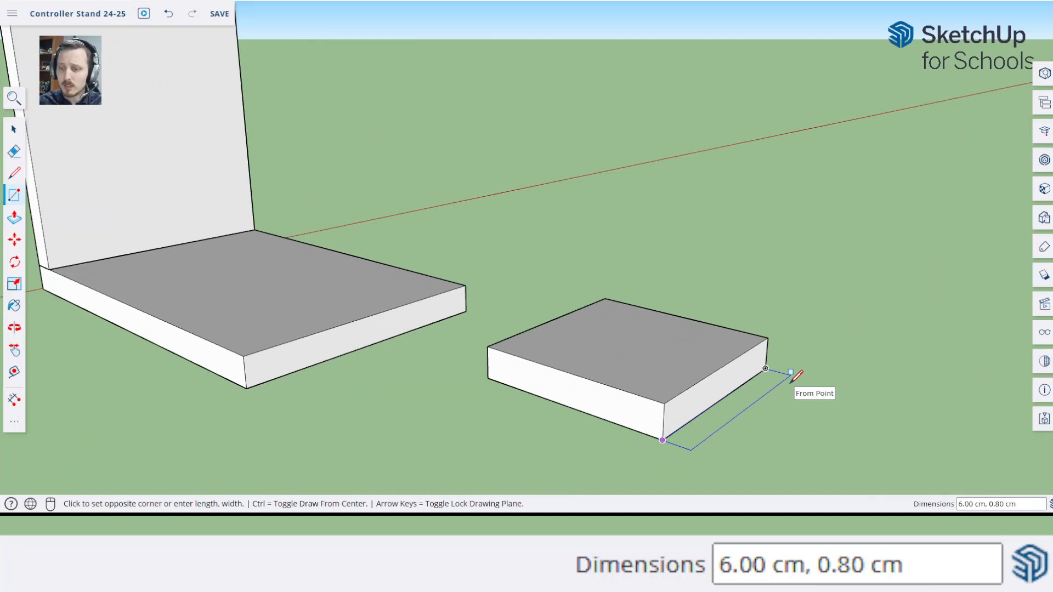
pyautogui.write(',')
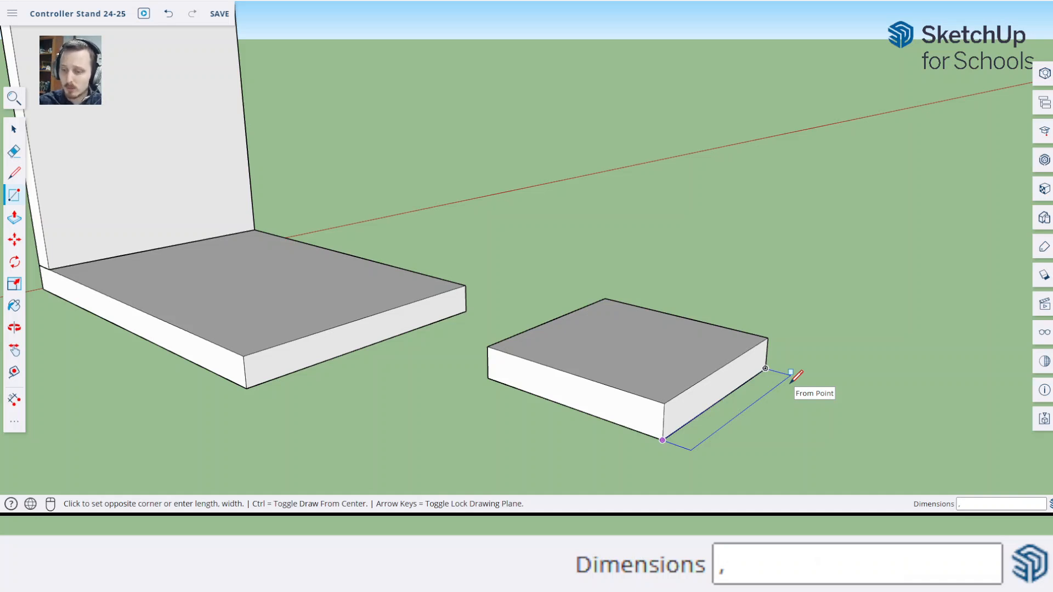
pyautogui.write('0.5')
pyautogui.press('Return')
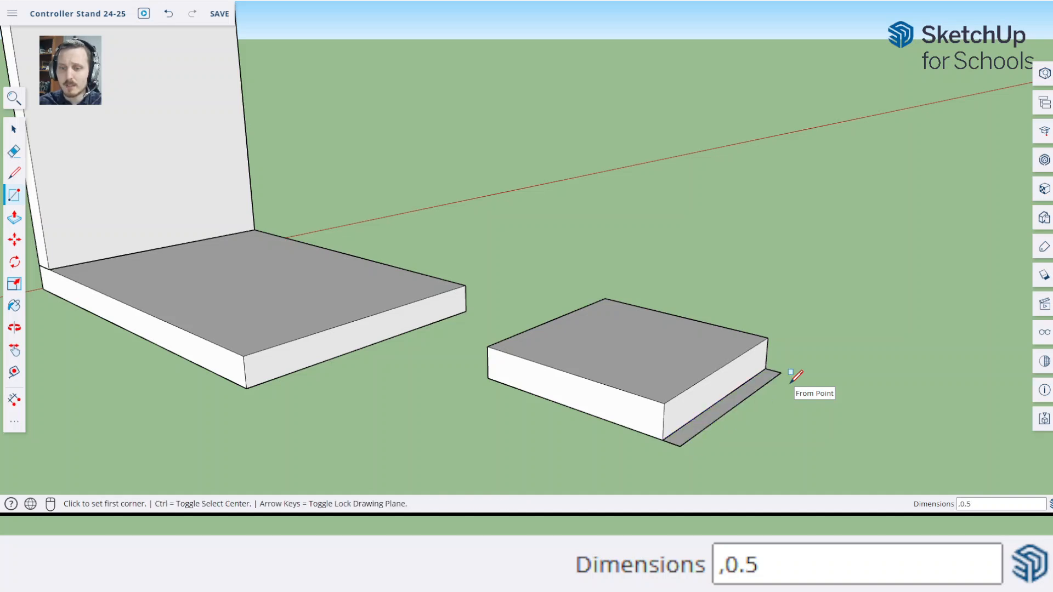
# Dimension the full height of the front lip on the pink reference stand's controller holder
pyautogui.scroll(-3, 489, 346)
pyautogui.scroll(-3, 487, 343)
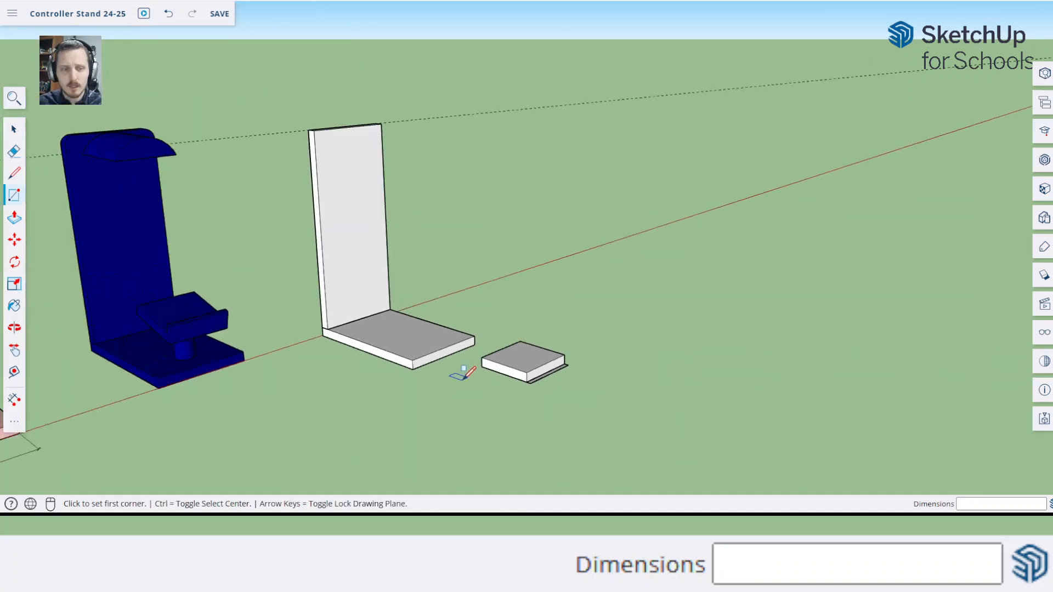
pyautogui.scroll(6, 230, 335)
pyautogui.scroll(-5, 253, 395)
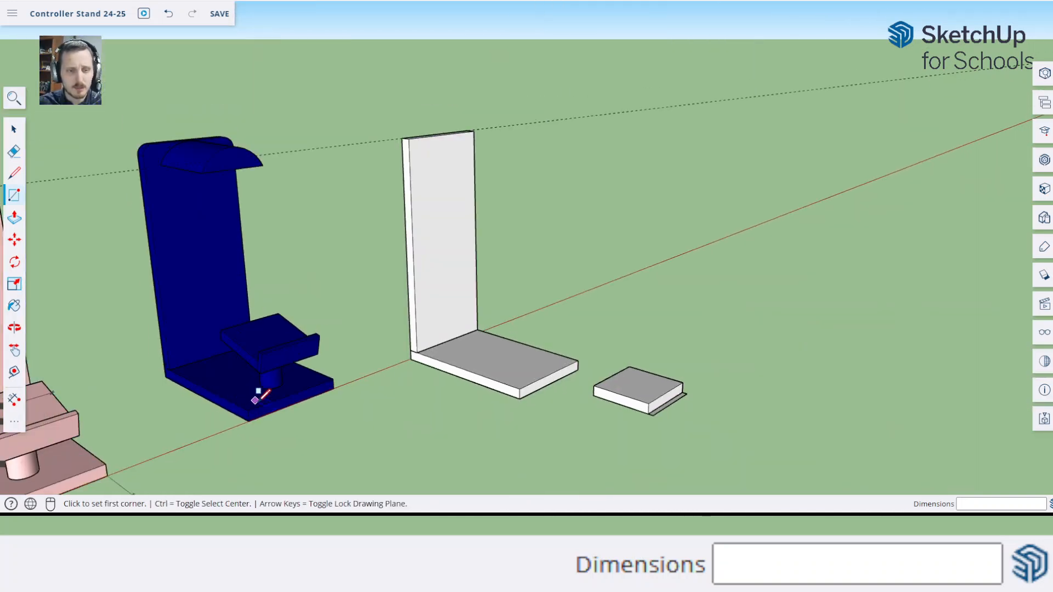
pyautogui.press('h')
pyautogui.moveTo(241, 398); pyautogui.dragTo(674, 296)
pyautogui.scroll(6, 612, 321)
pyautogui.press('o')
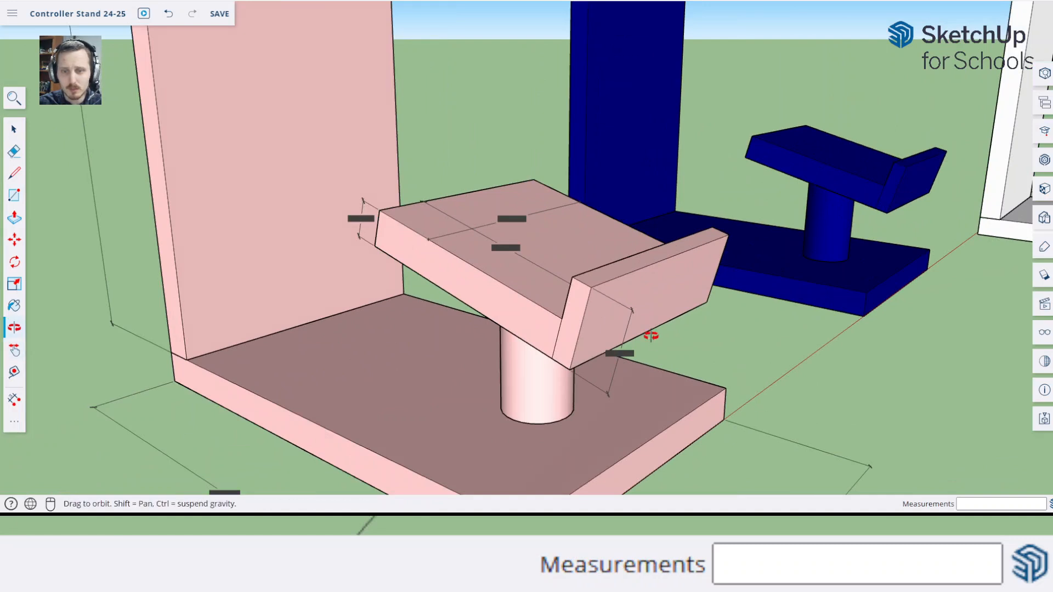
pyautogui.moveTo(648, 332); pyautogui.dragTo(694, 322)
pyautogui.press('space')
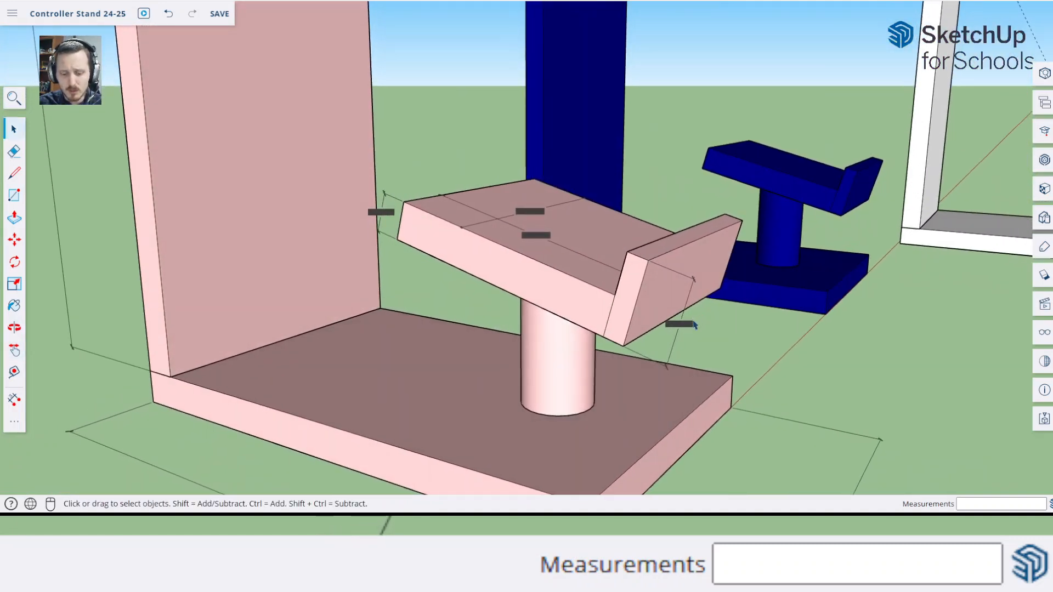
pyautogui.press('d')
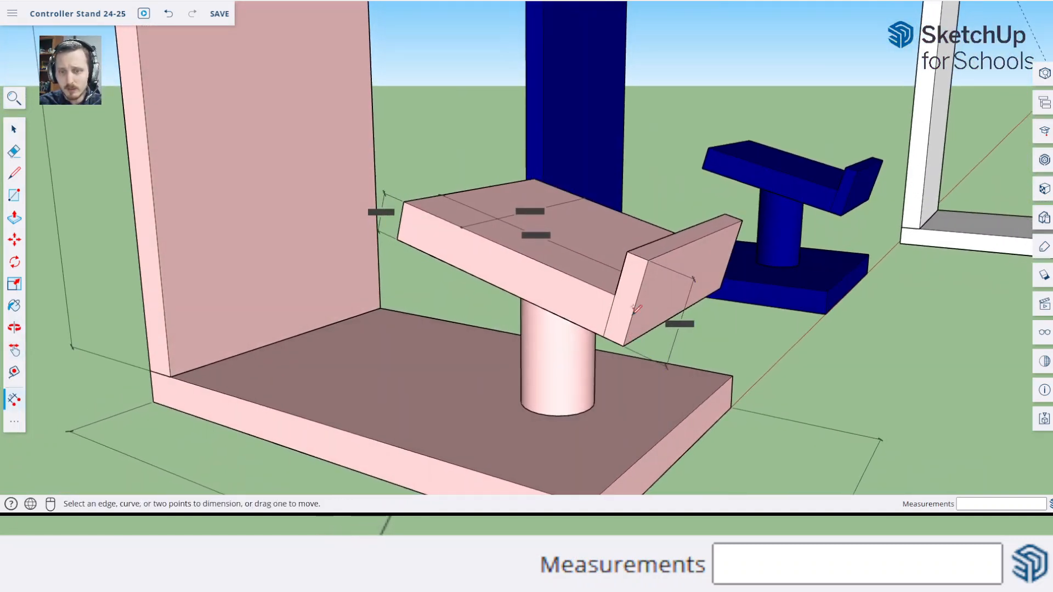
pyautogui.click(627, 252)
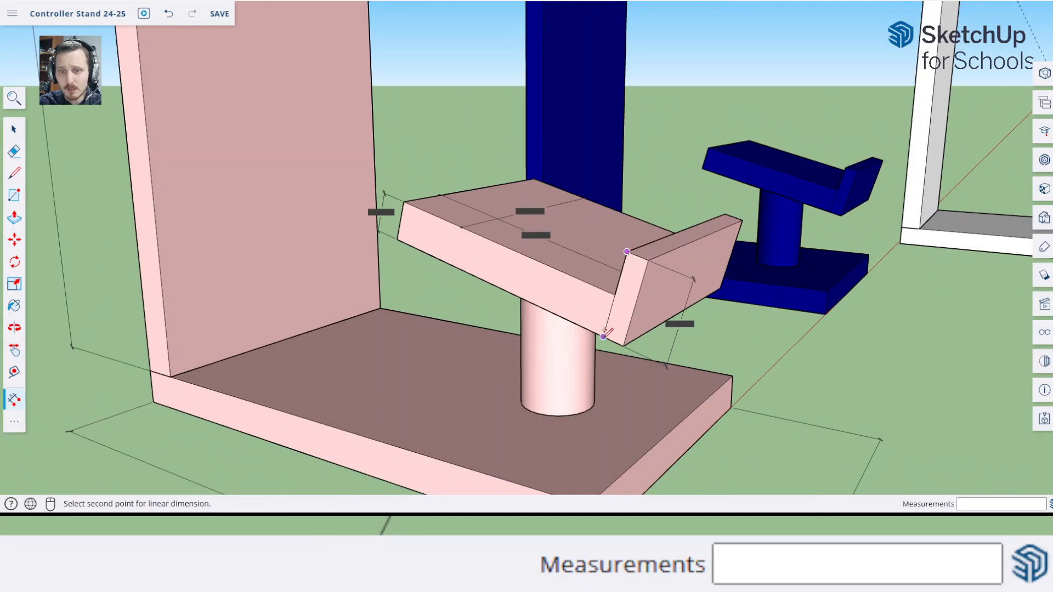
pyautogui.click(604, 337)
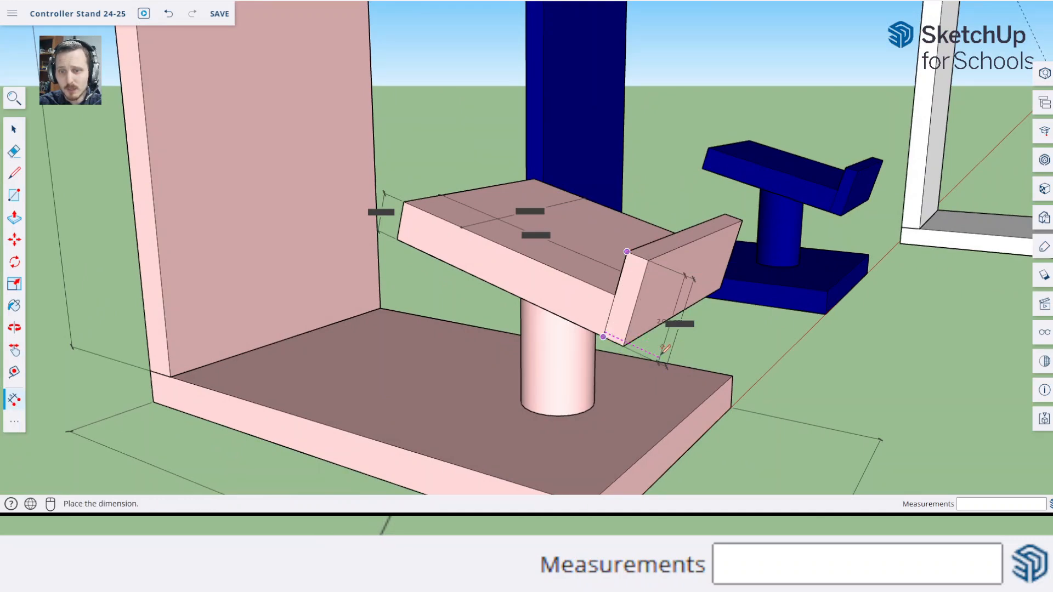
pyautogui.click(658, 346)
pyautogui.moveTo(751, 341)
pyautogui.mouseDown(button='middle')
pyautogui.moveTo(721, 343)
pyautogui.moveTo(755, 344)
pyautogui.mouseUp(button='middle')
pyautogui.press('space')
# Push/Pull the narrow strip in front of the controller base upward 2 cm to form the lip
pyautogui.press('h')
pyautogui.moveTo(784, 335); pyautogui.dragTo(479, 425)
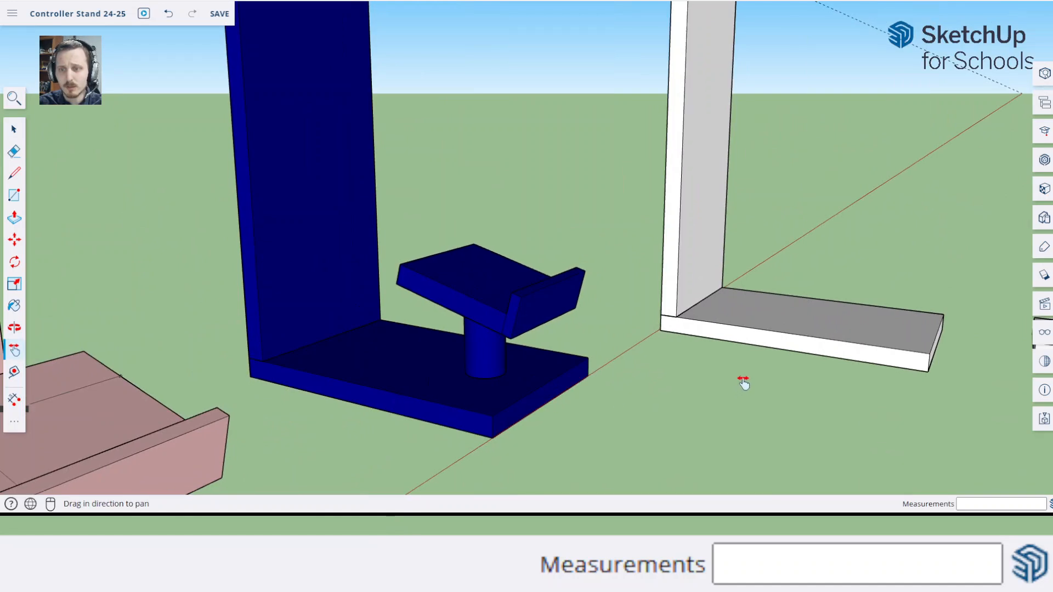
pyautogui.moveTo(742, 381); pyautogui.dragTo(381, 393)
pyautogui.scroll(3, 865, 450)
pyautogui.press('p')
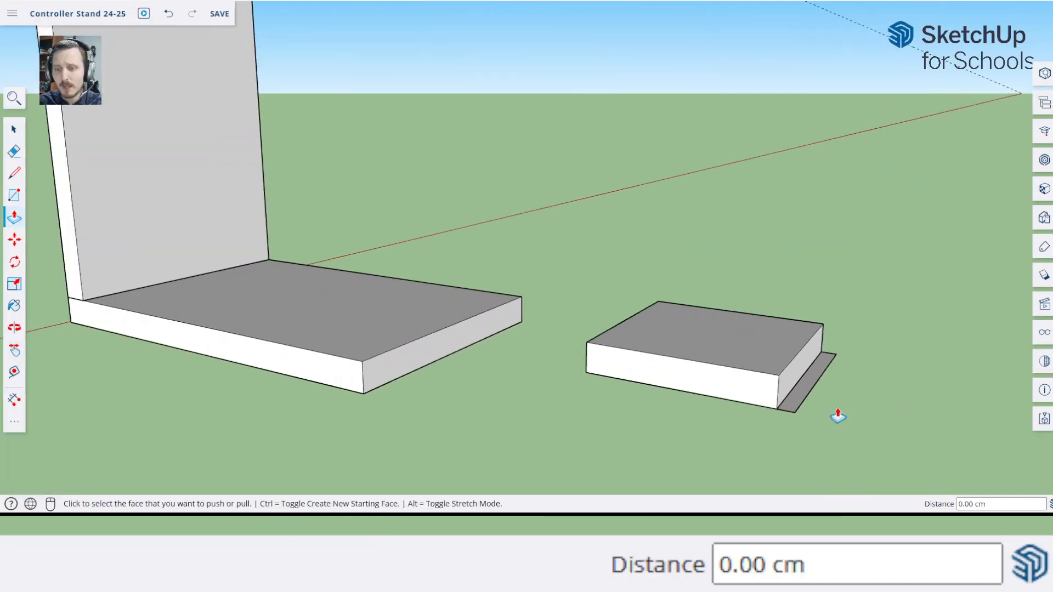
pyautogui.click(806, 396)
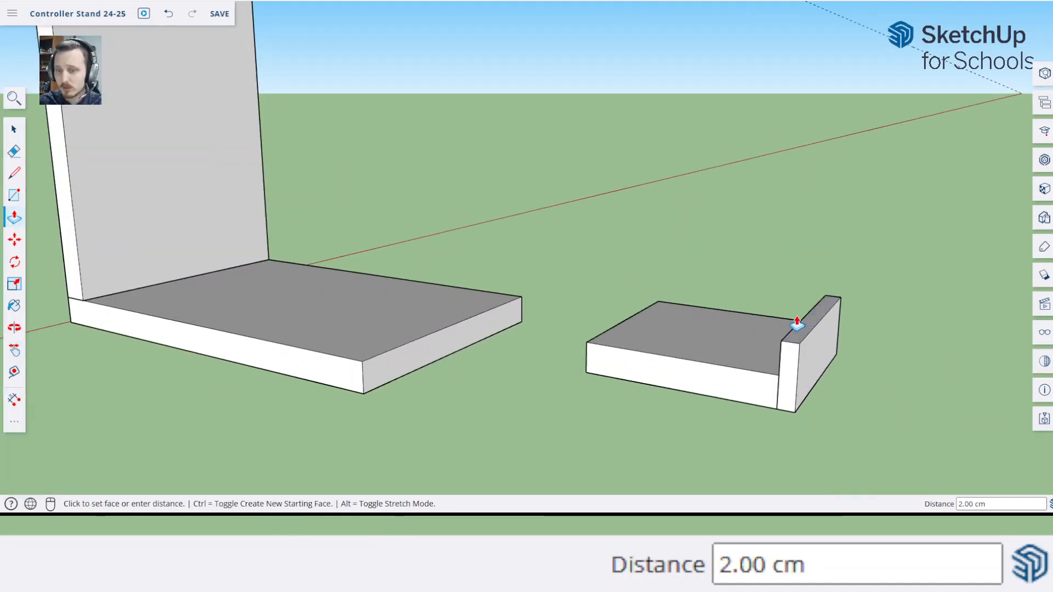
# Combine the controller base and its front lip into one component with the definition name "Controller base whole"
pyautogui.press('space')
pyautogui.moveTo(532, 230); pyautogui.dragTo(969, 464)
pyautogui.press('g')
pyautogui.click(527, 264)
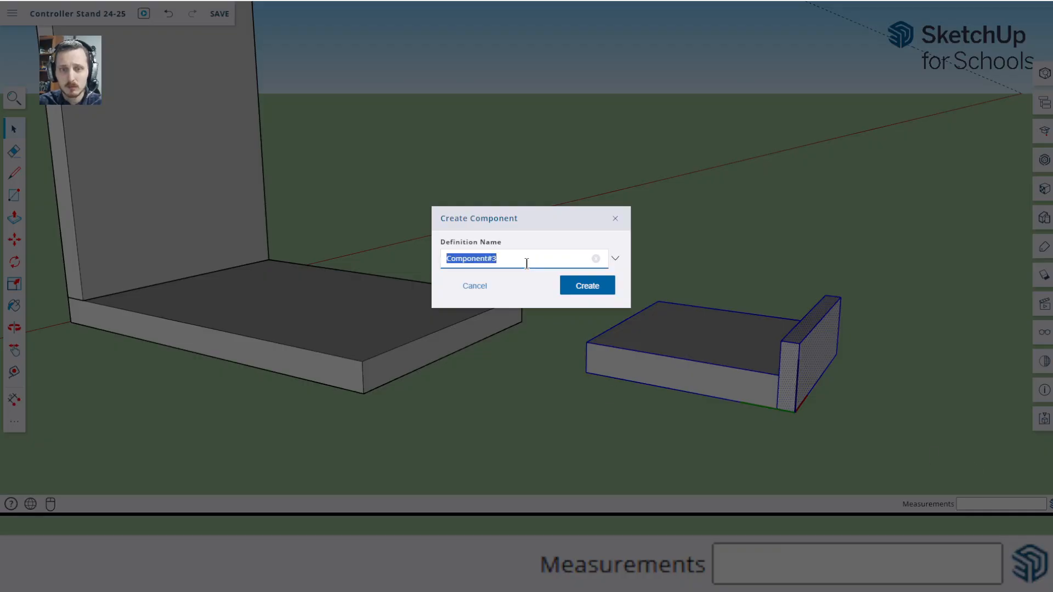
pyautogui.write('Controller')
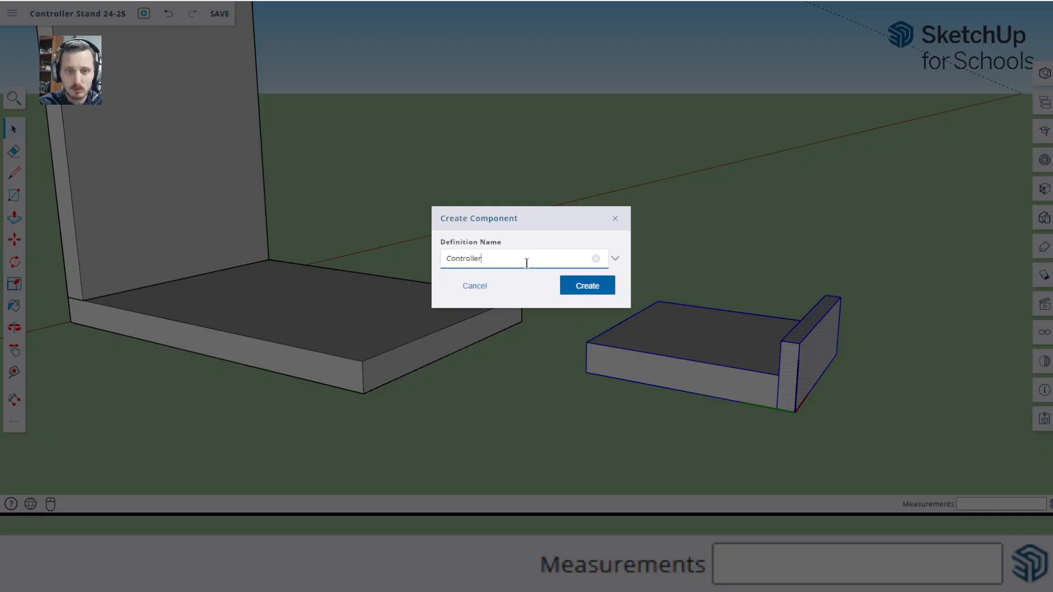
pyautogui.write(' base whole')
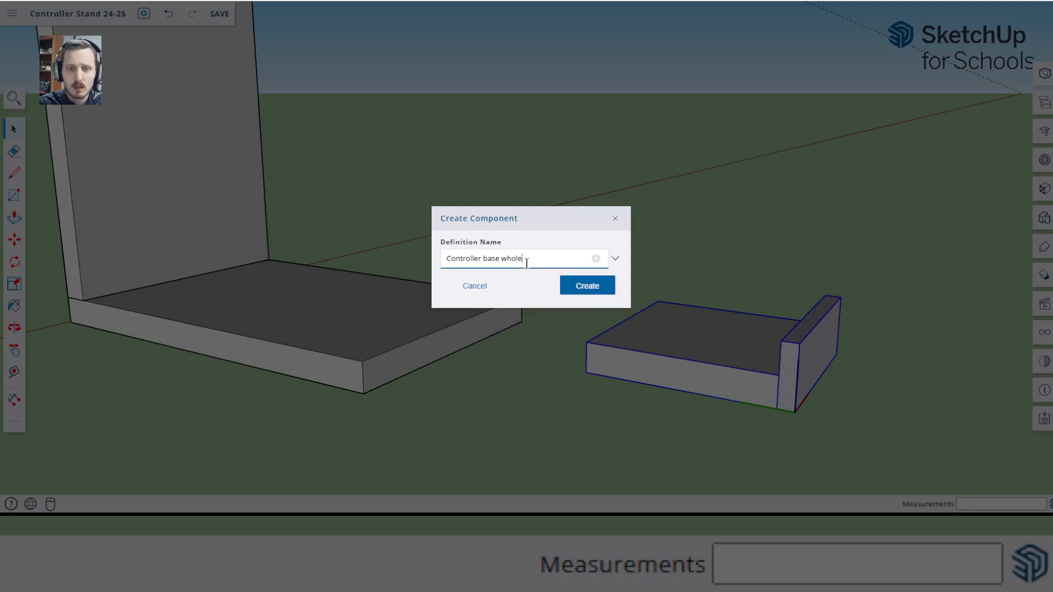
pyautogui.click(584, 286)
# Move the controller holder by its front bottom edge midpoint onto the midpoint of the base plate's top front edge
pyautogui.scroll(-5, 703, 274)
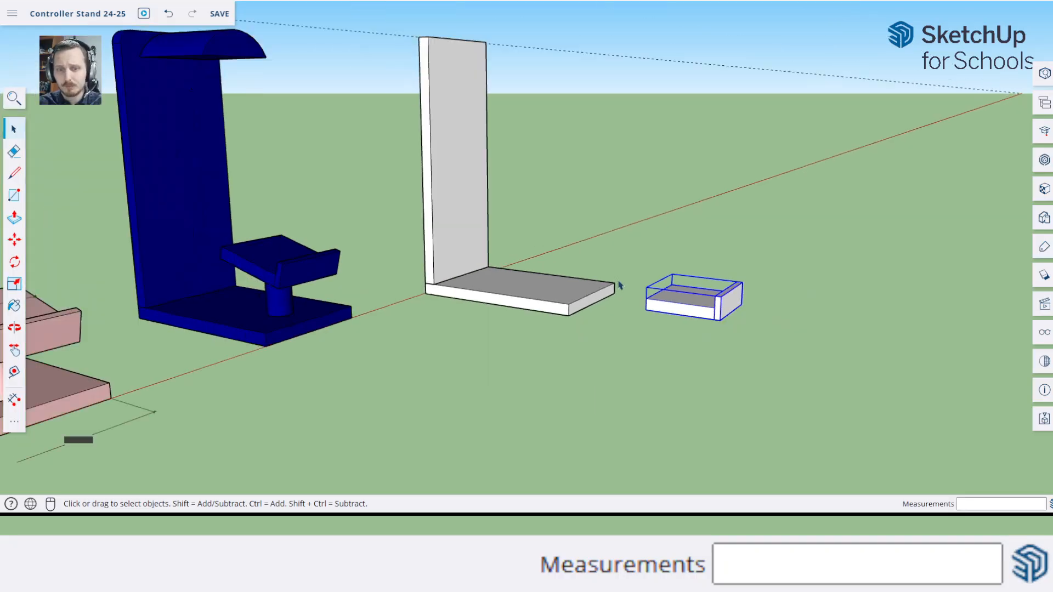
pyautogui.moveTo(704, 274); pyautogui.dragTo(637, 312, button='middle')
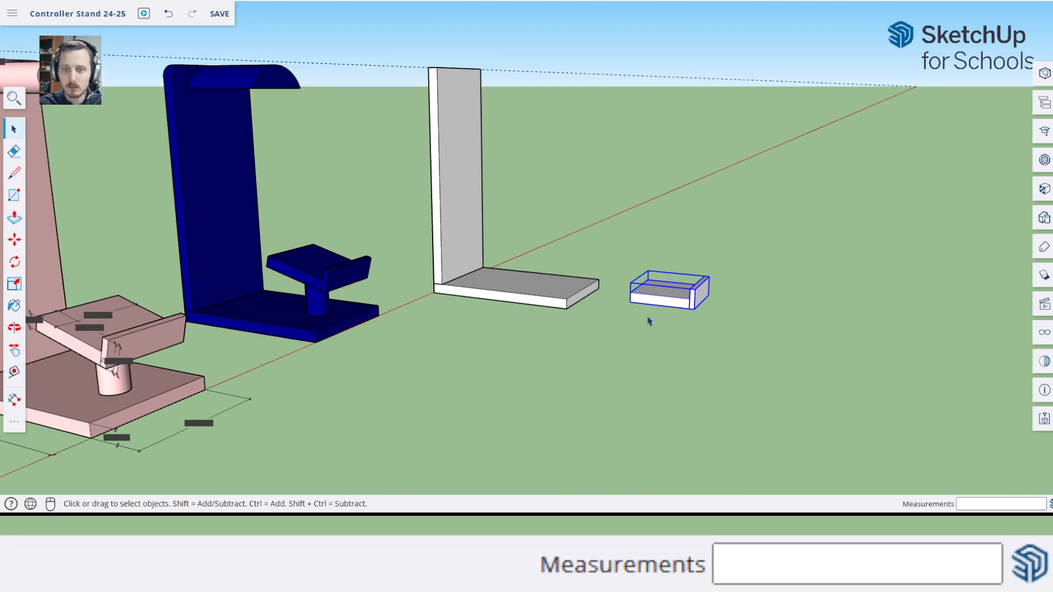
pyautogui.moveTo(656, 315); pyautogui.dragTo(706, 284, button='middle')
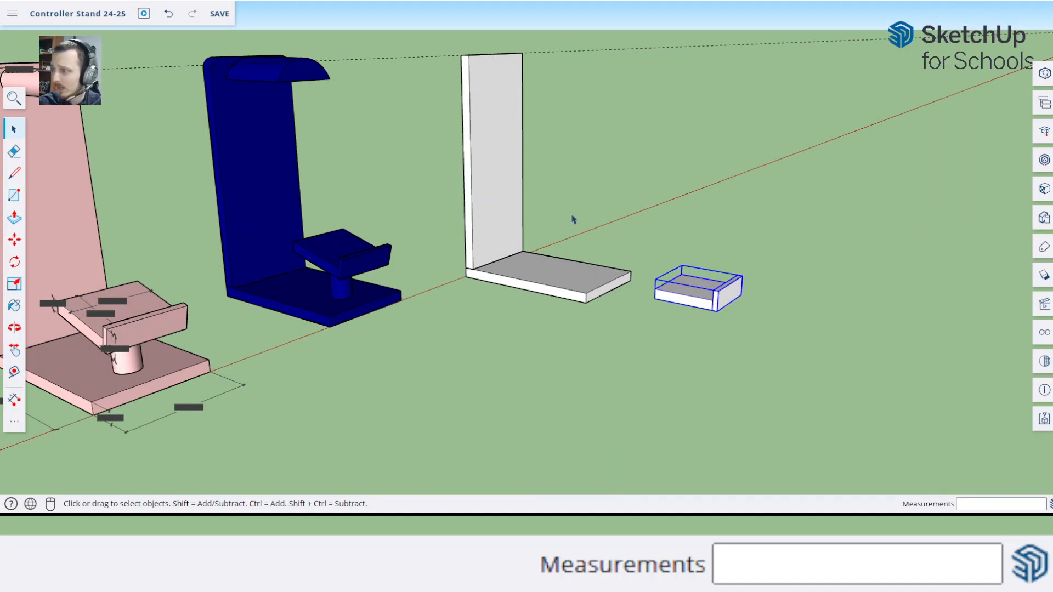
pyautogui.scroll(5, 726, 280)
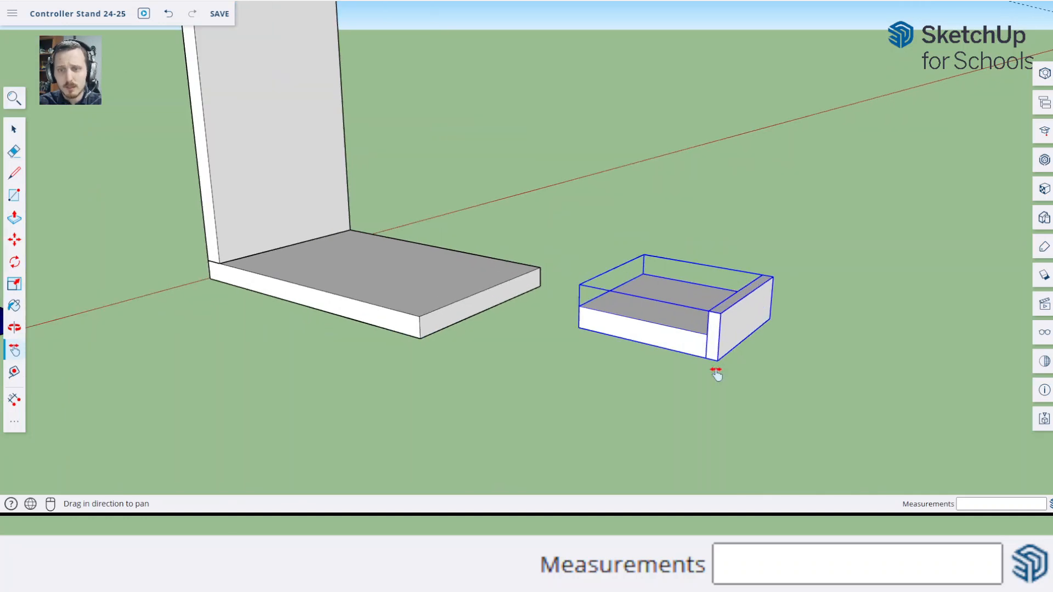
pyautogui.moveTo(715, 369); pyautogui.dragTo(548, 371, button='middle')
pyautogui.scroll(3, 636, 401)
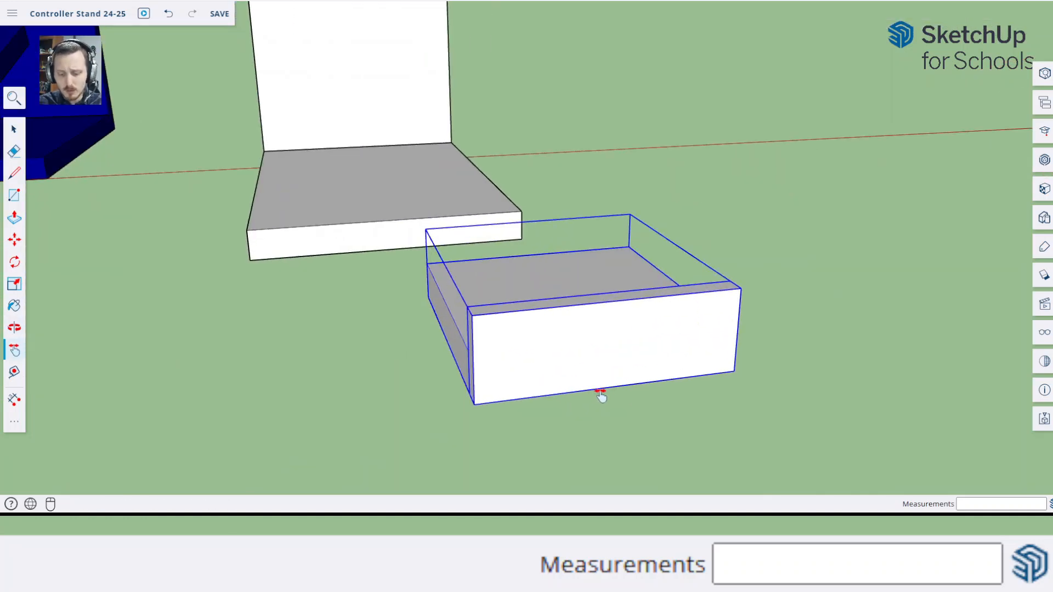
pyautogui.press('m')
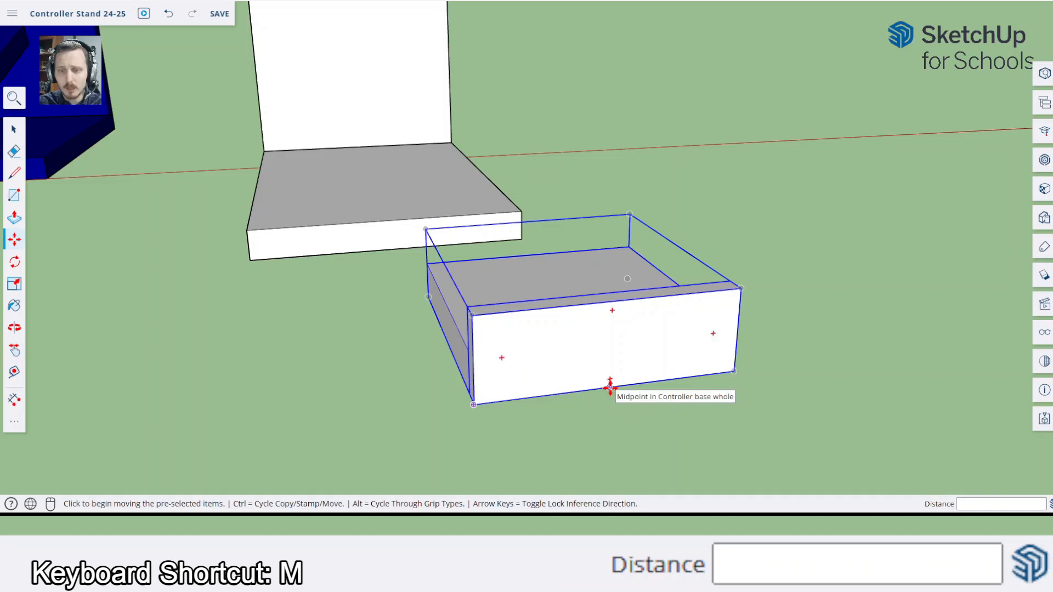
pyautogui.click(610, 387)
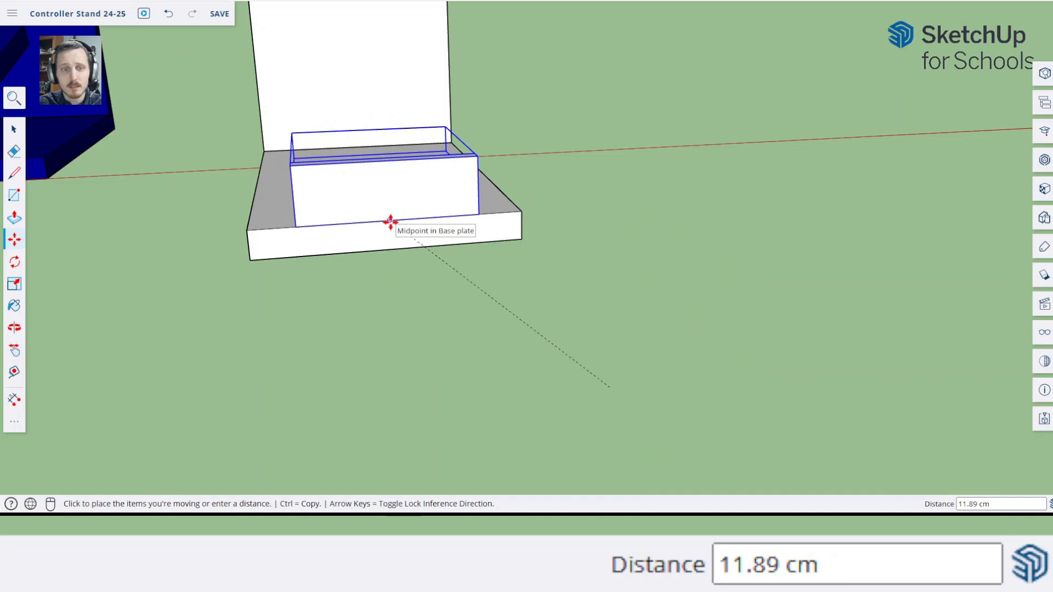
pyautogui.click(390, 222)
# Move the controller holder 3 cm straight up along the blue axis above the base plate
pyautogui.moveTo(374, 223); pyautogui.dragTo(497, 269, button='middle')
pyautogui.scroll(2, 497, 269)
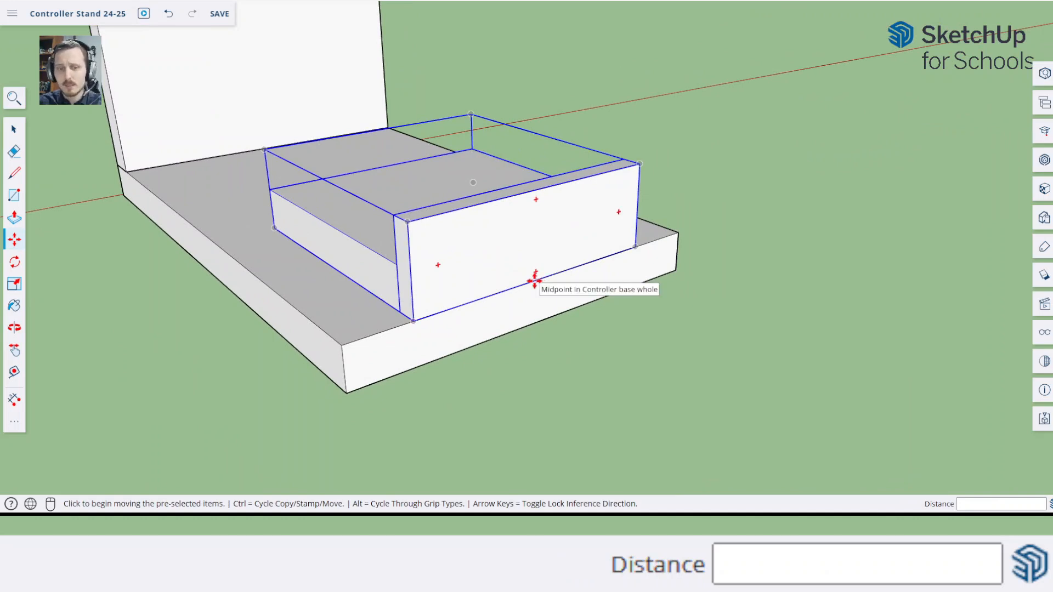
pyautogui.click(535, 281)
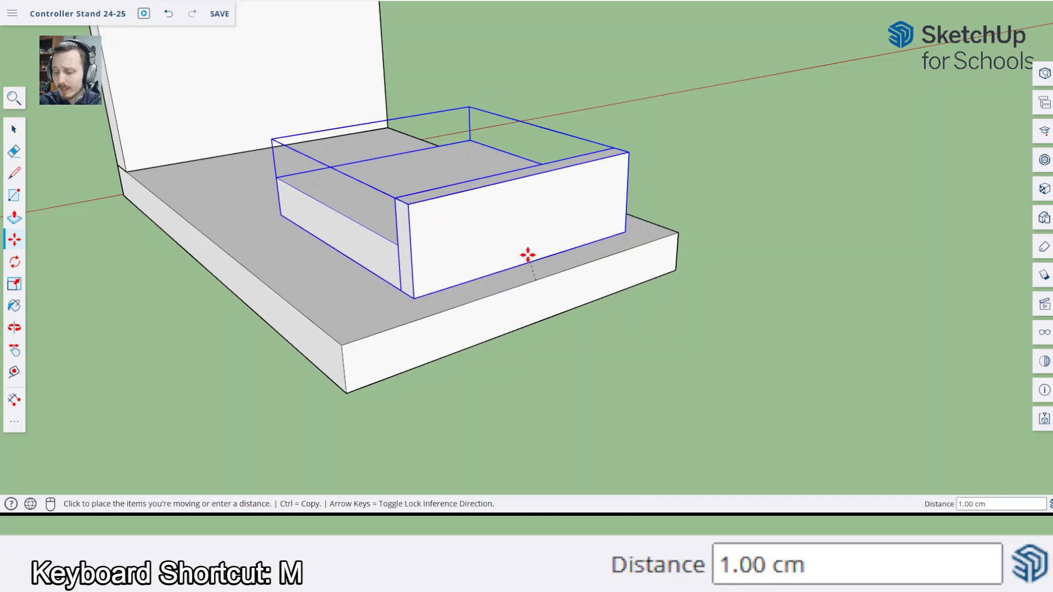
pyautogui.press('Up')
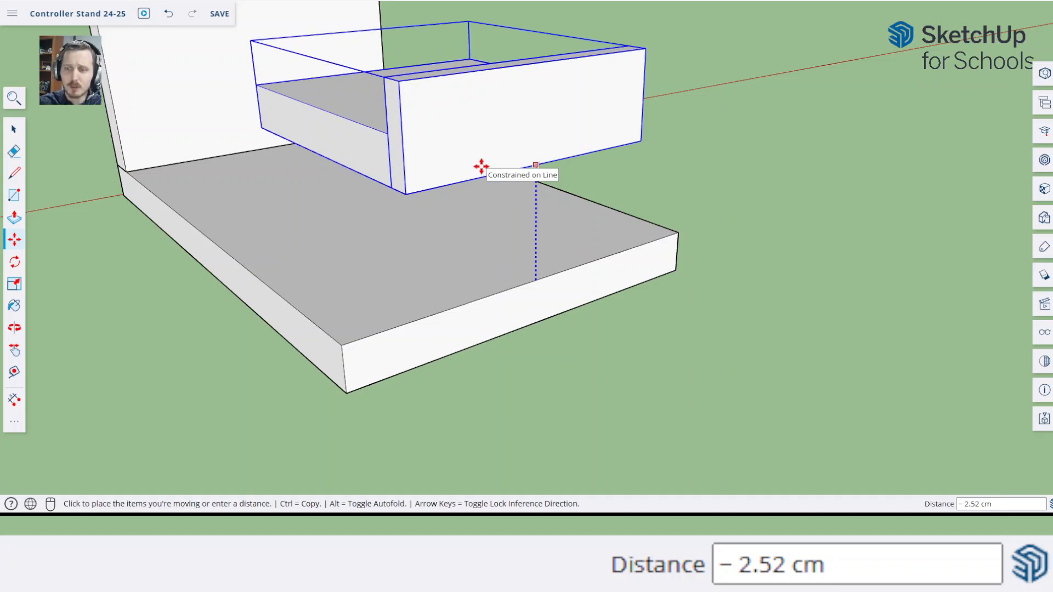
pyautogui.write('3')
pyautogui.press('Return')
# Try tilting the controller holder toward the front with the Move tool's rotation grips, and undo the tilt
pyautogui.moveTo(481, 167); pyautogui.dragTo(516, 158, button='middle')
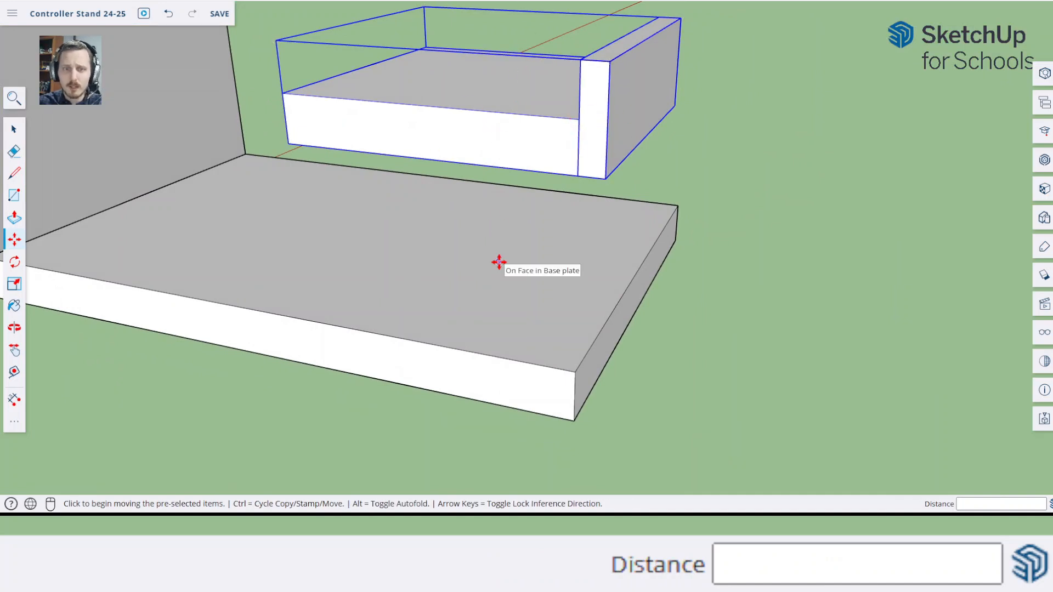
pyautogui.moveTo(505, 188); pyautogui.dragTo(499, 312, button='middle')
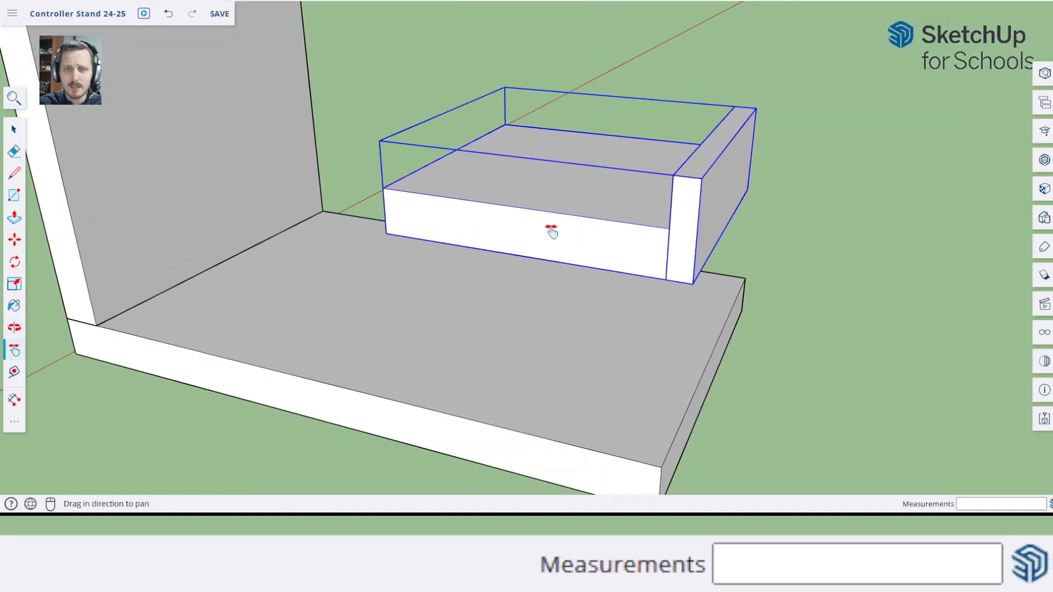
pyautogui.click(826, 244)
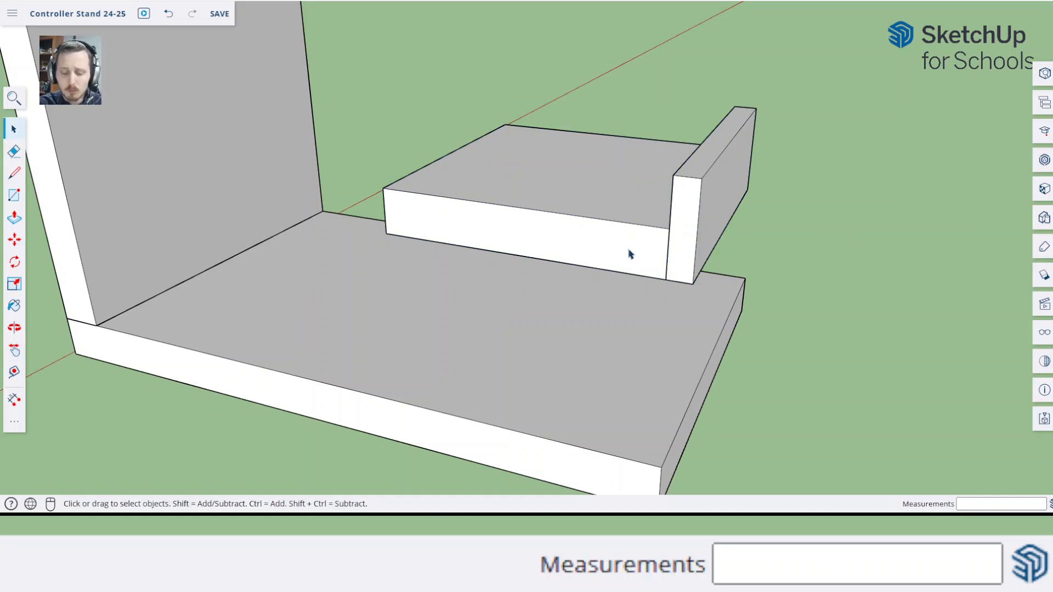
pyautogui.press('m')
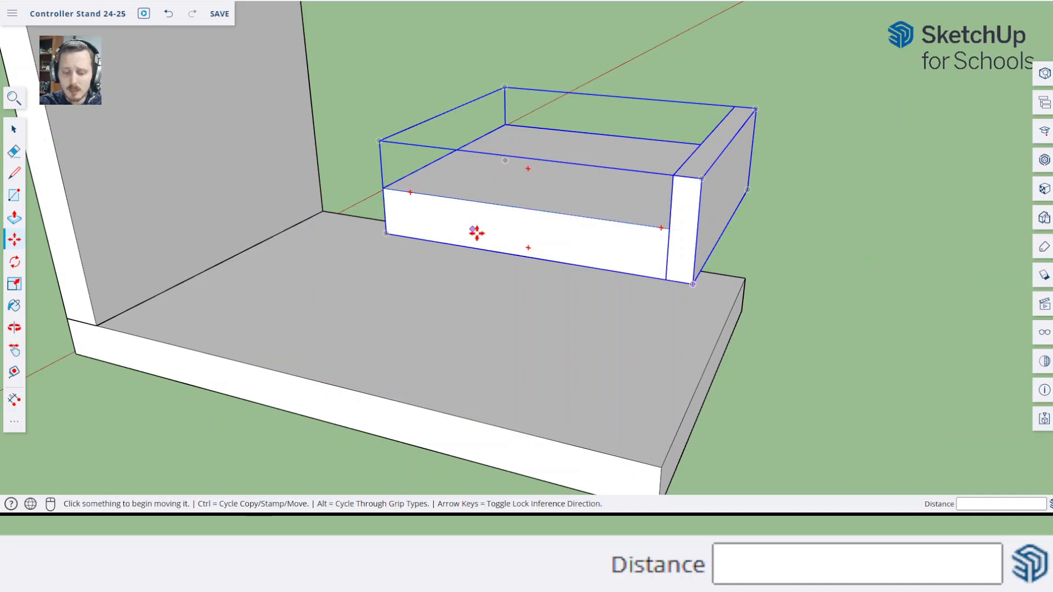
pyautogui.press('m')
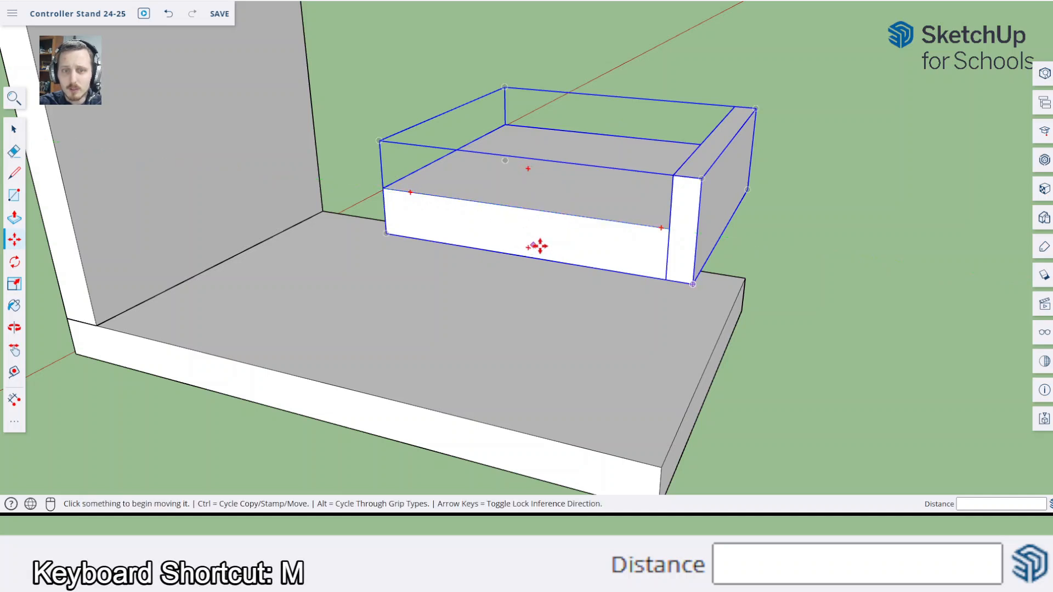
pyautogui.click(412, 192)
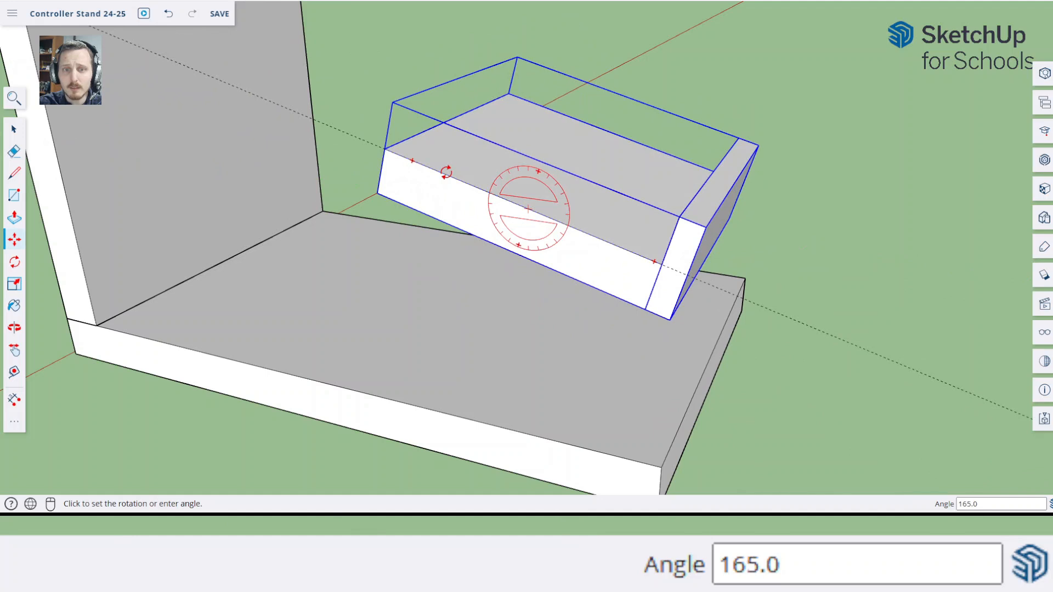
pyautogui.click(457, 157)
pyautogui.press('o')
pyautogui.moveTo(458, 157); pyautogui.dragTo(512, 188)
pyautogui.press('m')
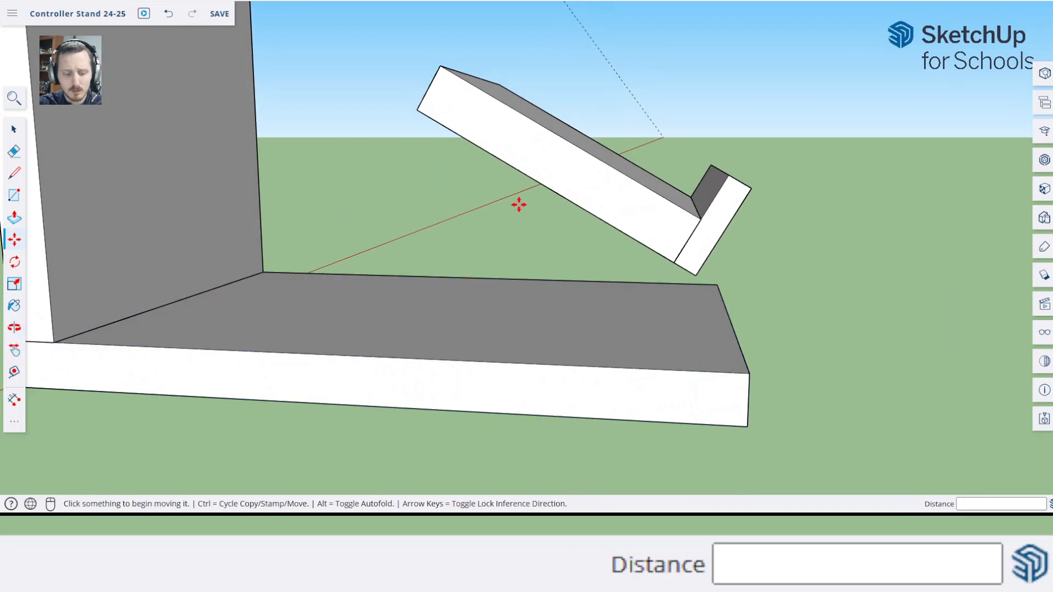
pyautogui.hotkey('ctrl', 'z')
# Rotate the controller holder 15 degrees about its front bottom corner, locked to the red axis, raising its back end
pyautogui.moveTo(708, 219); pyautogui.dragTo(589, 263, button='middle')
pyautogui.press('q')
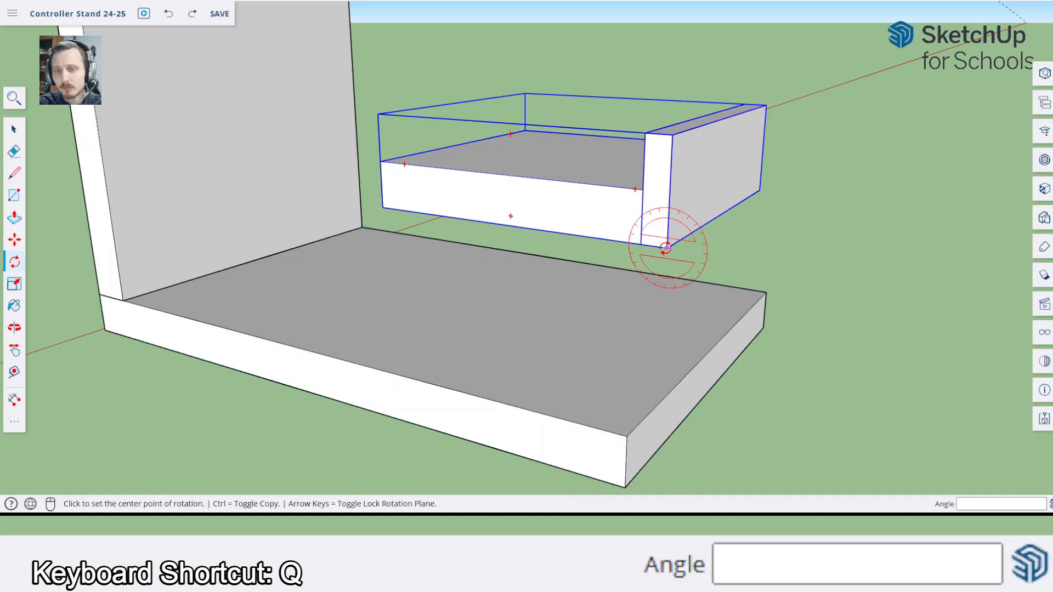
pyautogui.press('Right')
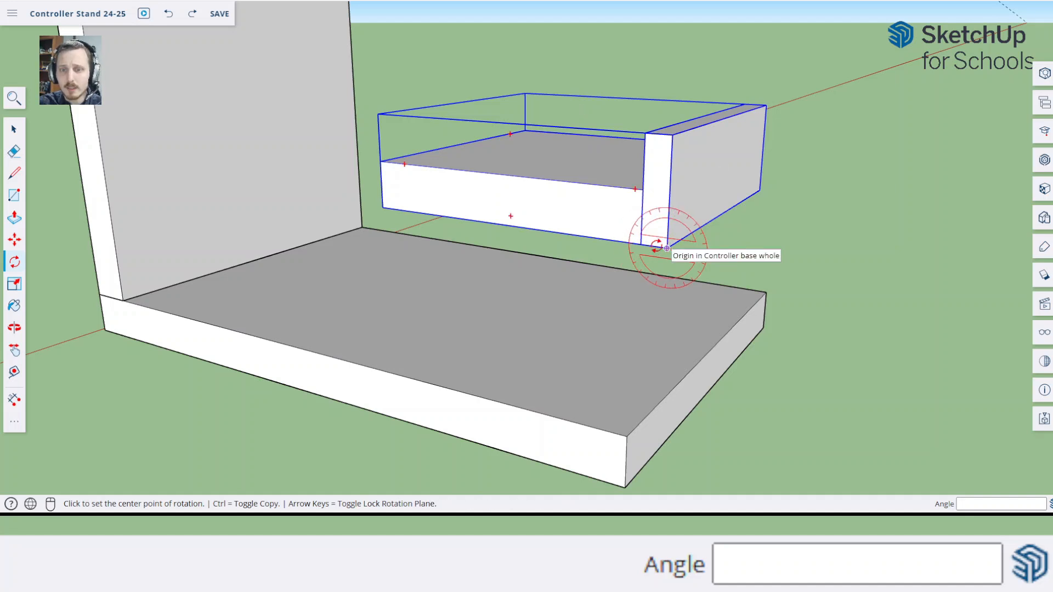
pyautogui.click(667, 248)
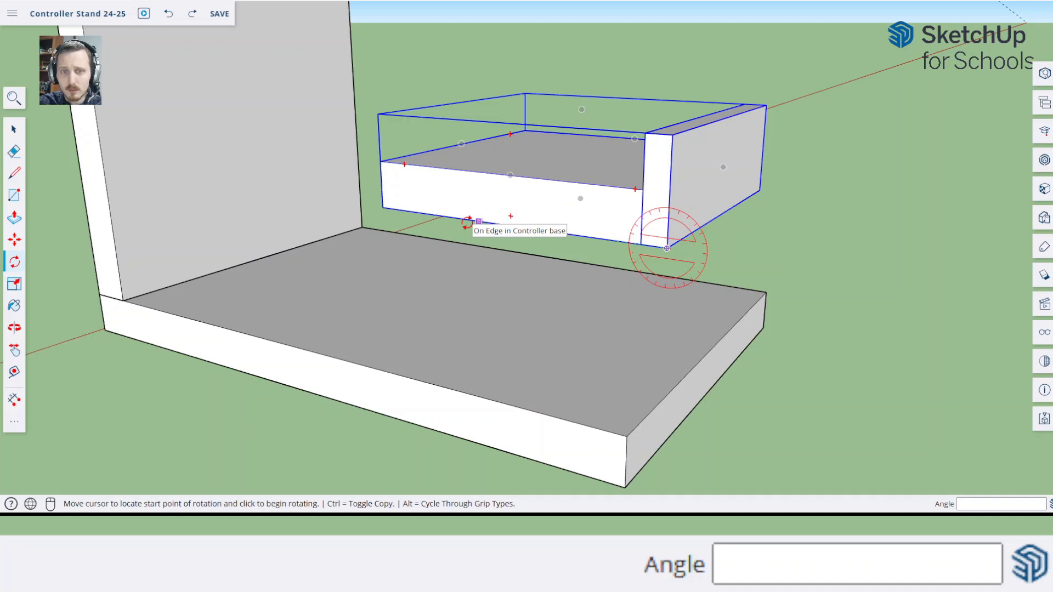
pyautogui.click(466, 222)
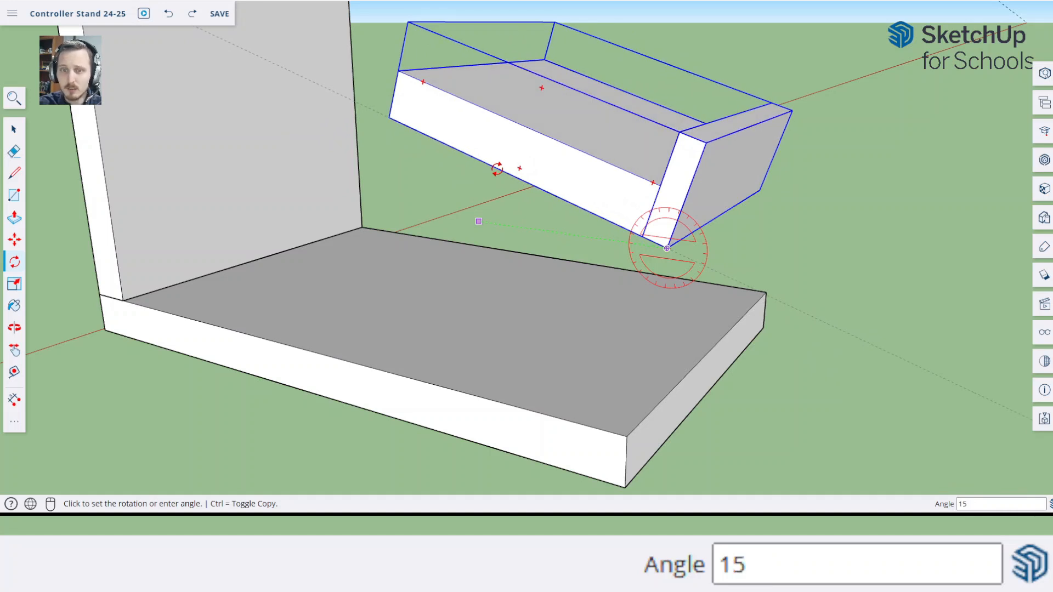
pyautogui.write('15')
pyautogui.press('Return')
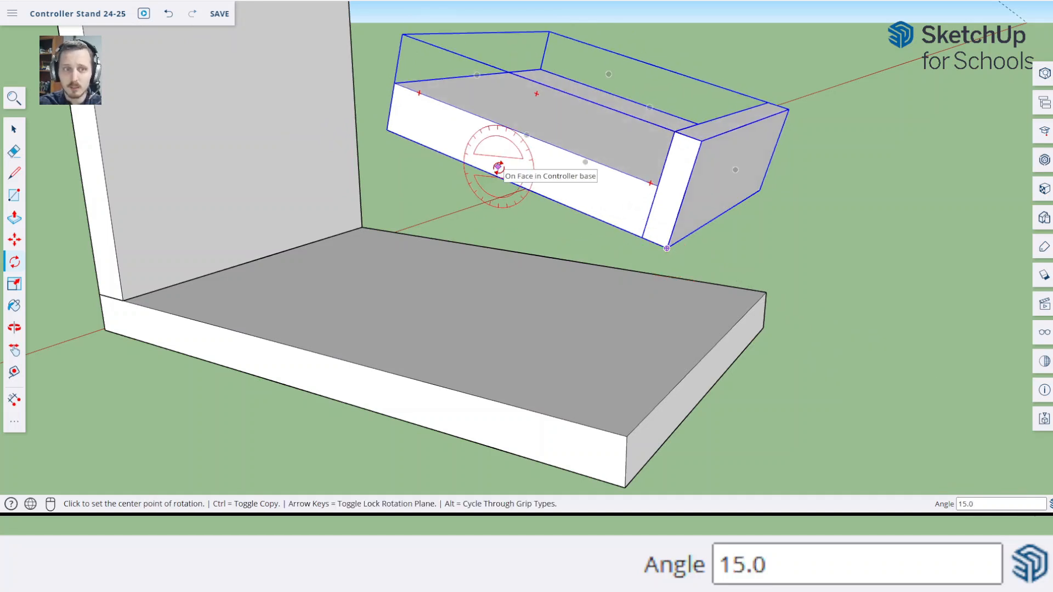
# Examine the tilted controller holder above the base plate from both sides and compare it with the reference stands
pyautogui.press('Escape')
pyautogui.press('space')
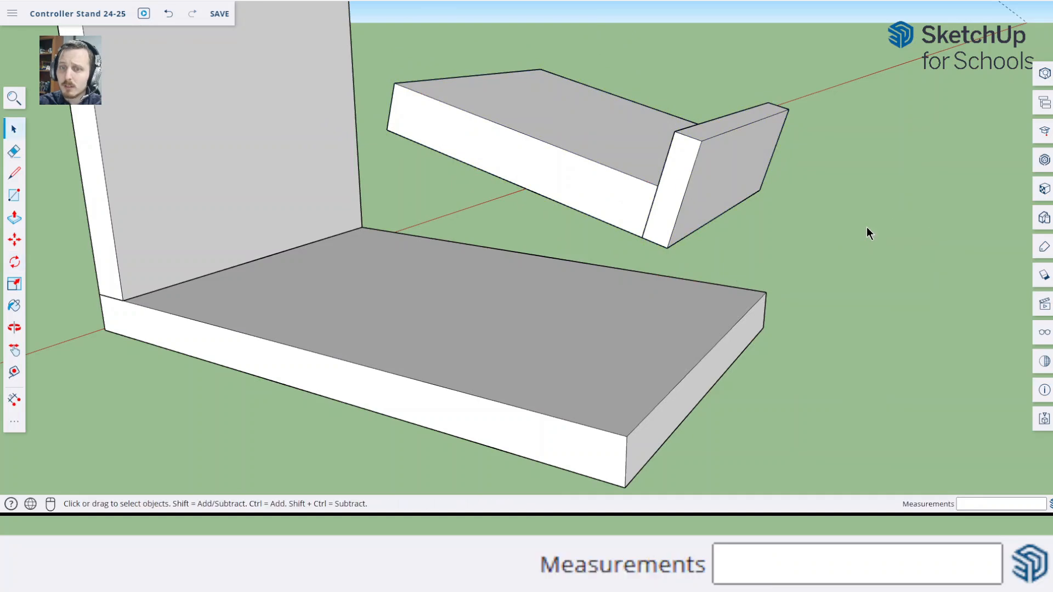
pyautogui.moveTo(630, 234); pyautogui.dragTo(477, 255, button='middle')
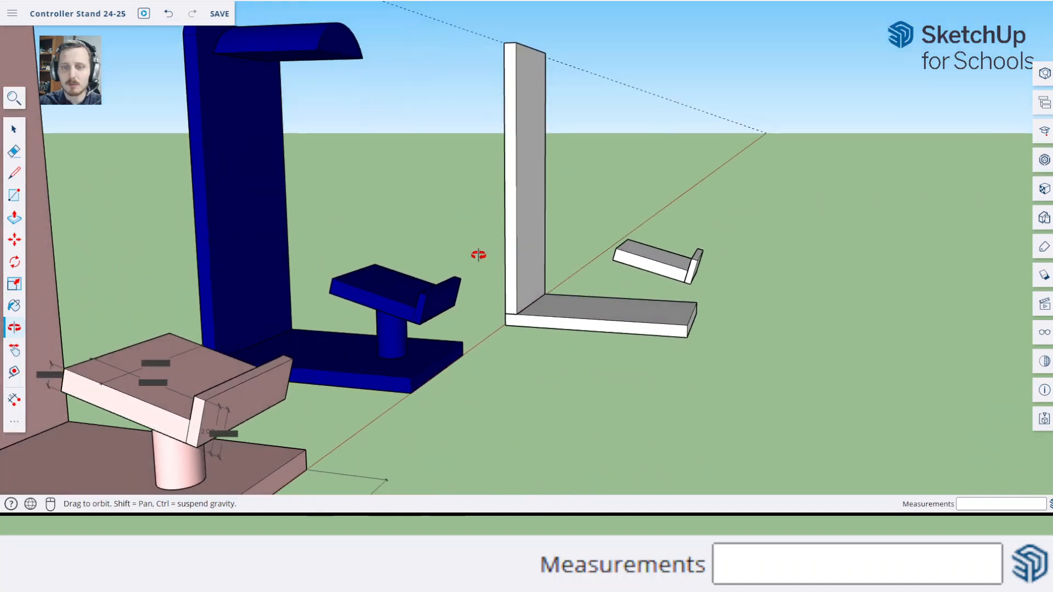
pyautogui.scroll(3, 638, 267)
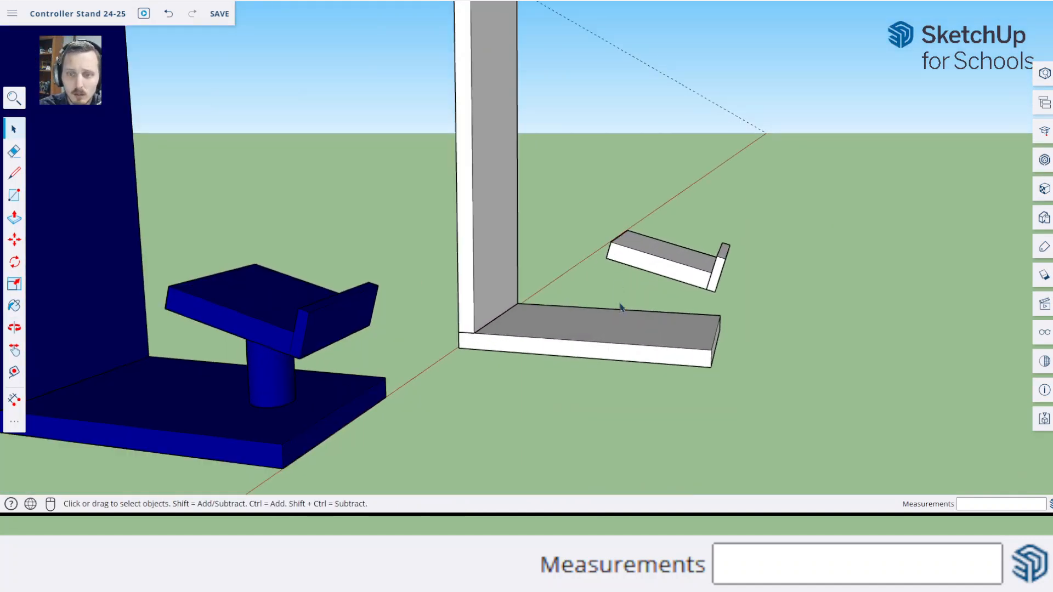
pyautogui.moveTo(756, 378); pyautogui.dragTo(619, 400, button='middle')
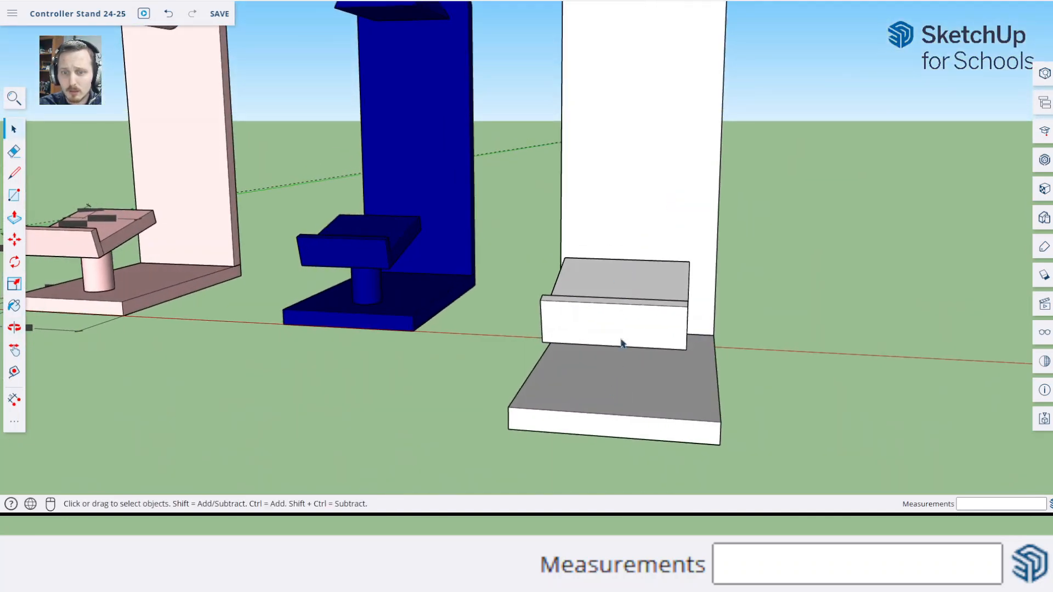
pyautogui.moveTo(621, 344); pyautogui.dragTo(422, 272, button='middle')
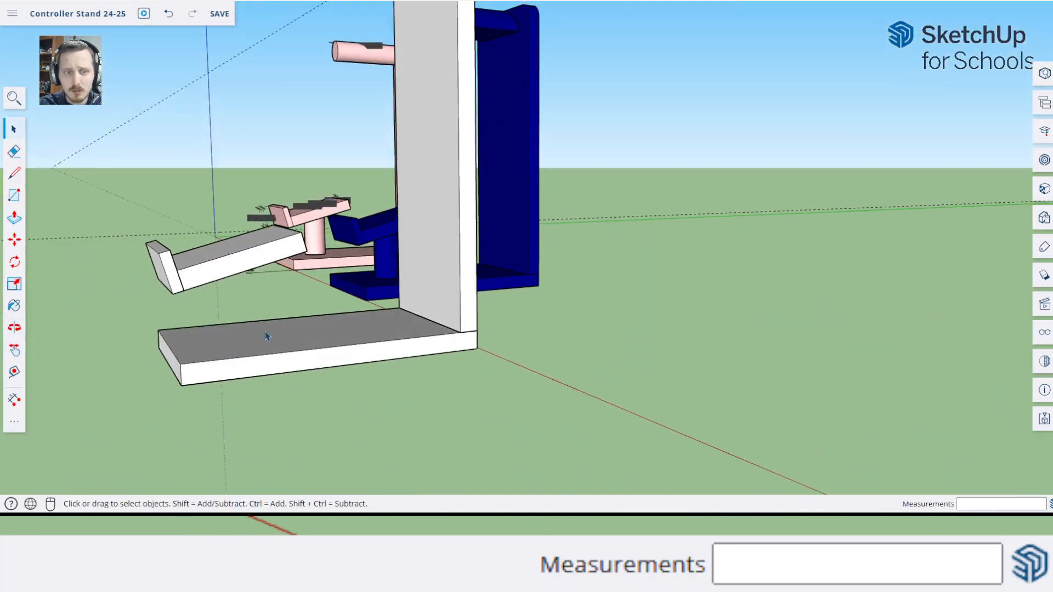
pyautogui.moveTo(267, 336); pyautogui.dragTo(505, 378, button='middle')
# Place a guide line along the middle of the base plate's top face, 4.5 cm from its long side edge
pyautogui.scroll(6, 679, 288)
pyautogui.moveTo(703, 334); pyautogui.dragTo(580, 359, button='middle')
pyautogui.moveTo(639, 375); pyautogui.dragTo(613, 442, button='middle')
pyautogui.press('t')
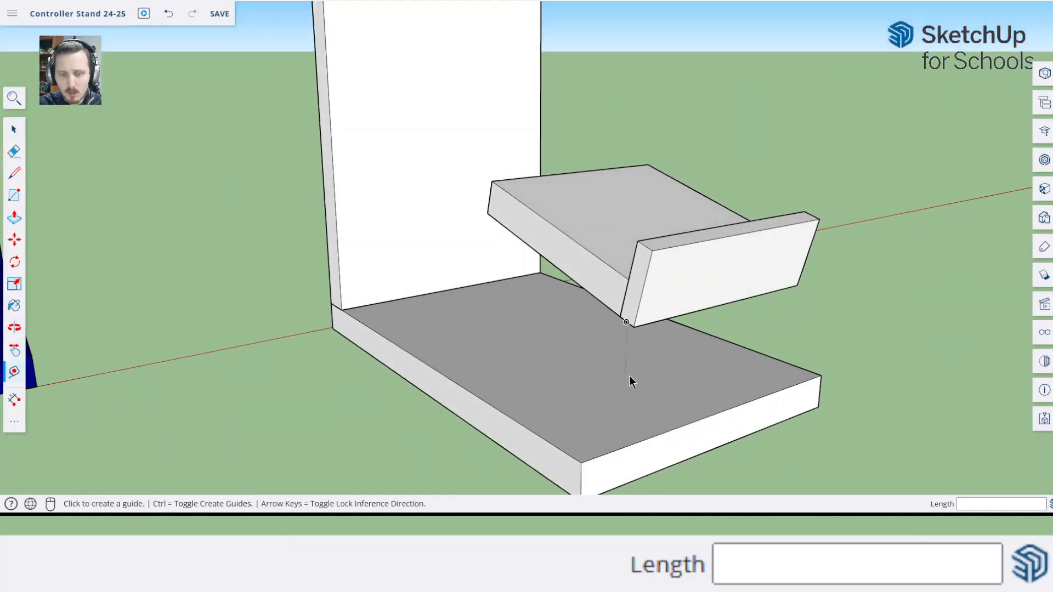
pyautogui.click(460, 382)
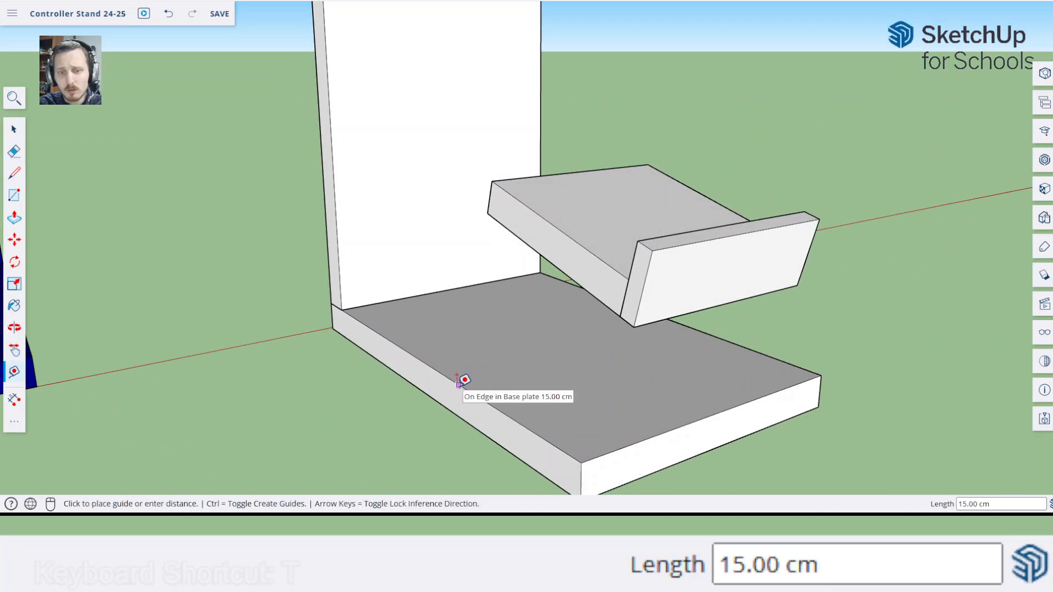
pyautogui.click(723, 405)
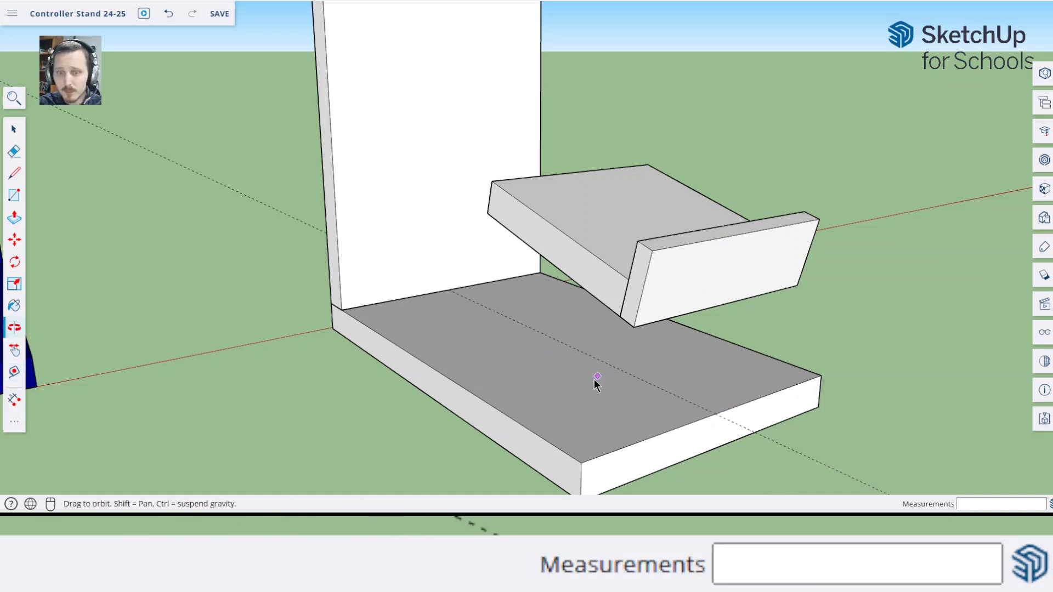
# Draw a circle with a 1 cm radius on the base plate's top face, centred on the guide line beneath the controller holder
pyautogui.moveTo(595, 447); pyautogui.dragTo(258, 358, button='middle')
pyautogui.moveTo(198, 263); pyautogui.dragTo(263, 247, button='middle')
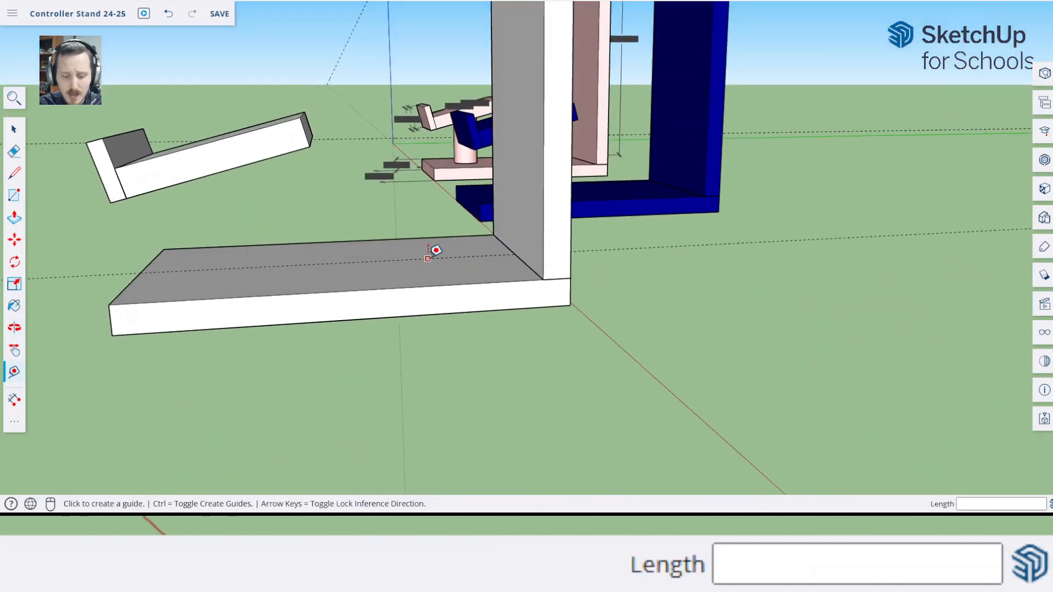
pyautogui.press('c')
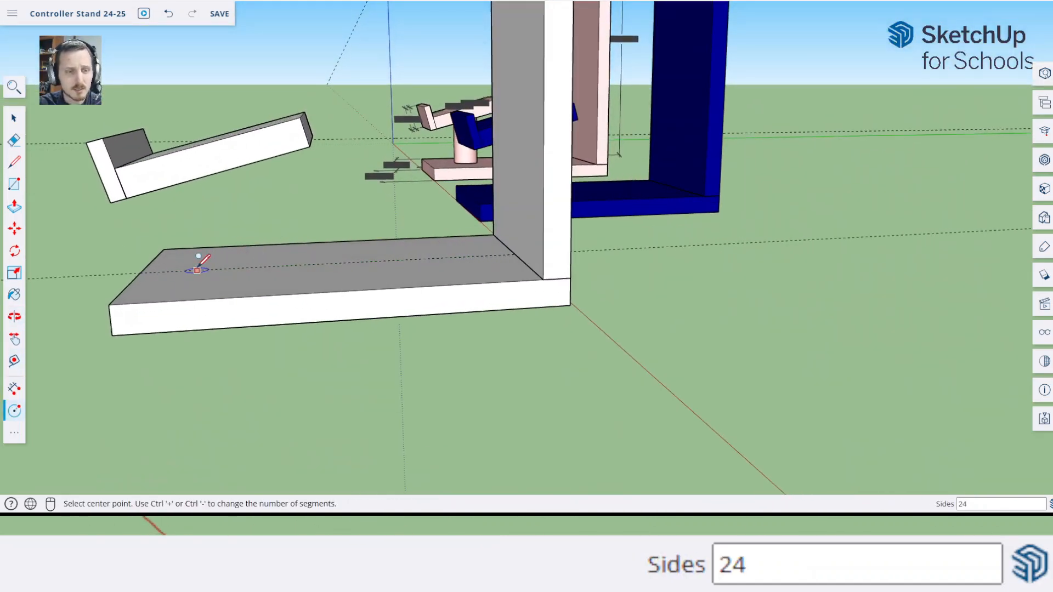
pyautogui.moveTo(199, 244); pyautogui.dragTo(420, 338, button='middle')
pyautogui.scroll(3, 420, 339)
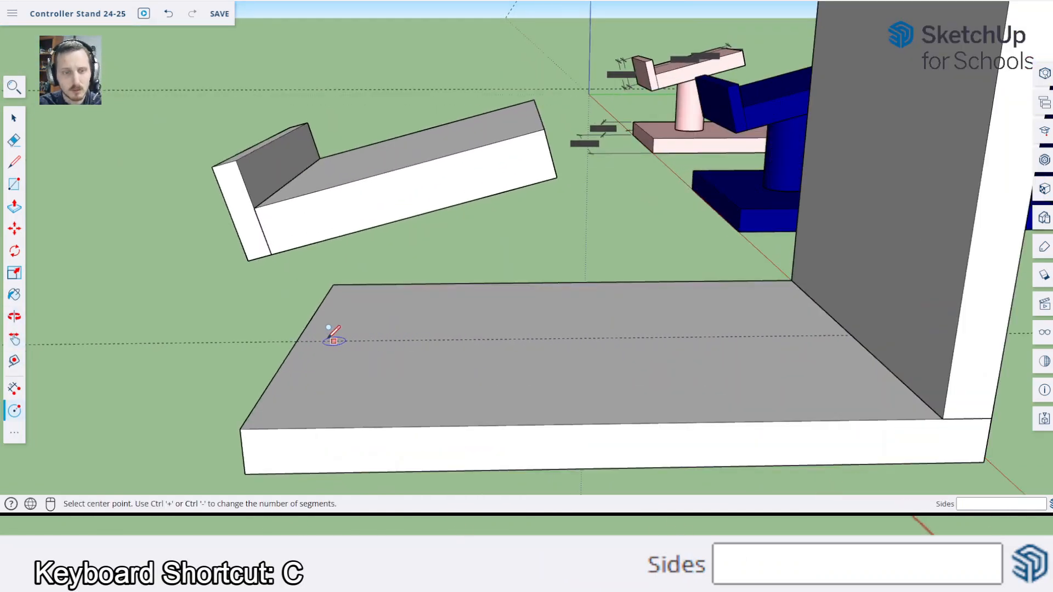
pyautogui.click(422, 340)
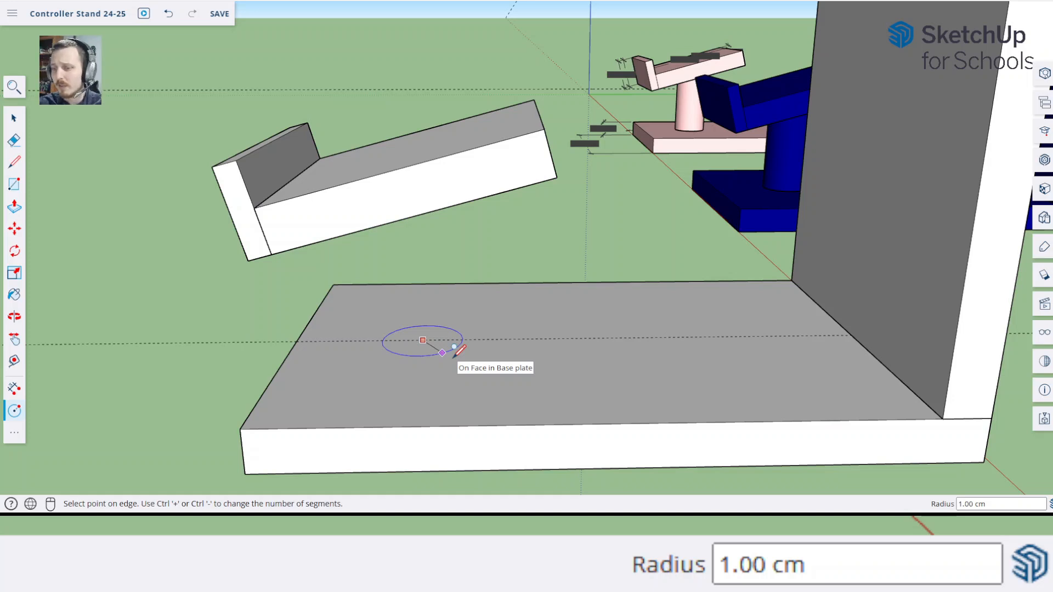
pyautogui.moveTo(460, 351); pyautogui.dragTo(479, 360, button='middle')
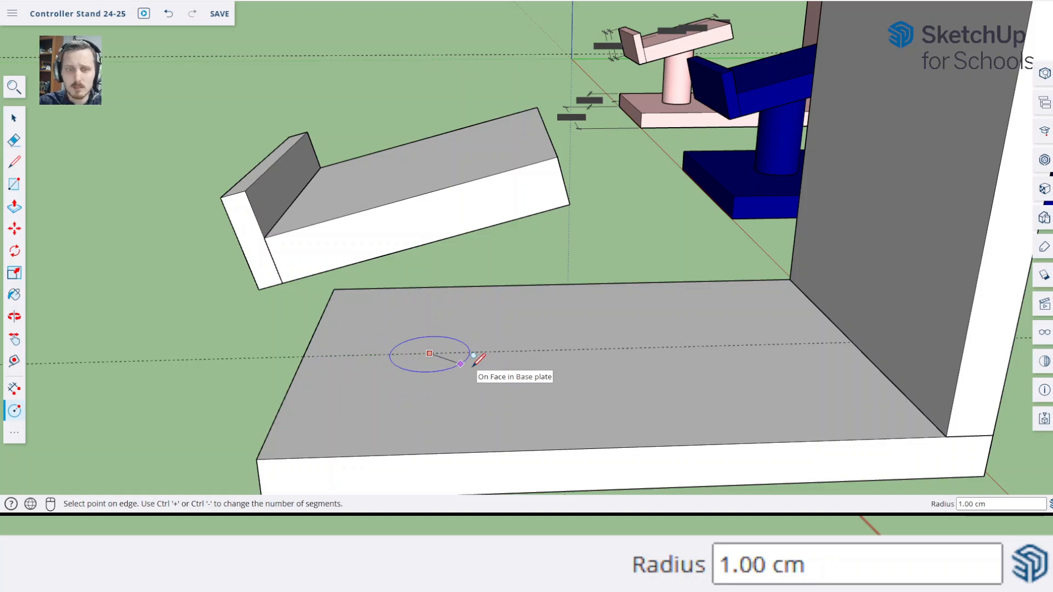
pyautogui.write('1')
pyautogui.press('Return')
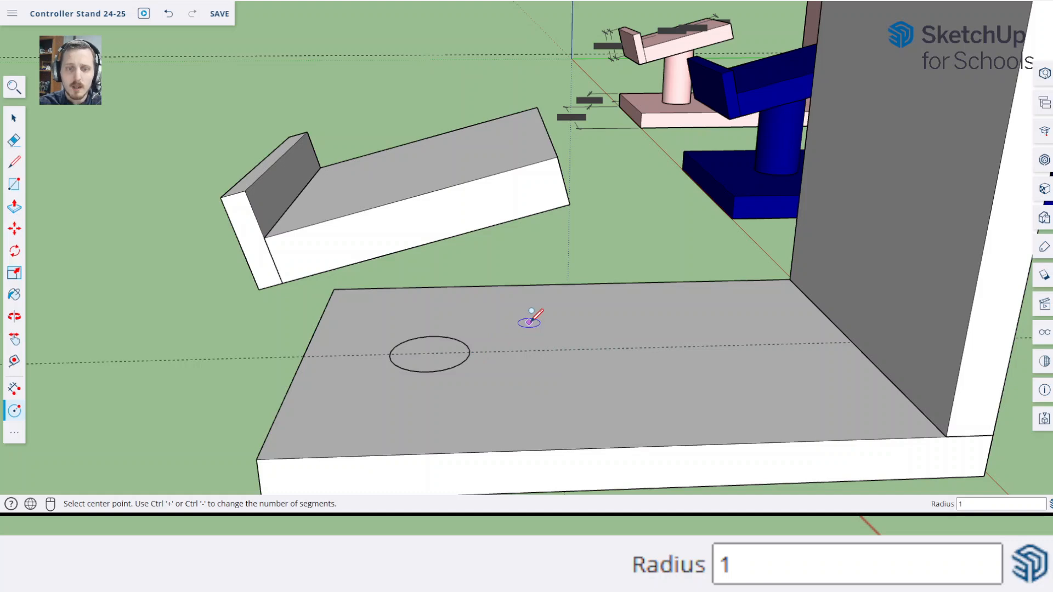
# Extrude the circle 5 cm upward with Push/Pull to form a cylindrical post reaching through the controller holder
pyautogui.press('p')
pyautogui.click(436, 351)
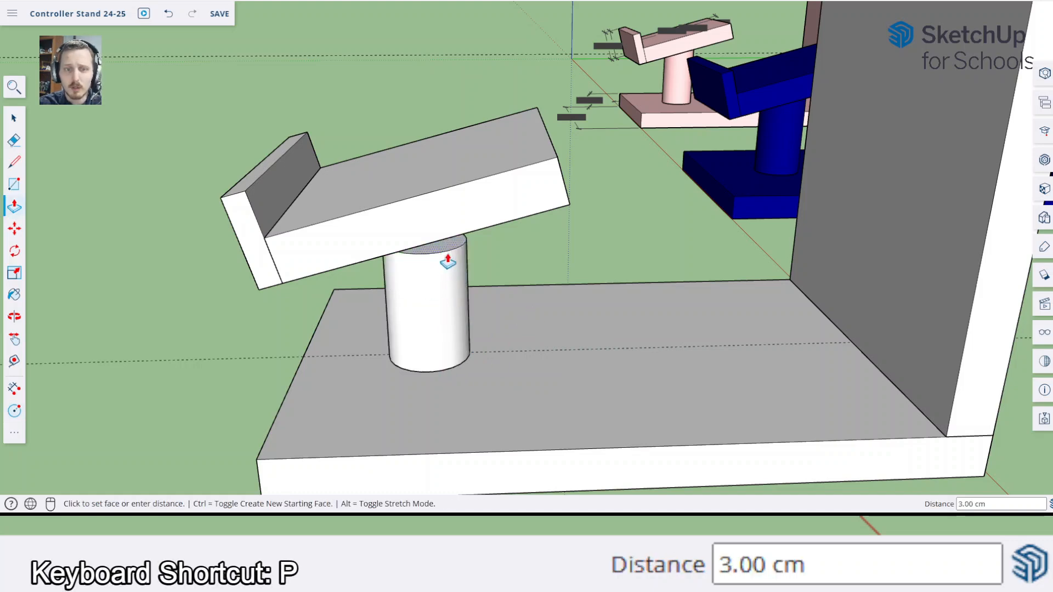
pyautogui.moveTo(444, 198); pyautogui.dragTo(470, 99, button='middle')
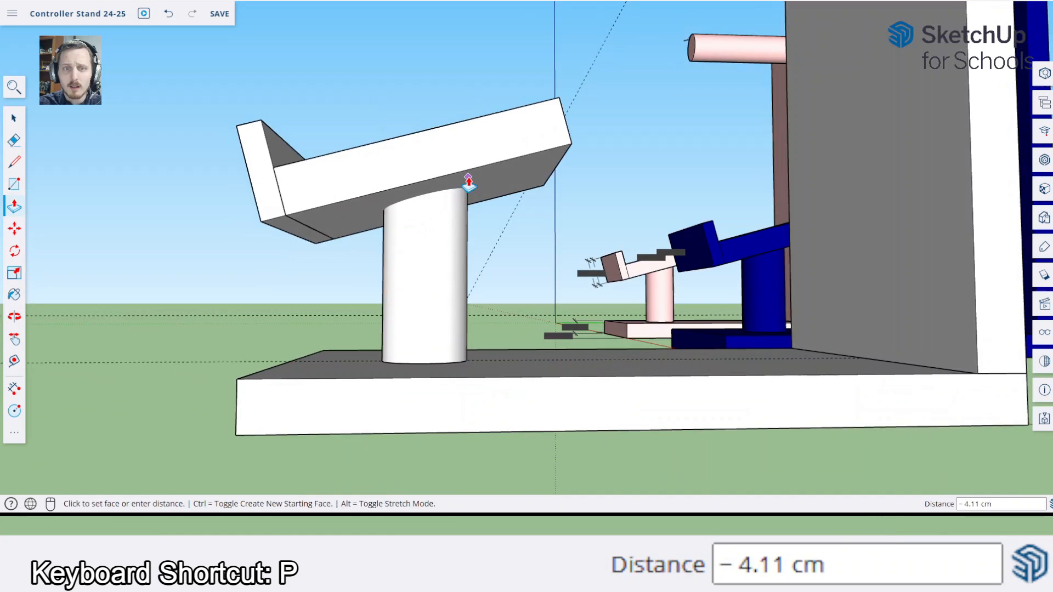
pyautogui.click(442, 178)
pyautogui.moveTo(442, 179); pyautogui.dragTo(437, 203, button='middle')
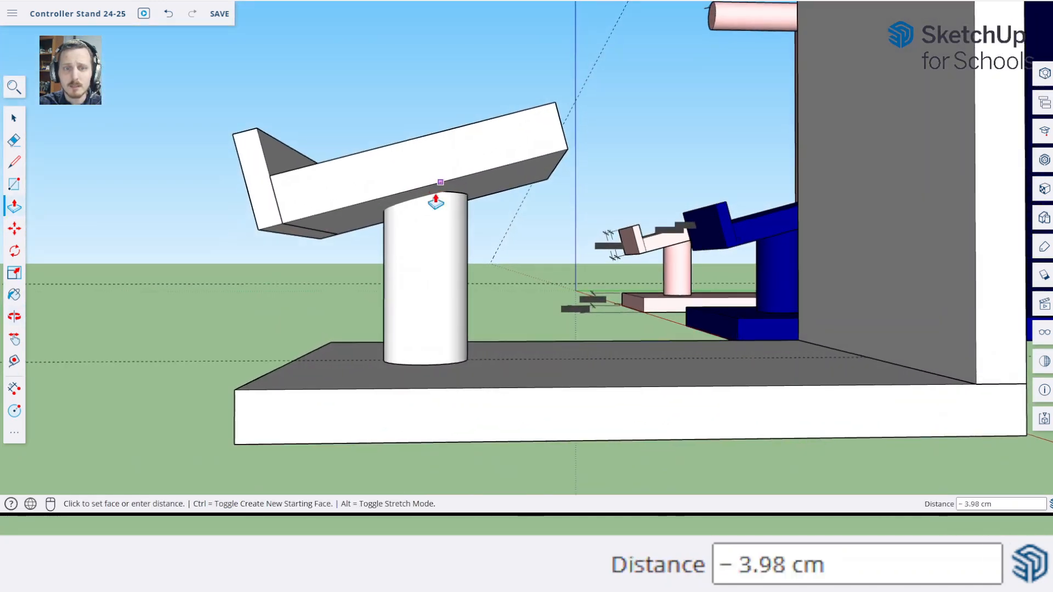
pyautogui.click(459, 165)
pyautogui.moveTo(459, 165); pyautogui.dragTo(459, 267, button='middle')
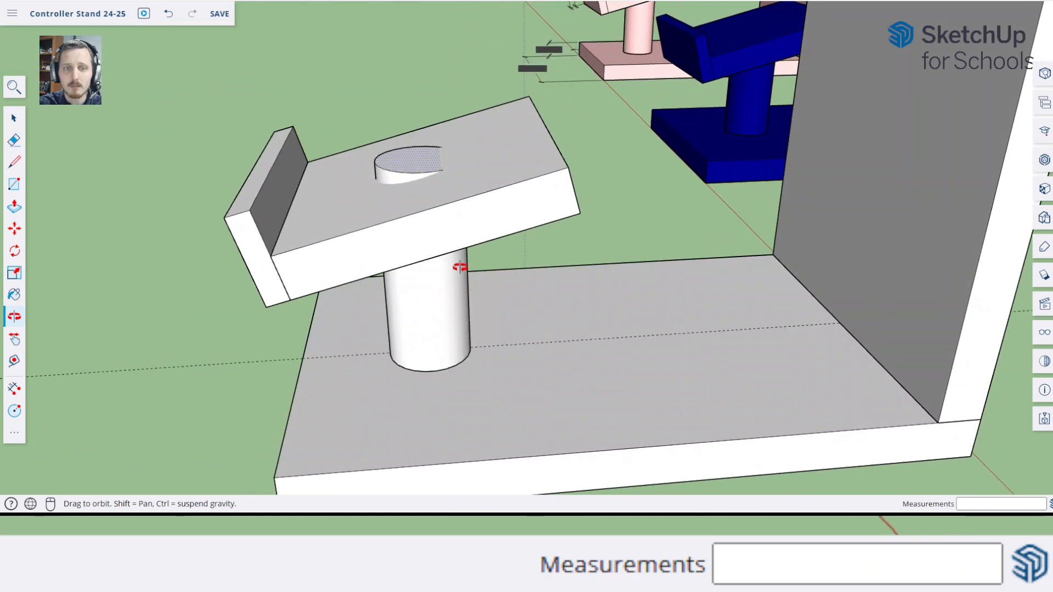
pyautogui.moveTo(430, 173); pyautogui.dragTo(440, 175, button='middle')
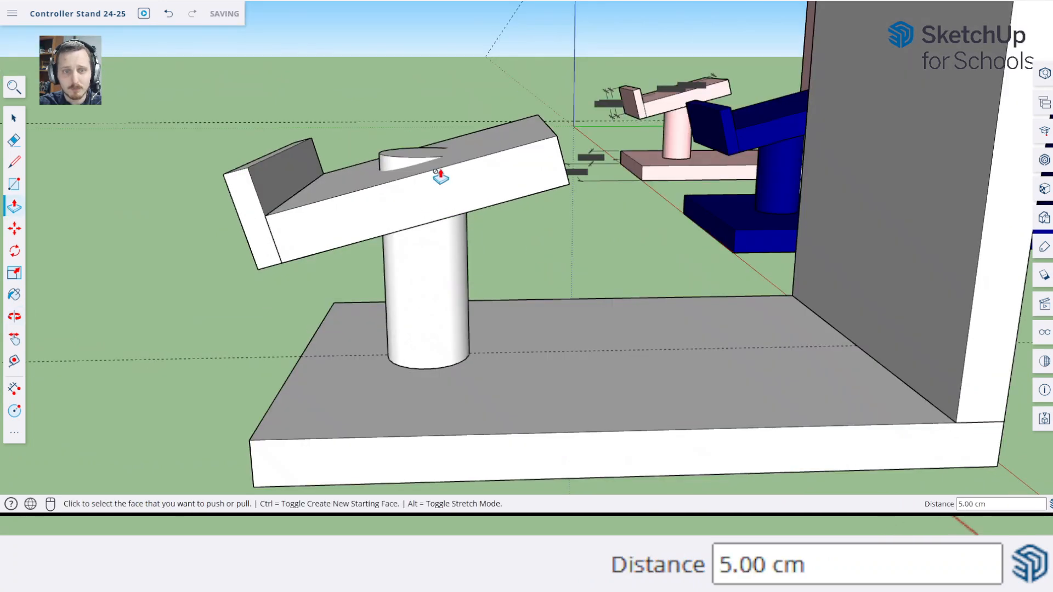
# Push the post's top face down about 1 cm and adjust it by 0.5 cm so it ends inside the controller holder
pyautogui.click(422, 161)
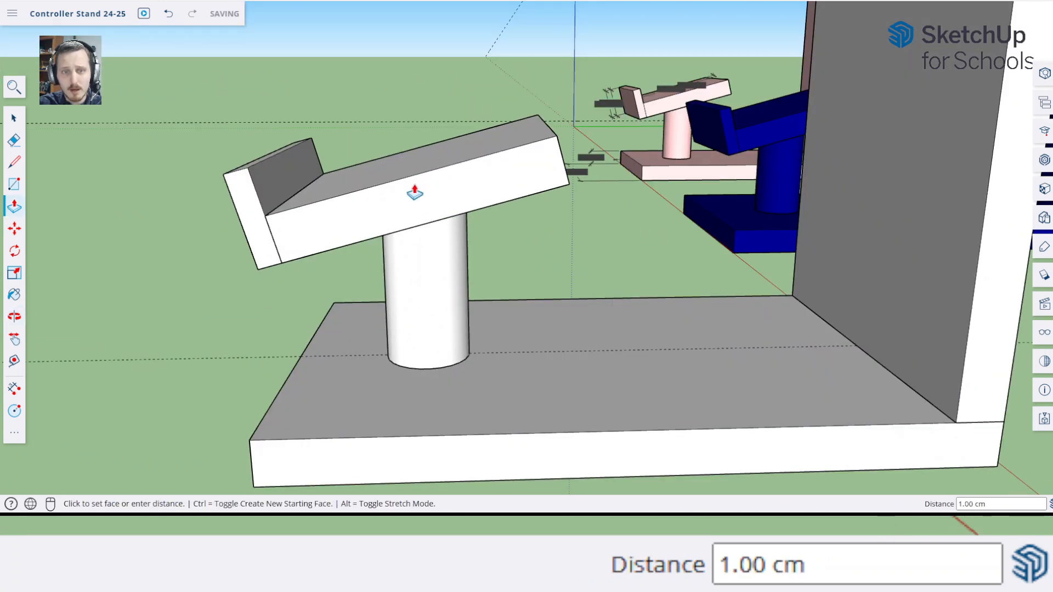
pyautogui.click(414, 188)
pyautogui.moveTo(414, 188)
pyautogui.mouseDown(button='middle')
pyautogui.moveTo(442, 127)
pyautogui.moveTo(369, 200)
pyautogui.moveTo(418, 200)
pyautogui.mouseUp(button='middle')
pyautogui.scroll(3, 449, 204)
pyautogui.click(491, 198)
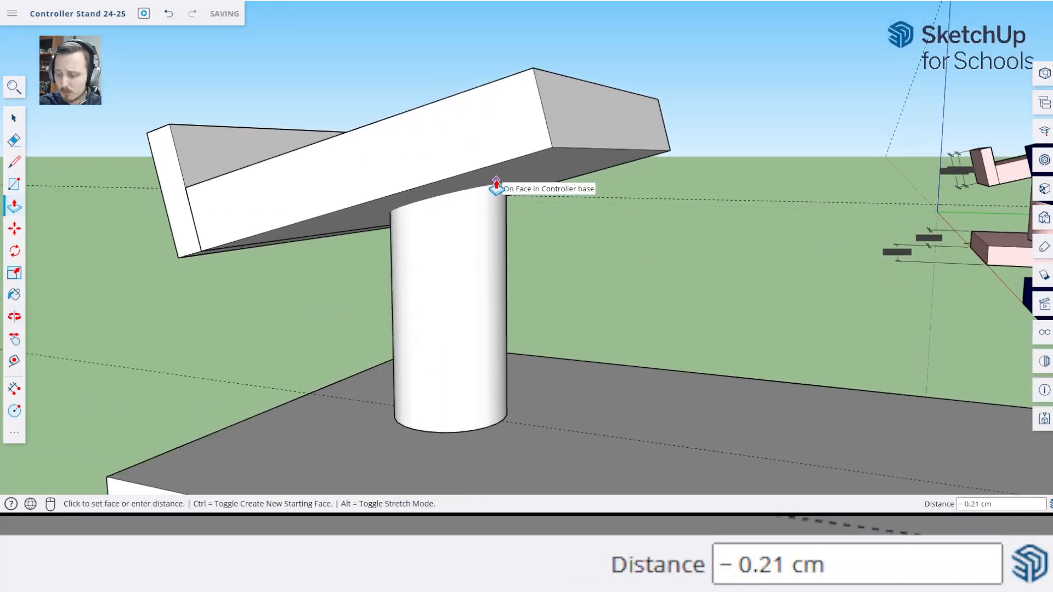
pyautogui.write('0.5')
pyautogui.press('Return')
pyautogui.moveTo(485, 183); pyautogui.dragTo(539, 176, button='middle')
pyautogui.press('space')
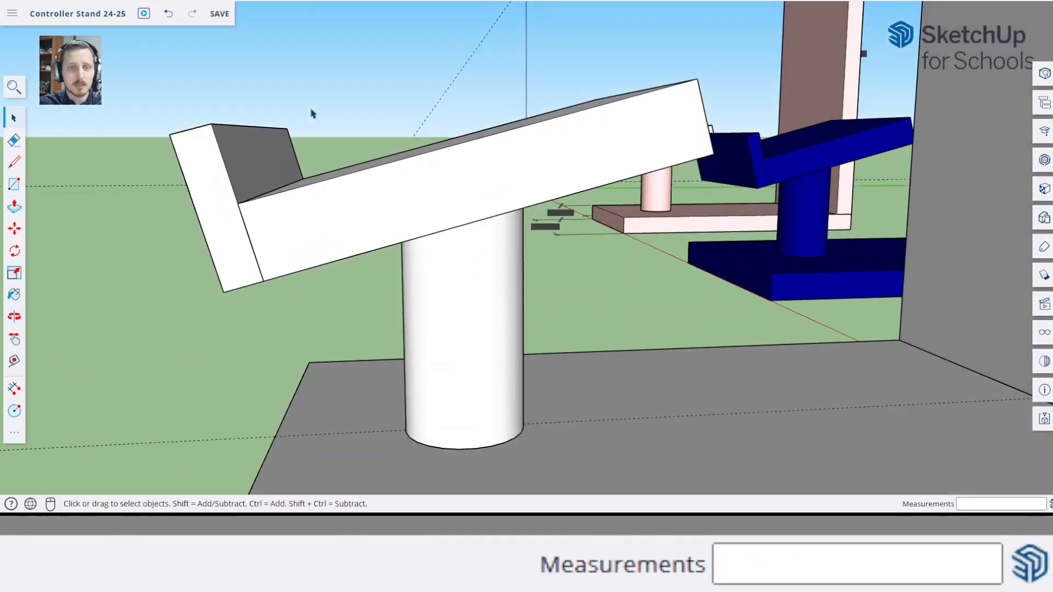
# Turn on X-ray view, check how the post's top sits inside the controller holder, and turn X-ray off again
pyautogui.hotkey('alt', 'x')
pyautogui.moveTo(367, 124); pyautogui.dragTo(362, 165, button='middle')
pyautogui.moveTo(322, 118)
pyautogui.mouseDown(button='middle')
pyautogui.moveTo(329, 106)
pyautogui.moveTo(329, 116)
pyautogui.mouseUp(button='middle')
pyautogui.scroll(3, 367, 138)
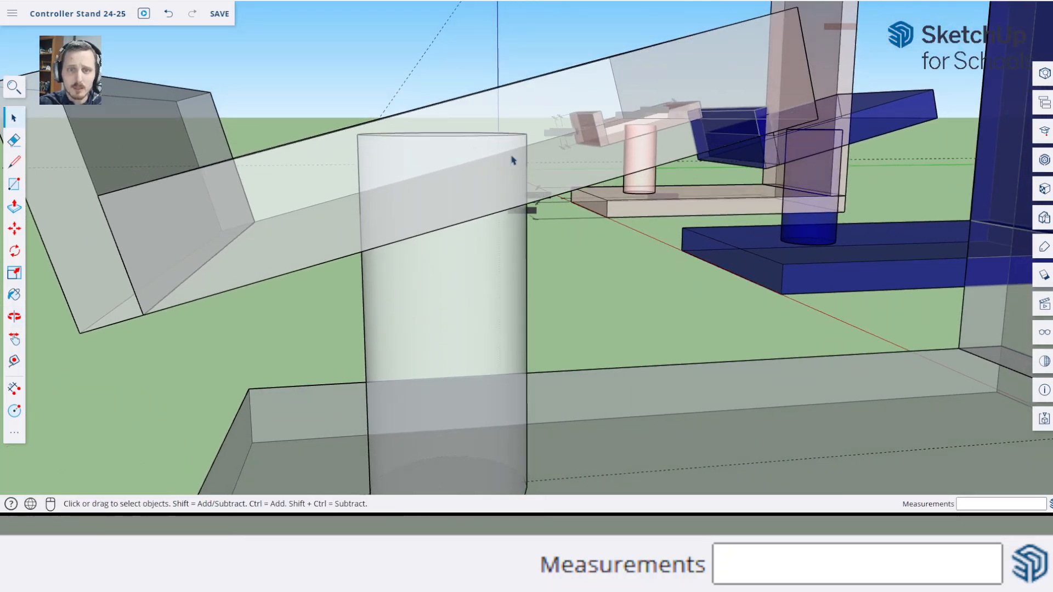
pyautogui.moveTo(437, 172); pyautogui.dragTo(357, 163, button='middle')
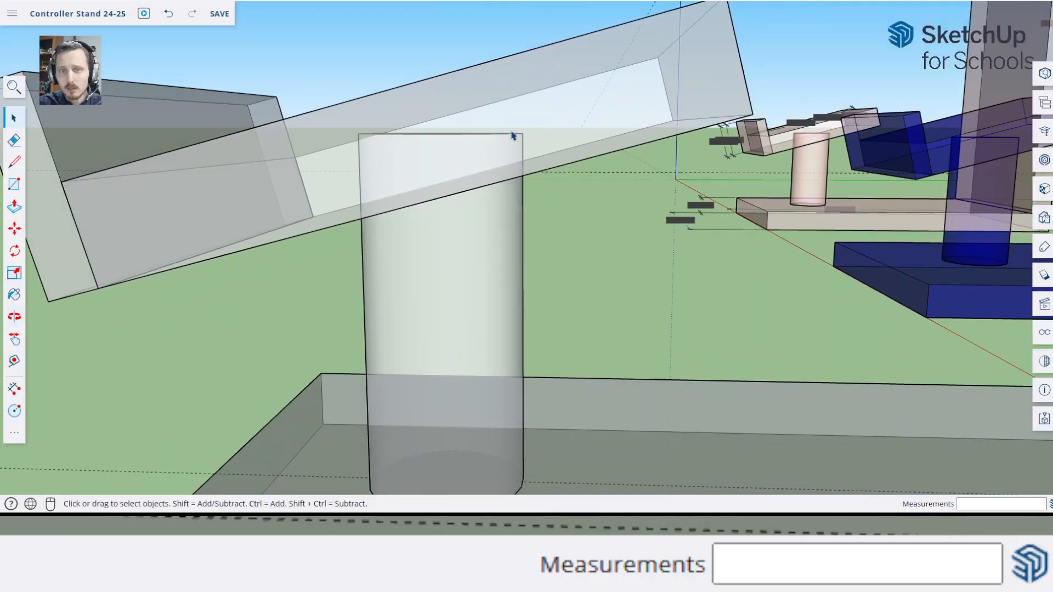
pyautogui.moveTo(512, 136); pyautogui.dragTo(582, 49, button='middle')
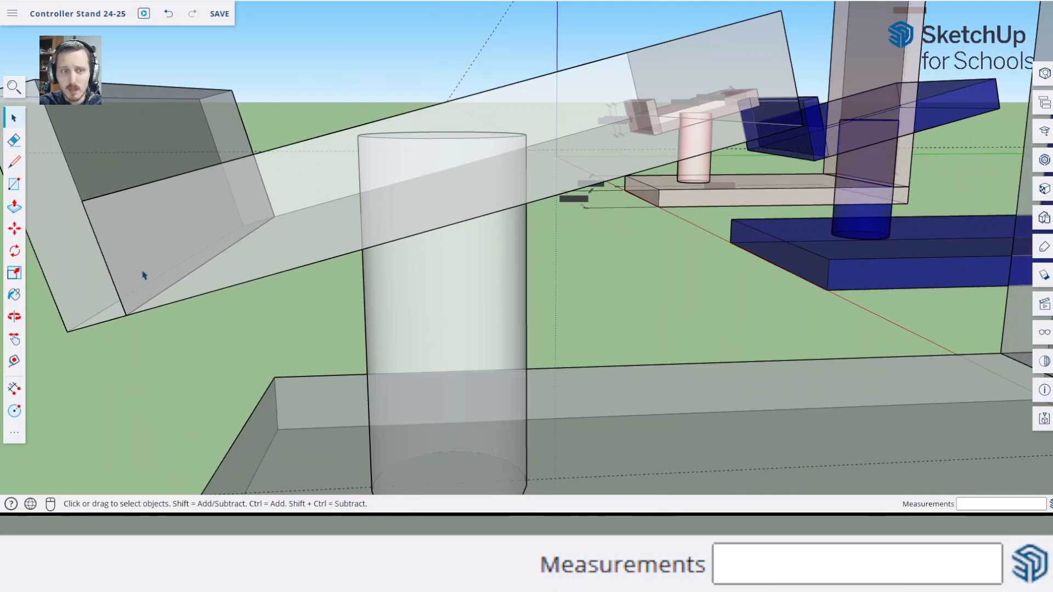
pyautogui.scroll(-5, 159, 83)
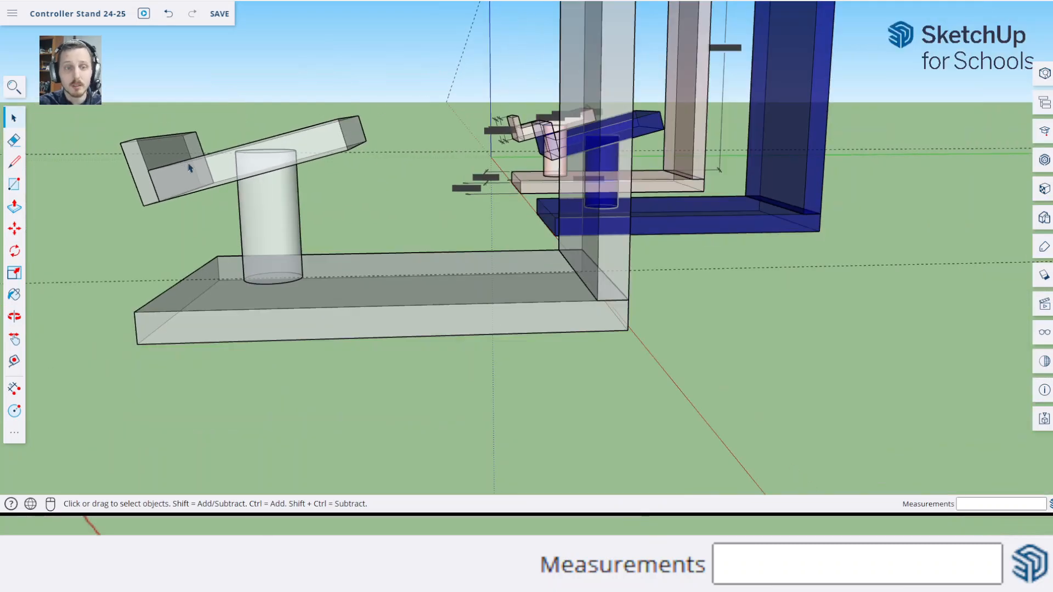
pyautogui.moveTo(247, 165); pyautogui.dragTo(301, 159, button='middle')
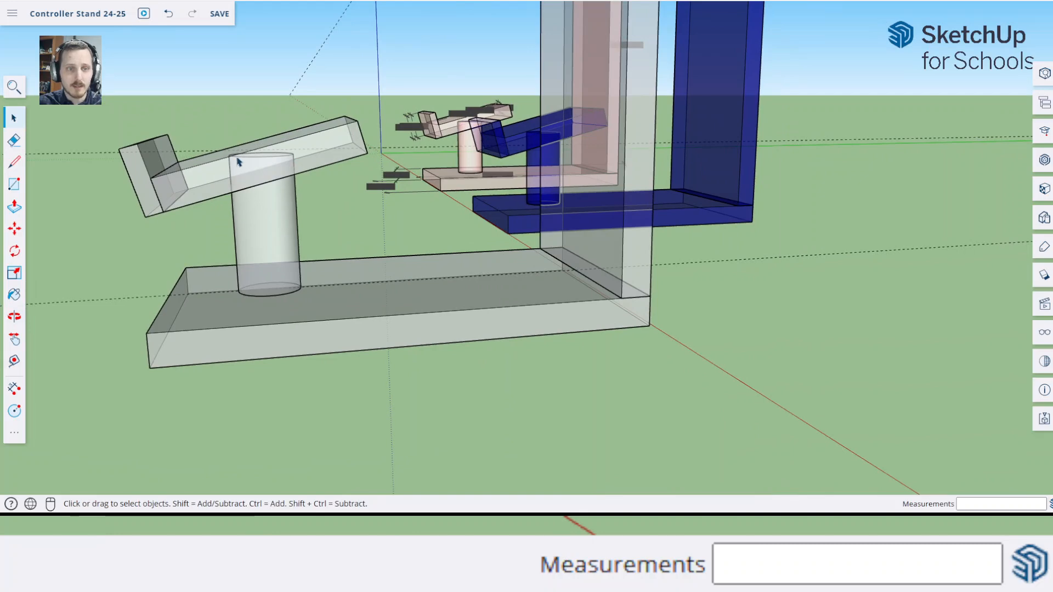
pyautogui.press('x')
# Compare the new stand with the two reference stands, looking at their headphone holders near the top of the back panels
pyautogui.moveTo(192, 196); pyautogui.dragTo(646, 311, button='middle')
pyautogui.scroll(-5, 642, 274)
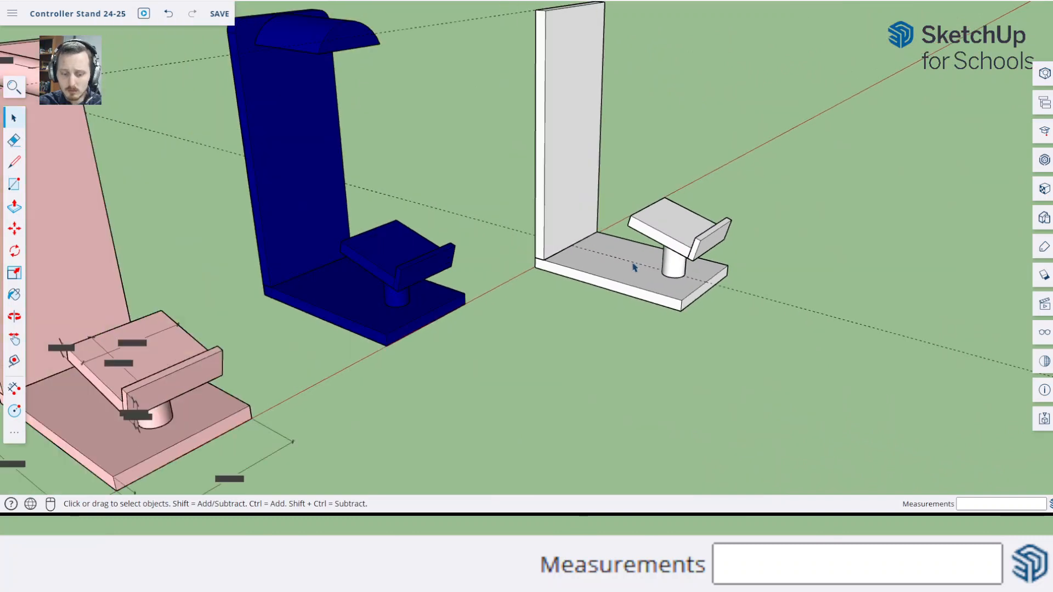
pyautogui.keyDown('shift'); pyautogui.moveTo(630, 263); pyautogui.dragTo(504, 290, button='middle'); pyautogui.keyUp('shift')
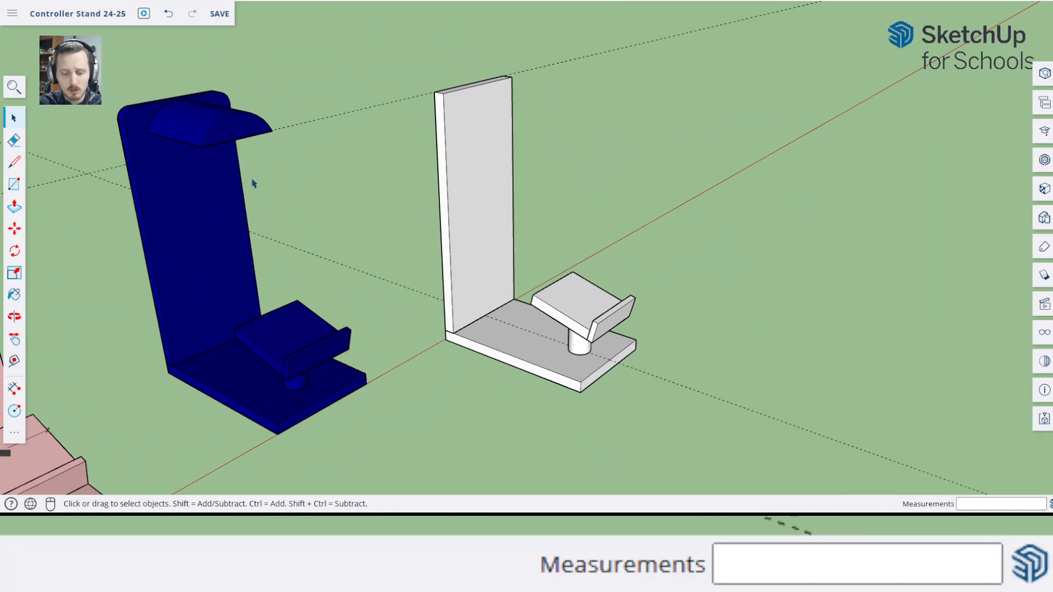
pyautogui.keyDown('shift'); pyautogui.moveTo(252, 183); pyautogui.dragTo(521, 140, button='middle'); pyautogui.keyUp('shift')
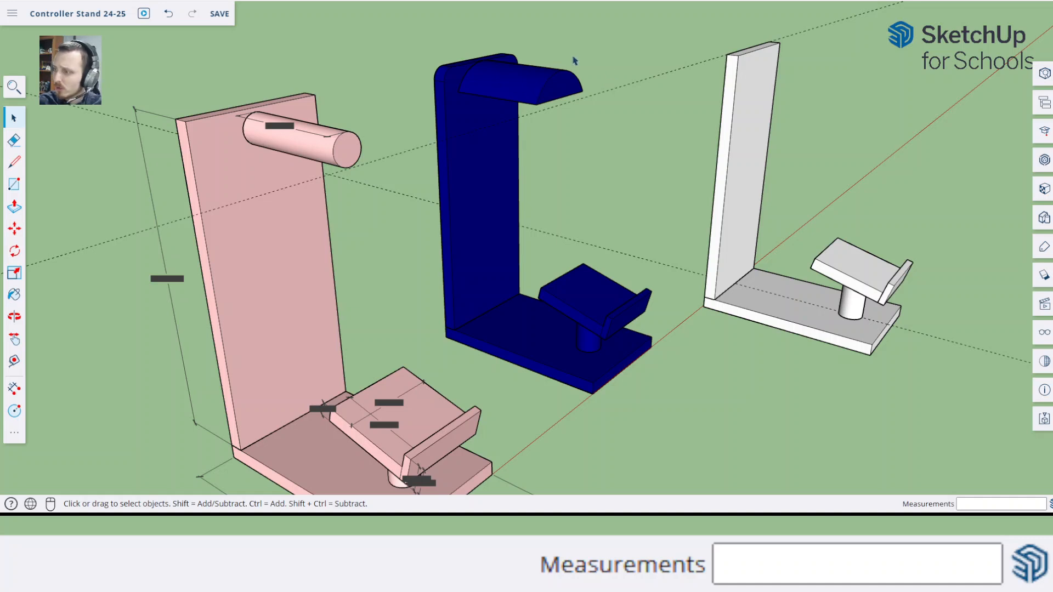
# Place a vertical guide line down the middle of the upright back panel's face, 4.5 cm from its side edge
pyautogui.press('o')
pyautogui.moveTo(870, 160); pyautogui.dragTo(447, 141)
pyautogui.press('h')
pyautogui.scroll(9, 475, 109)
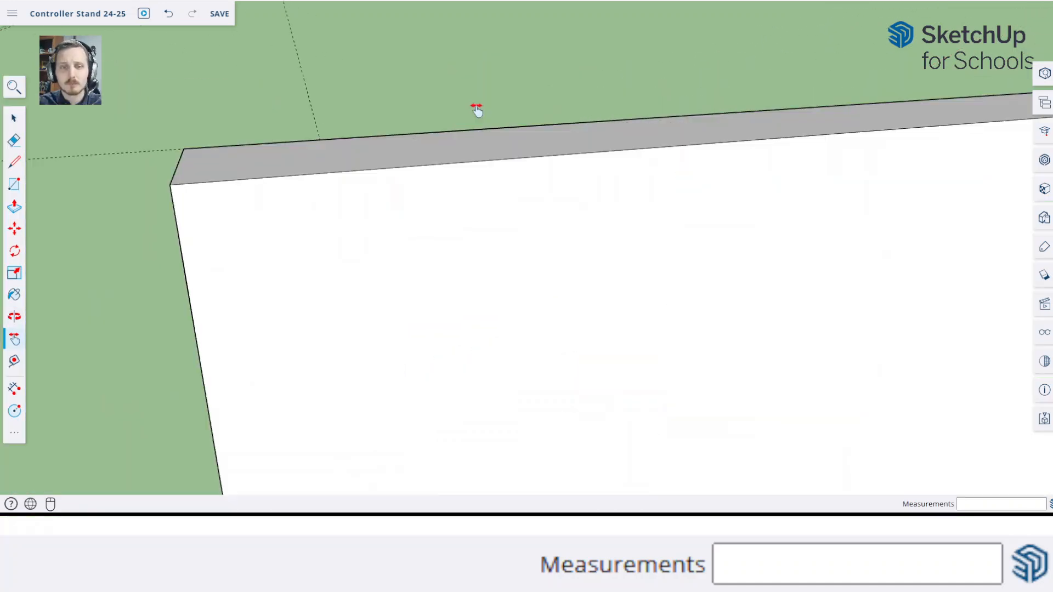
pyautogui.scroll(-1, 606, 176)
pyautogui.moveTo(717, 232); pyautogui.dragTo(562, 172)
pyautogui.scroll(-2, 576, 172)
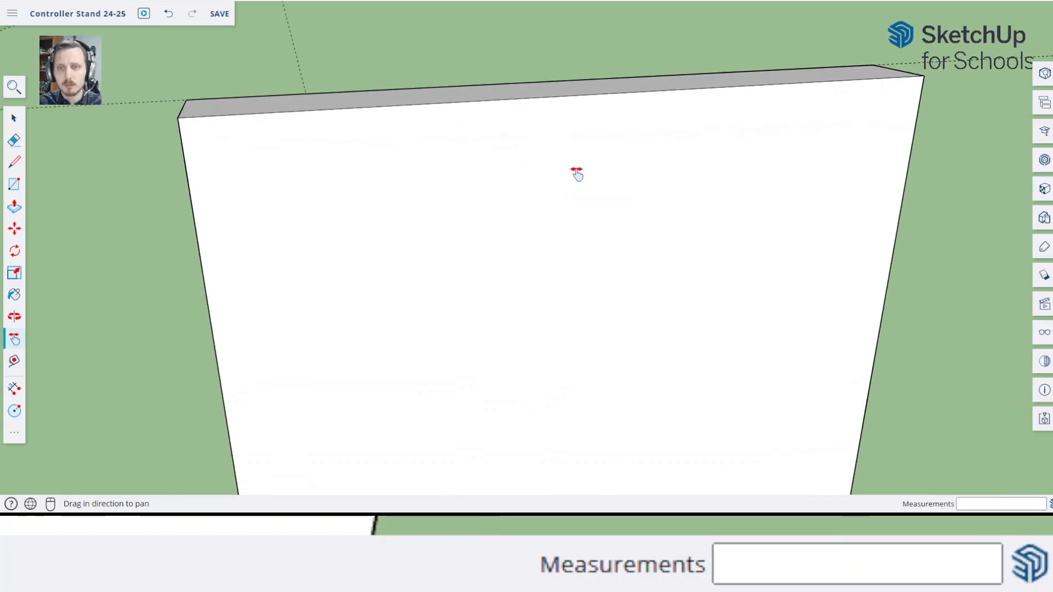
pyautogui.press('space')
pyautogui.press('t')
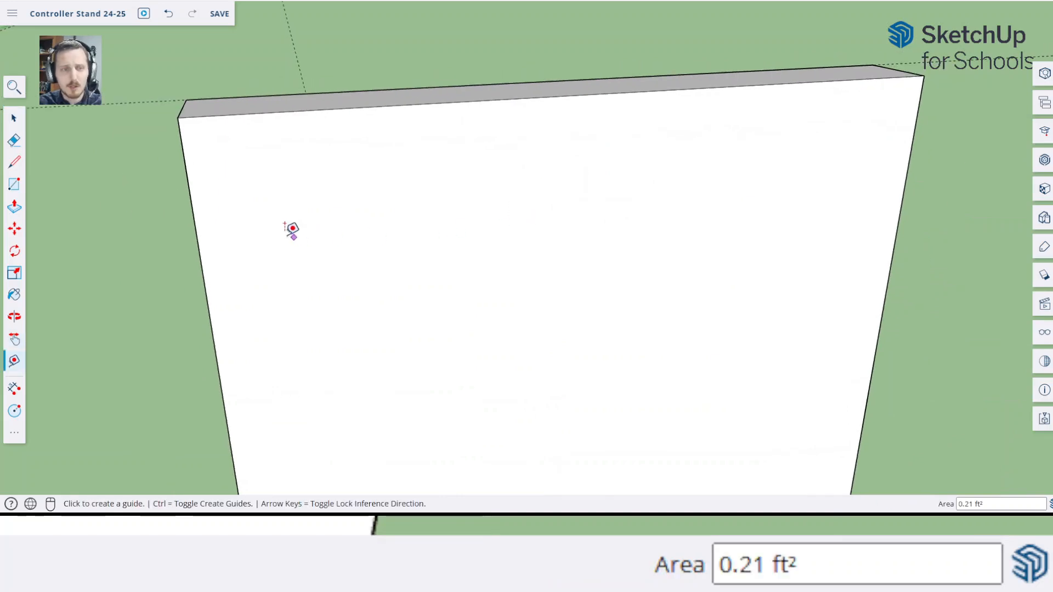
pyautogui.click(196, 233)
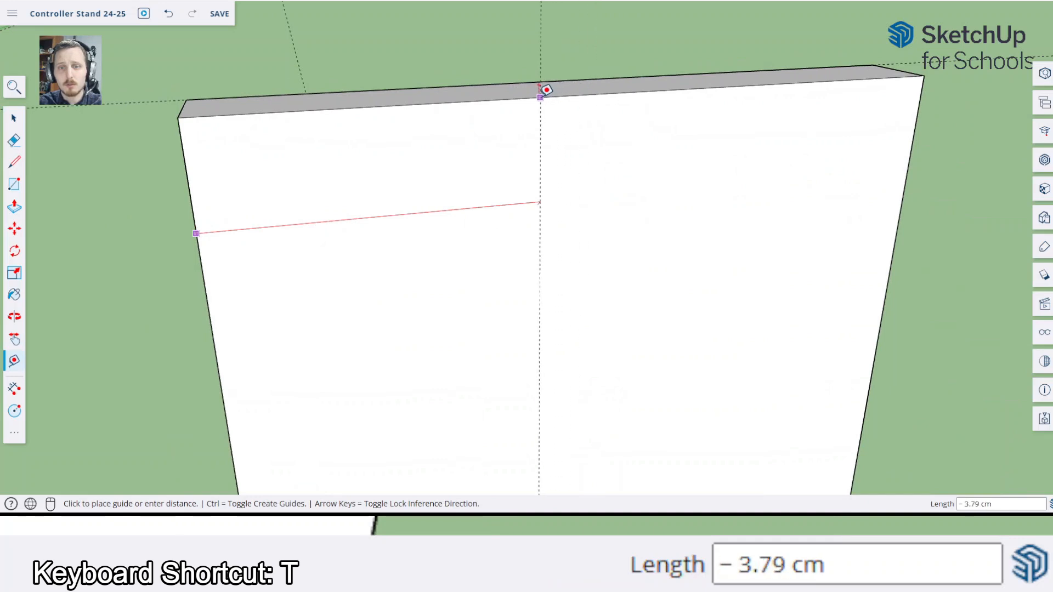
pyautogui.click(600, 92)
pyautogui.moveTo(686, 240); pyautogui.dragTo(647, 192, button='middle')
pyautogui.scroll(-6, 656, 216)
pyautogui.moveTo(652, 291); pyautogui.dragTo(678, 276, button='middle')
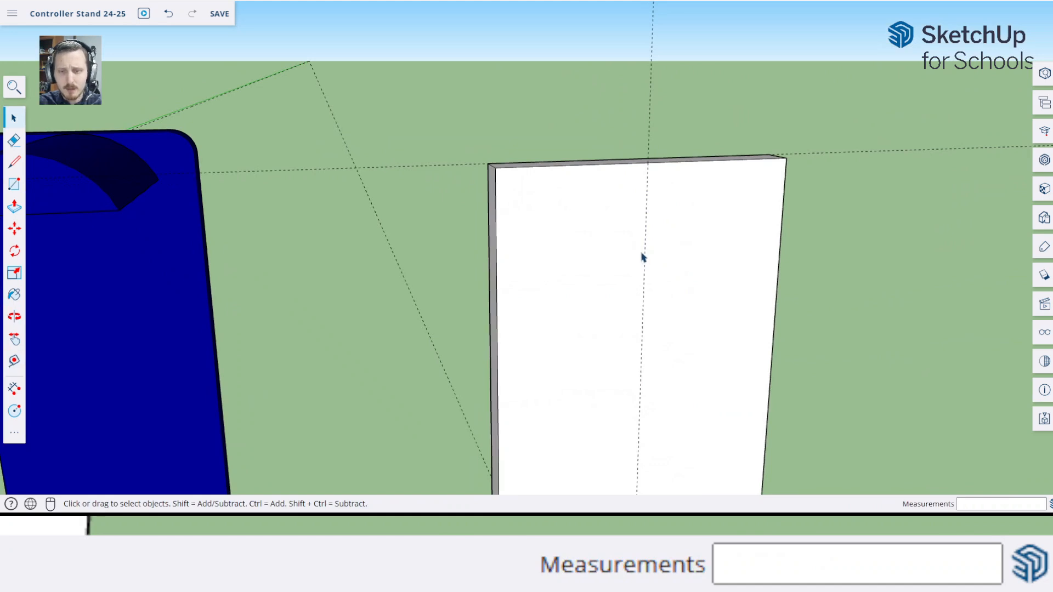
# Draw a 1 cm radius circle centred on the vertical guide near the top of the back panel's face
pyautogui.press('c')
pyautogui.scroll(-4, 181, 301)
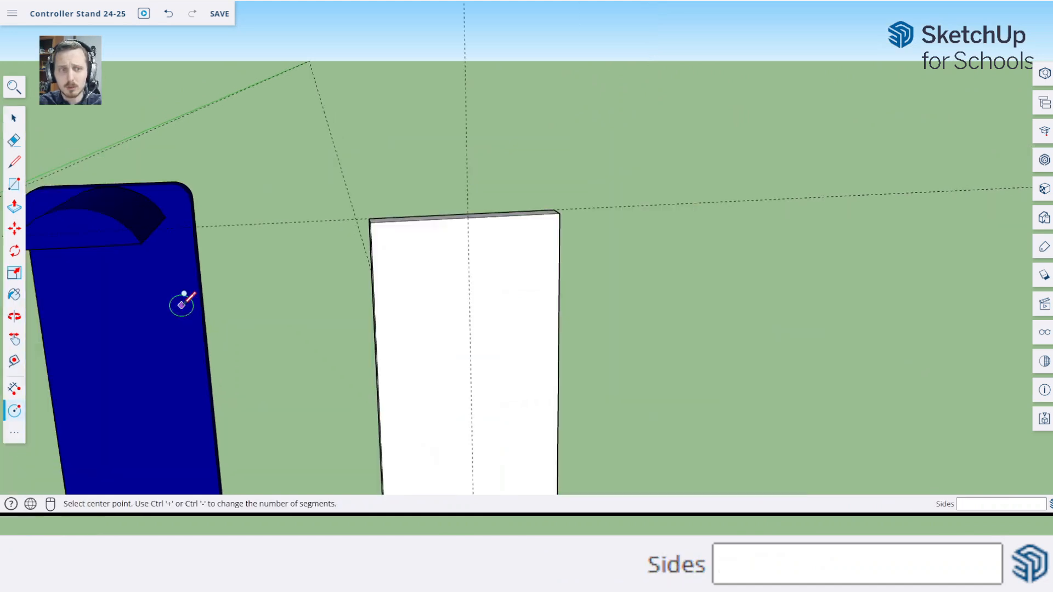
pyautogui.keyDown('shift'); pyautogui.moveTo(214, 313); pyautogui.dragTo(318, 252, button='middle'); pyautogui.keyUp('shift')
pyautogui.press('space')
pyautogui.press('c')
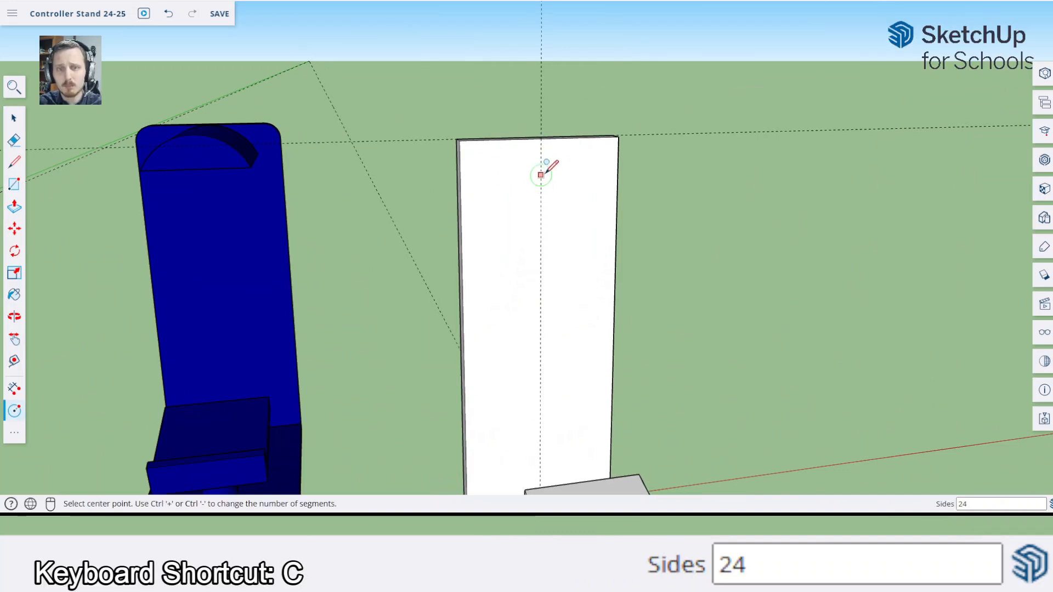
pyautogui.click(540, 177)
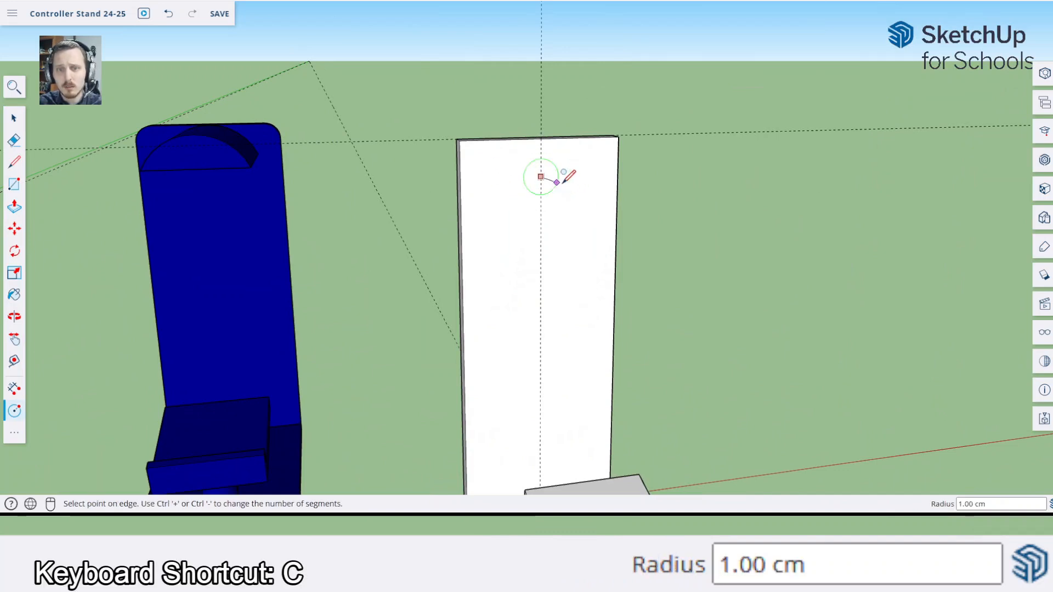
pyautogui.write('1')
pyautogui.press('Return')
pyautogui.press('space')
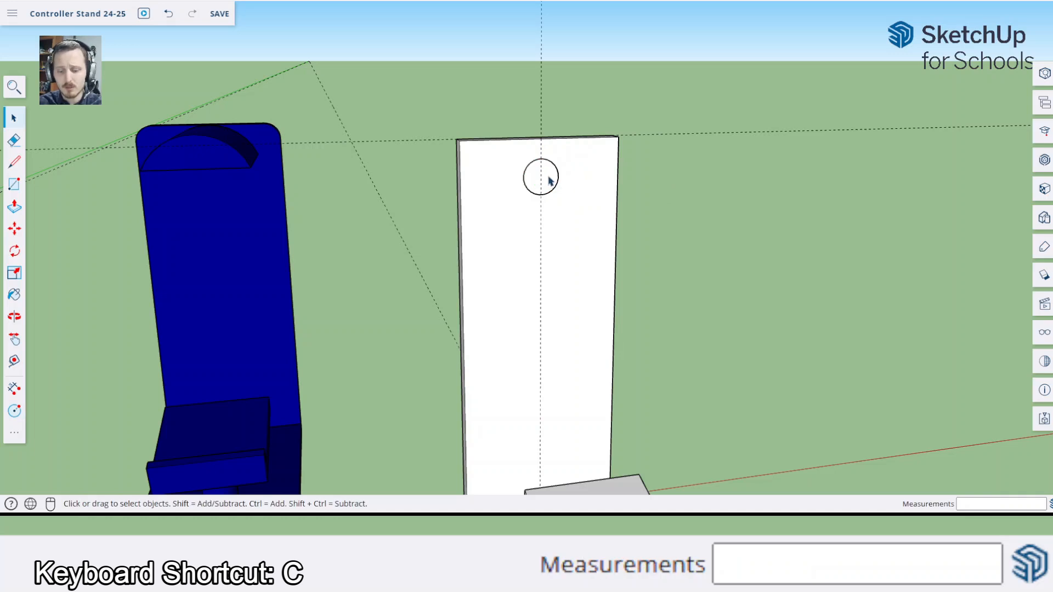
# Pull the circle out about 7.7 cm into a peg, ending level with the controller holder's corner nearest the back panel
pyautogui.press('p')
pyautogui.click(540, 187)
pyautogui.moveTo(588, 223); pyautogui.dragTo(806, 247, button='middle')
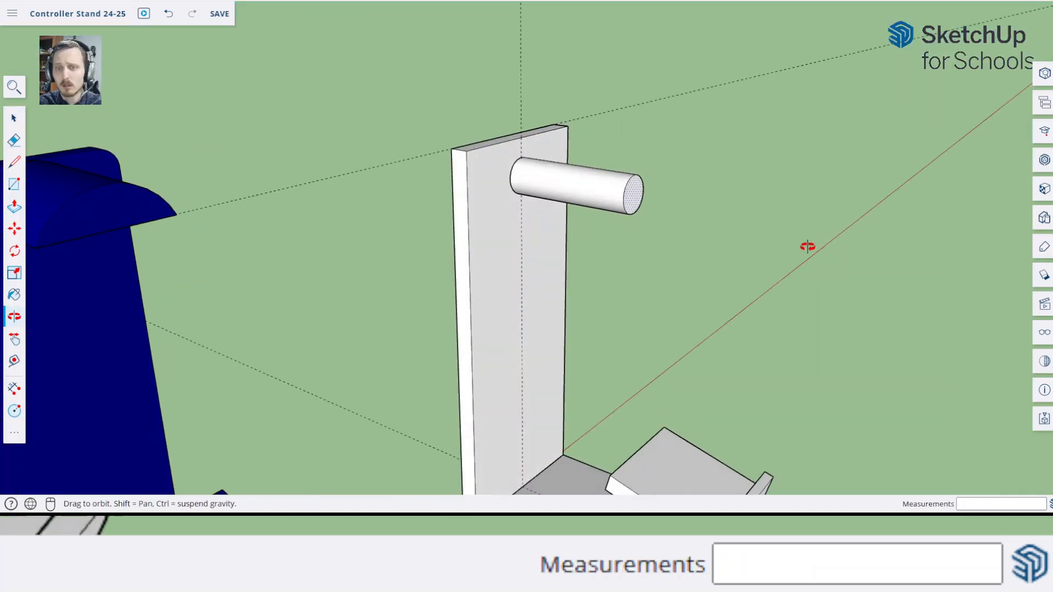
pyautogui.scroll(-5, 658, 228)
pyautogui.moveTo(659, 228); pyautogui.dragTo(771, 256, button='middle')
pyautogui.scroll(5, 634, 301)
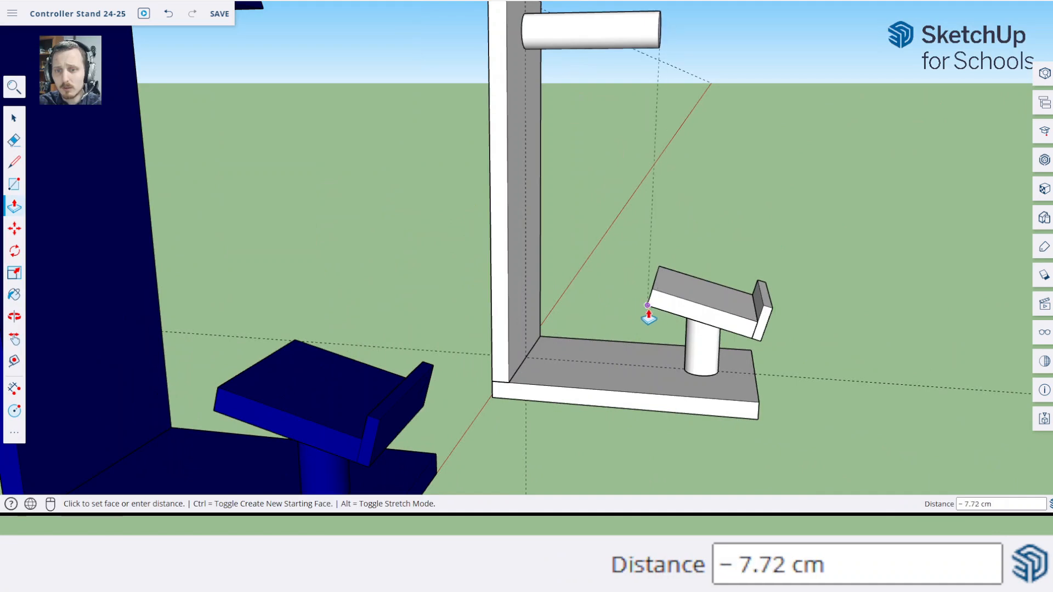
pyautogui.click(649, 317)
# Adjust the peg's length by snapping its end face to the controller holder's lower corner nearest the back panel
pyautogui.moveTo(812, 185); pyautogui.dragTo(564, 203, button='middle')
pyautogui.press('space')
pyautogui.press('p')
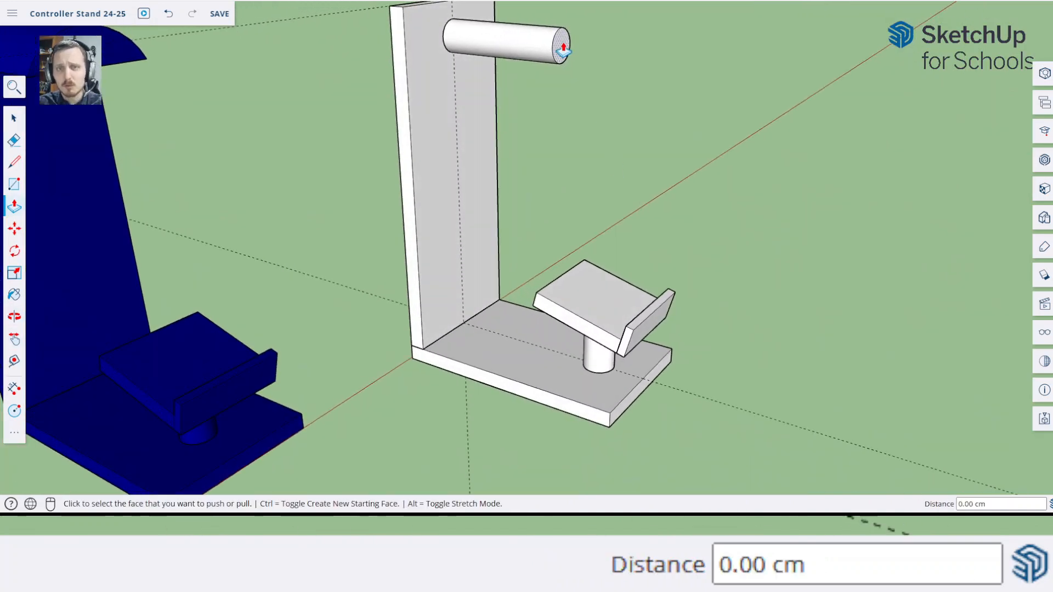
pyautogui.click(561, 43)
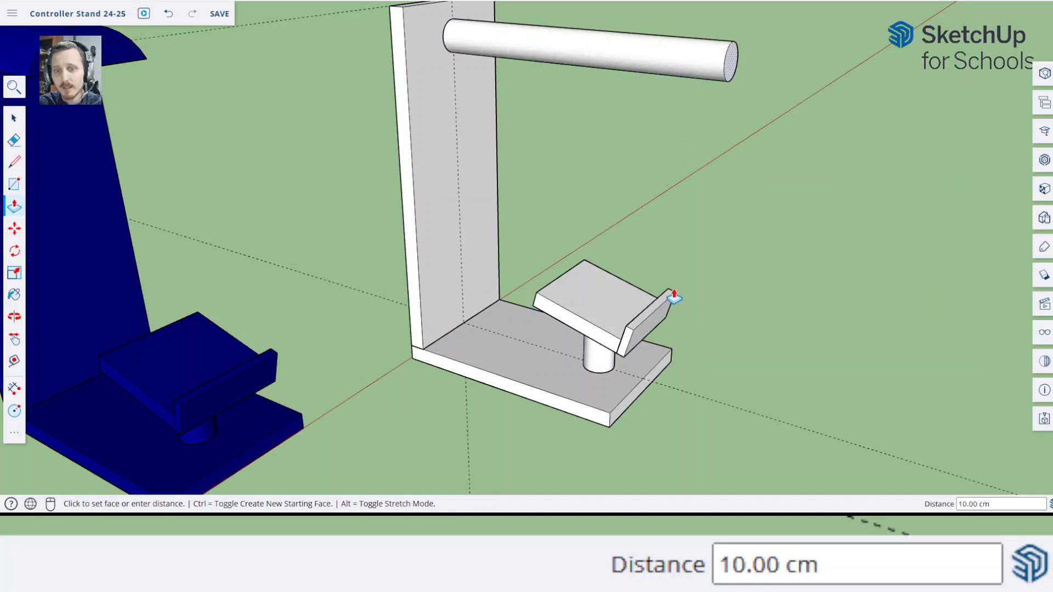
pyautogui.click(483, 299)
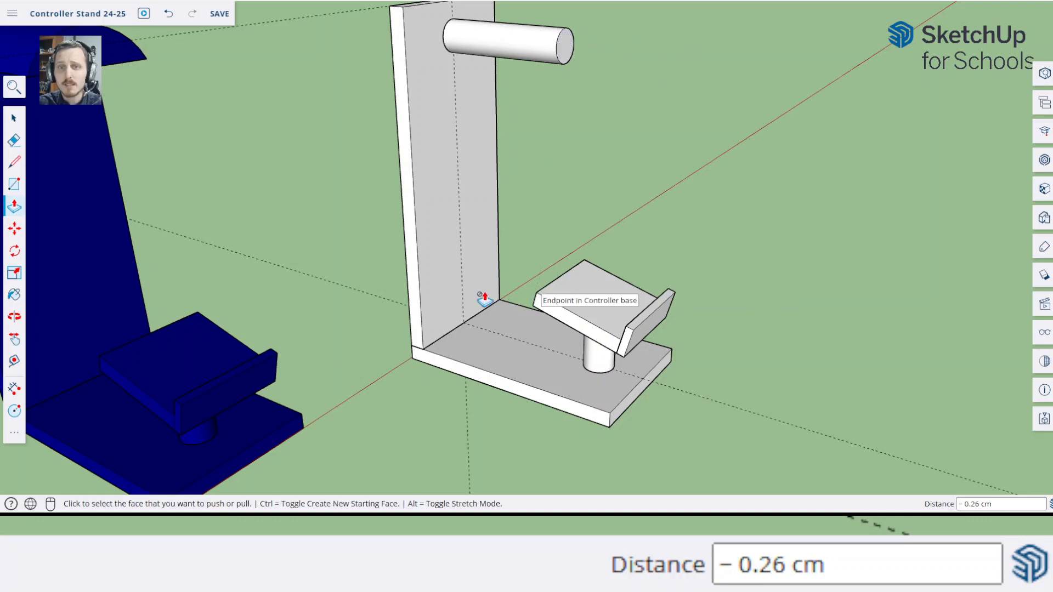
pyautogui.moveTo(483, 299); pyautogui.dragTo(667, 271, button='middle')
pyautogui.moveTo(537, 49); pyautogui.dragTo(536, 78, button='middle')
pyautogui.click(547, 50)
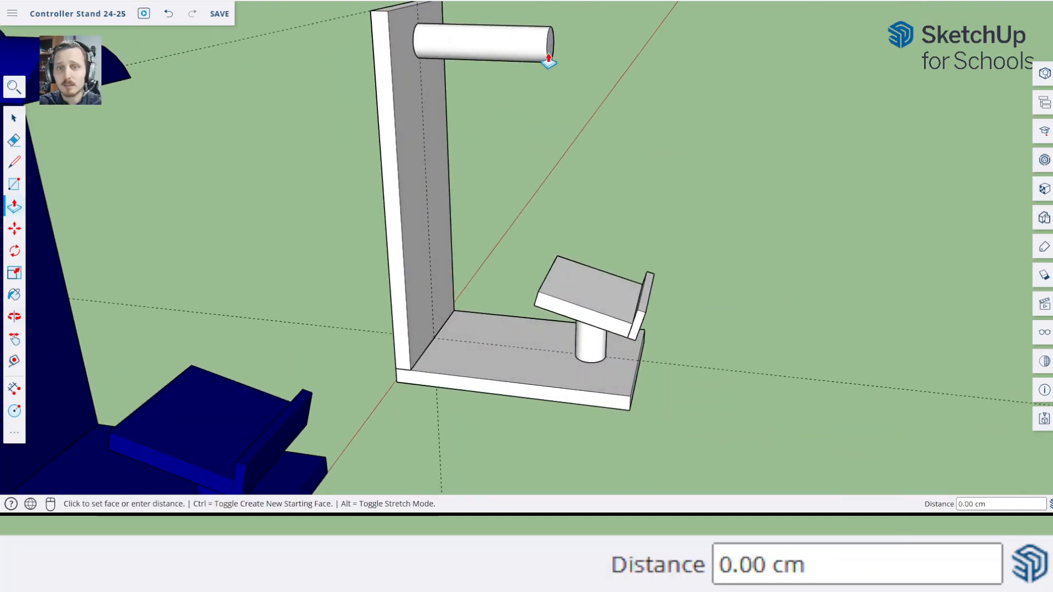
pyautogui.click(533, 306)
pyautogui.press('space')
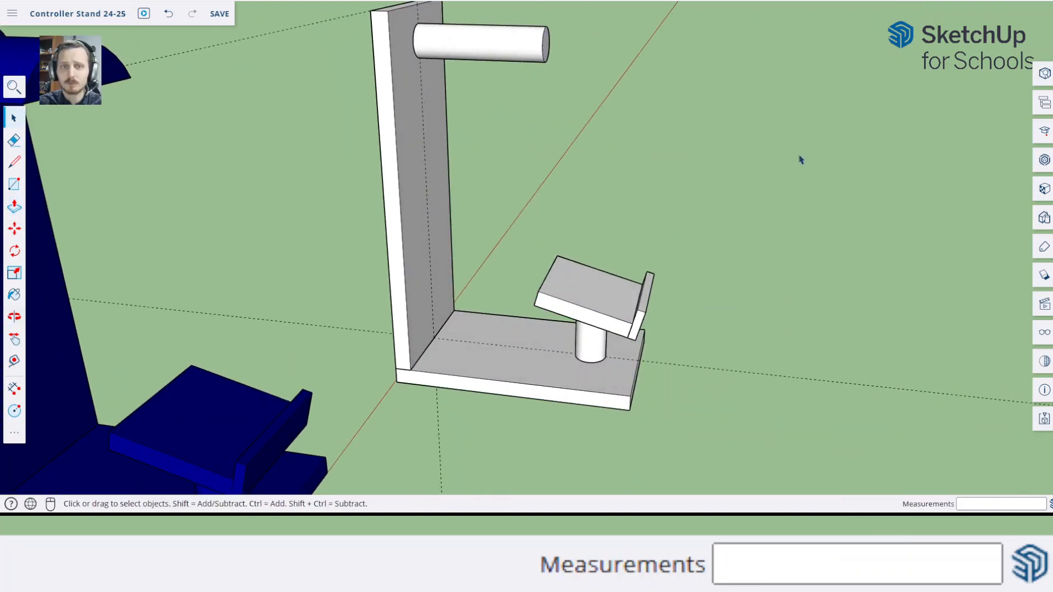
# Select the whole peg and make it a component named "Peg holder"
pyautogui.moveTo(800, 156); pyautogui.dragTo(297, 110, button='middle')
pyautogui.moveTo(515, 104); pyautogui.dragTo(384, 140, button='middle')
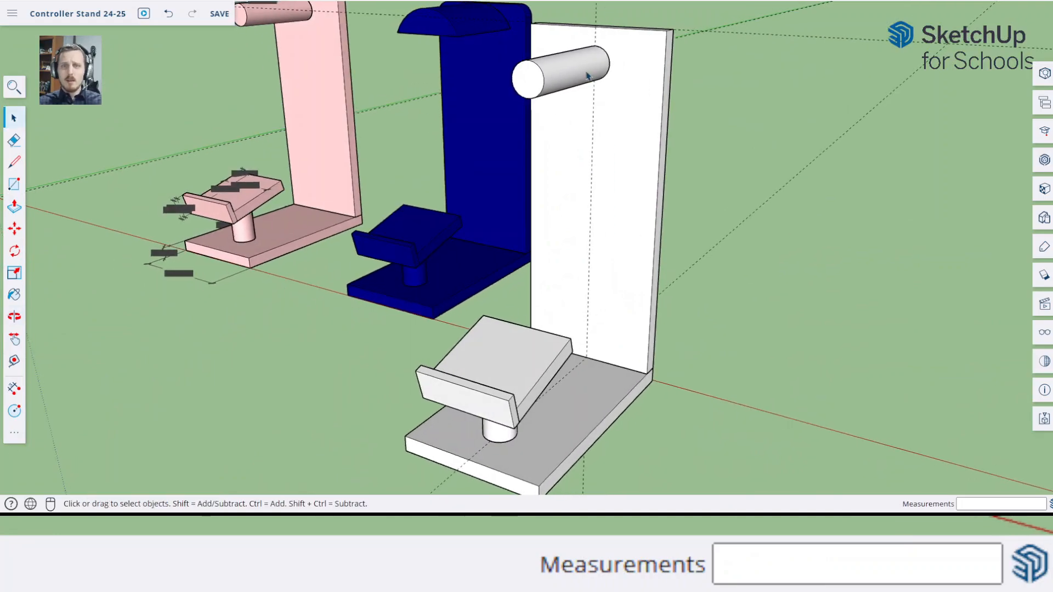
pyautogui.click(588, 75)
pyautogui.press('g')
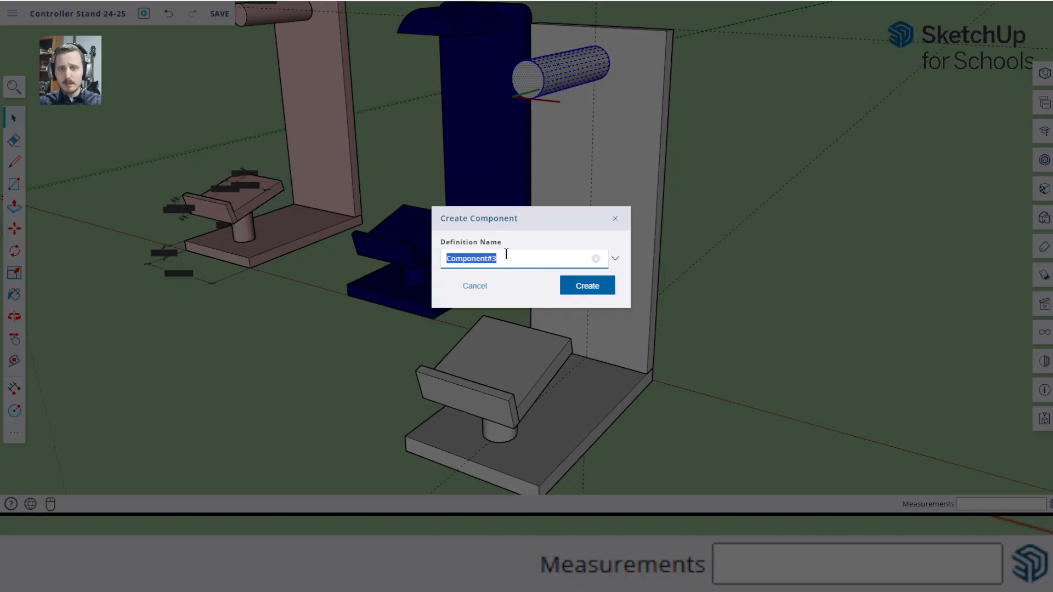
pyautogui.write('Peg')
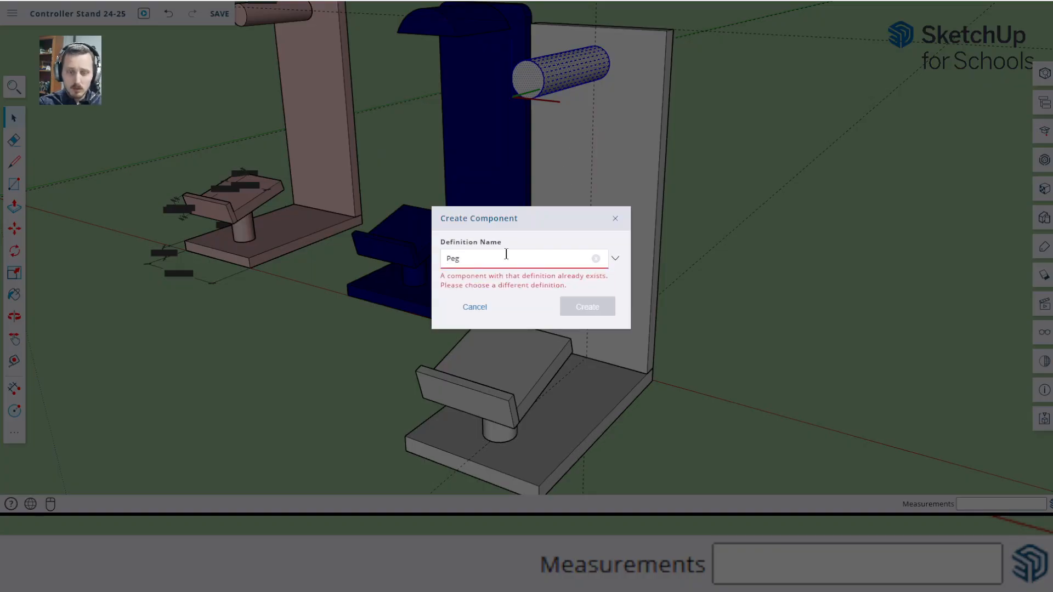
pyautogui.write(' holder')
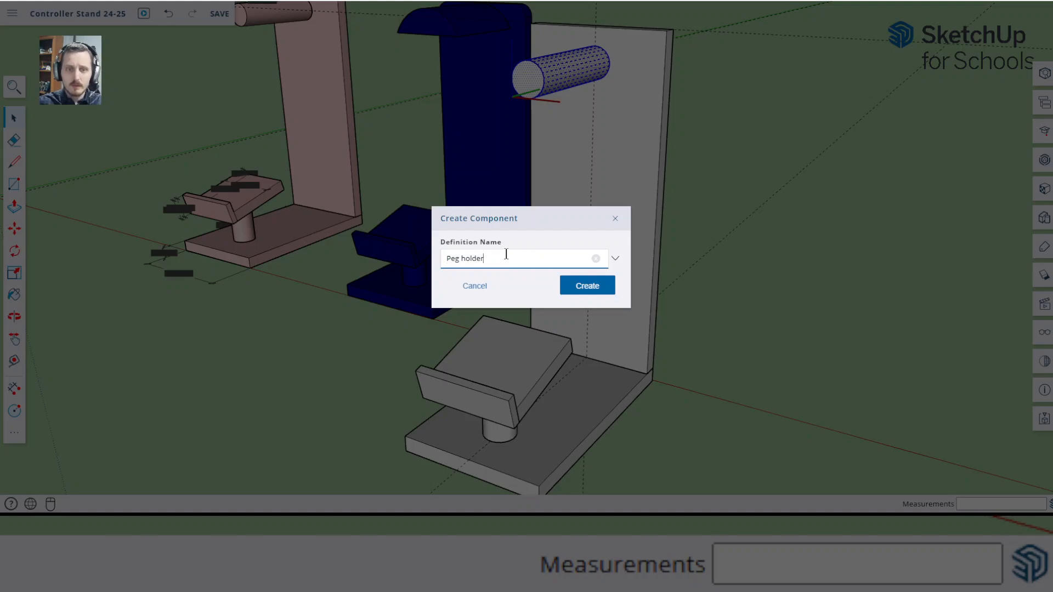
pyautogui.click(604, 293)
# Move the peg component straight down along the vertical guide, gripping it where its upper edge meets the back panel
pyautogui.moveTo(520, 286); pyautogui.dragTo(574, 226, button='middle')
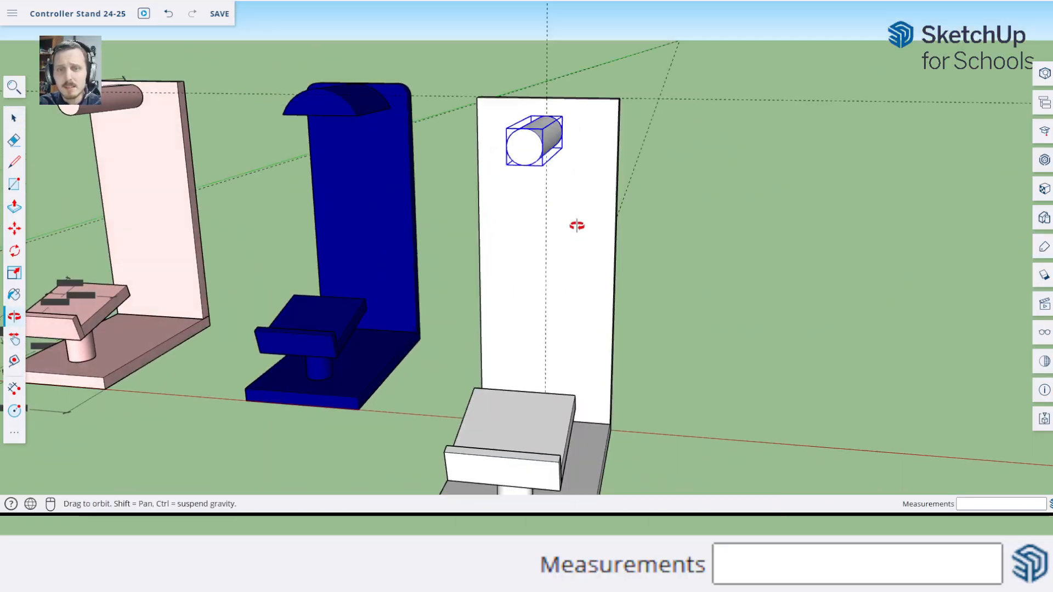
pyautogui.scroll(3, 546, 106)
pyautogui.moveTo(520, 116); pyautogui.dragTo(595, 131, button='middle')
pyautogui.press('m')
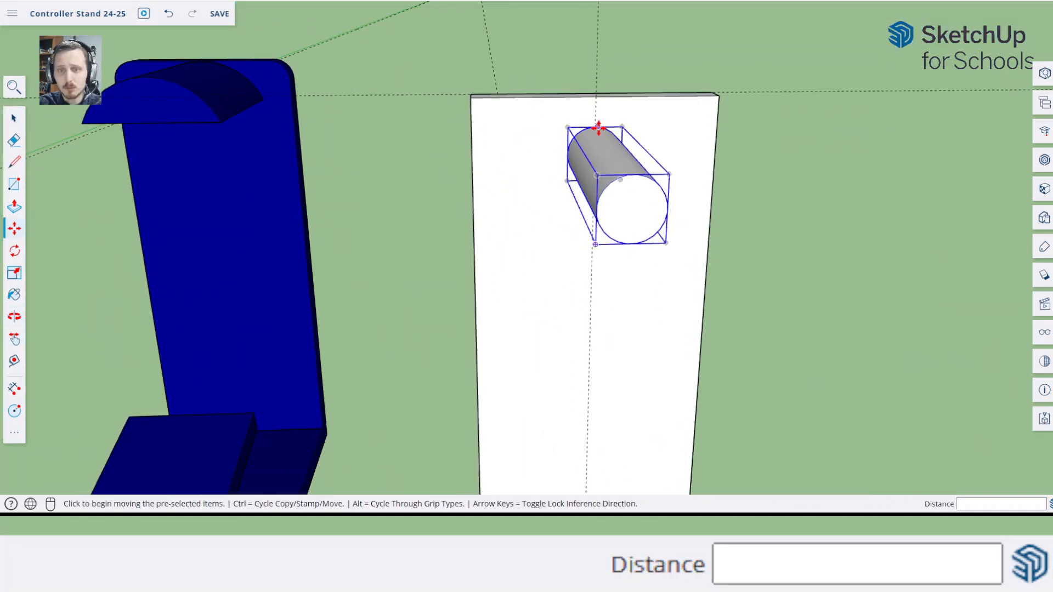
pyautogui.scroll(4, 595, 128)
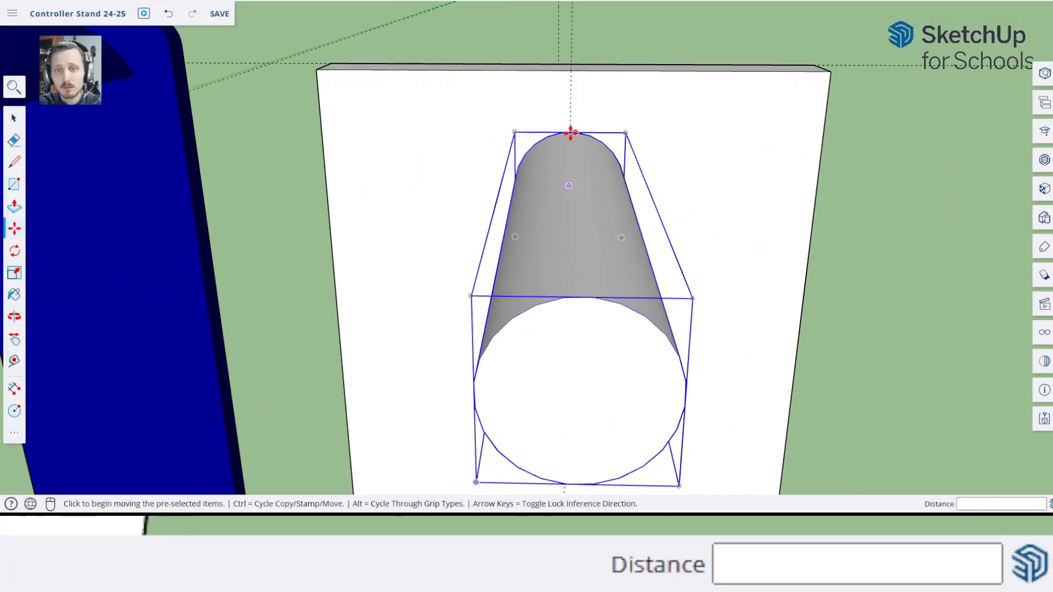
pyautogui.scroll(2, 570, 132)
pyautogui.click(571, 135)
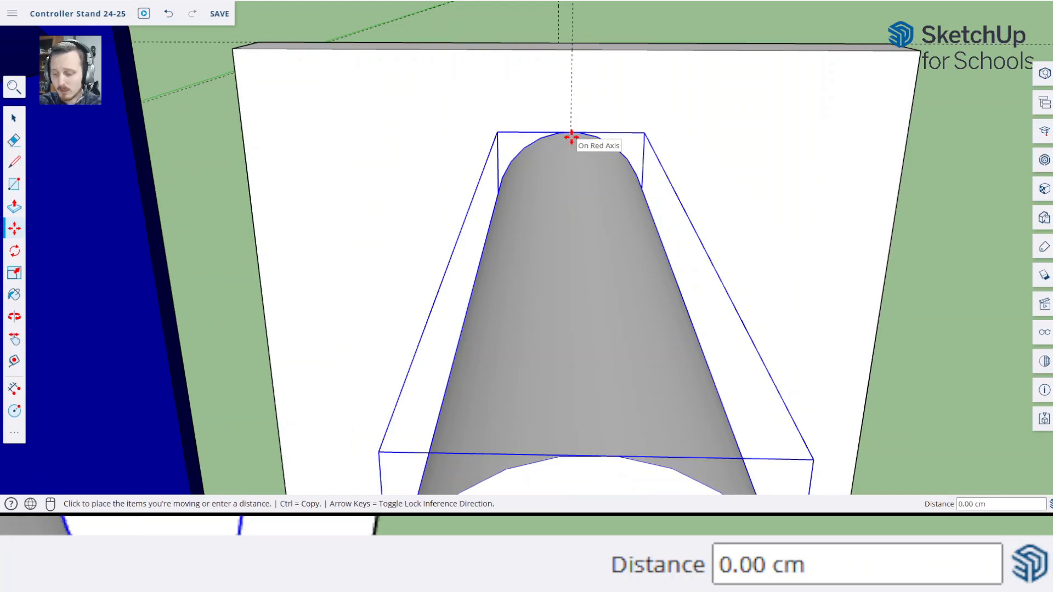
pyautogui.scroll(-3, 571, 134)
pyautogui.moveTo(576, 216); pyautogui.dragTo(716, 191, button='middle')
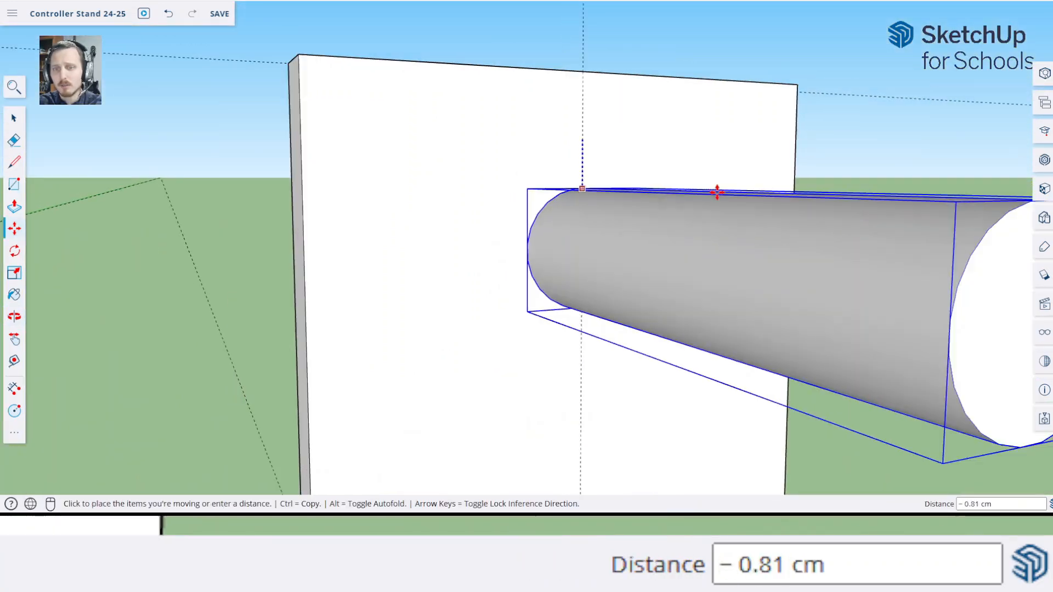
pyautogui.scroll(-5, 729, 246)
pyautogui.moveTo(743, 306); pyautogui.dragTo(893, 336, button='middle')
pyautogui.scroll(-4, 876, 351)
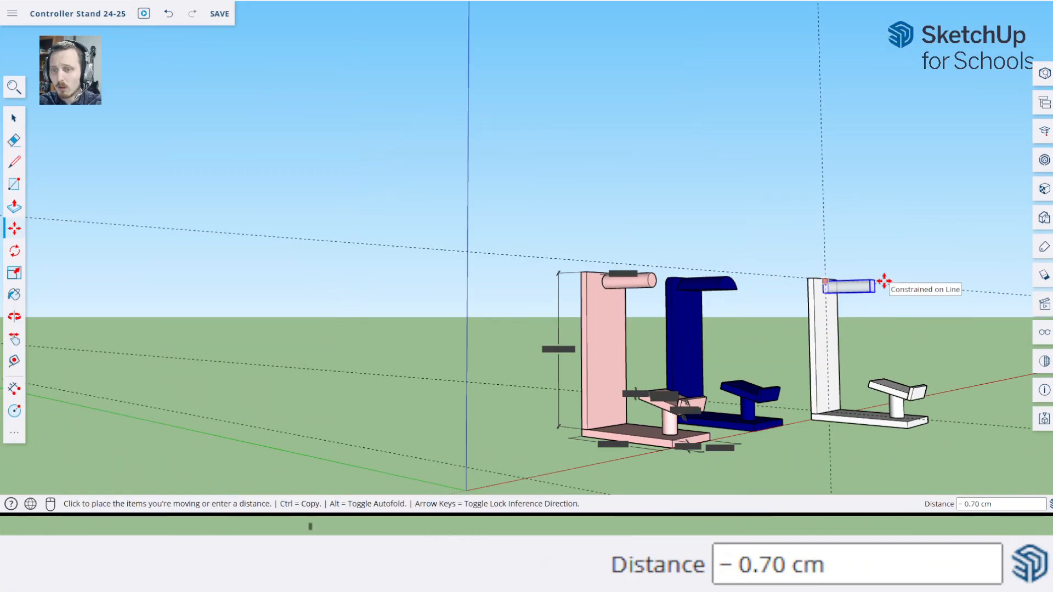
pyautogui.click(883, 317)
pyautogui.moveTo(747, 245); pyautogui.dragTo(770, 335, button='middle')
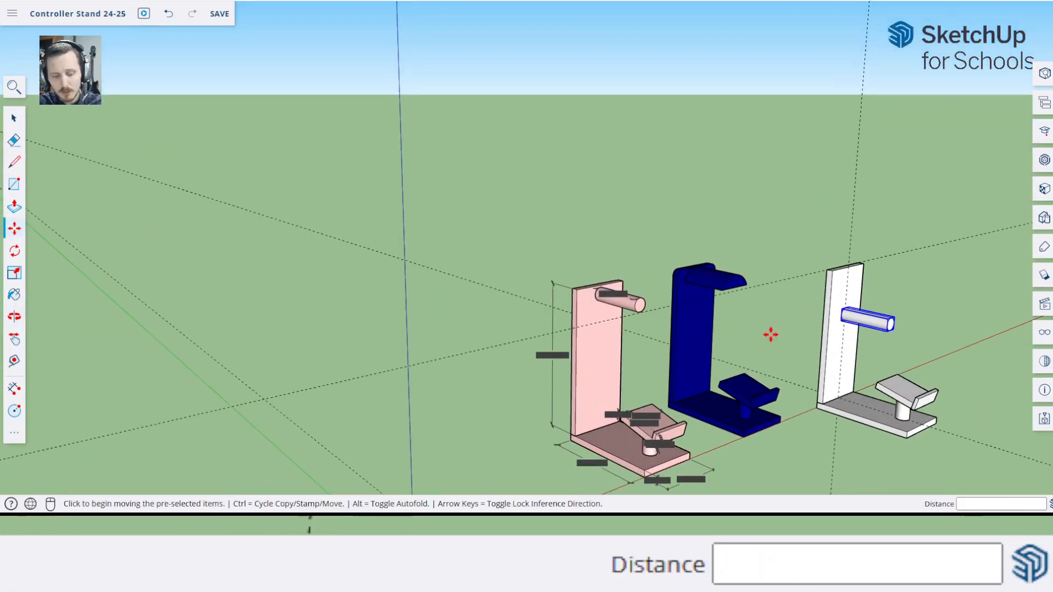
# Undo the peg's move, then undo the peg itself and the vertical guide so the back panel's face is blank
pyautogui.hotkey('ctrl', 'z')
pyautogui.press('h')
pyautogui.moveTo(920, 330); pyautogui.dragTo(643, 263)
pyautogui.scroll(8, 623, 229)
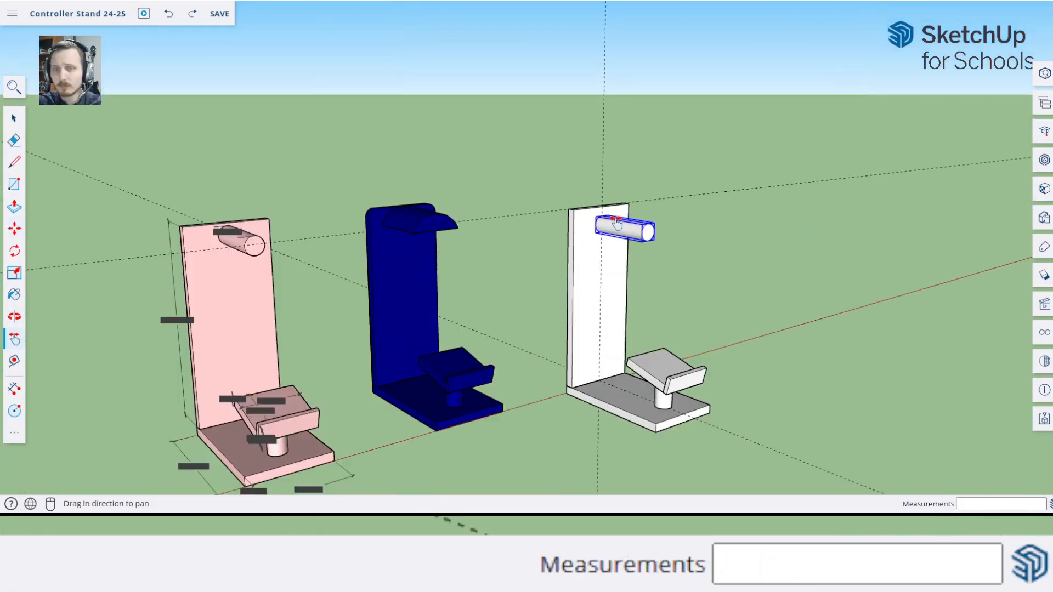
pyautogui.moveTo(773, 214); pyautogui.dragTo(519, 254, button='middle')
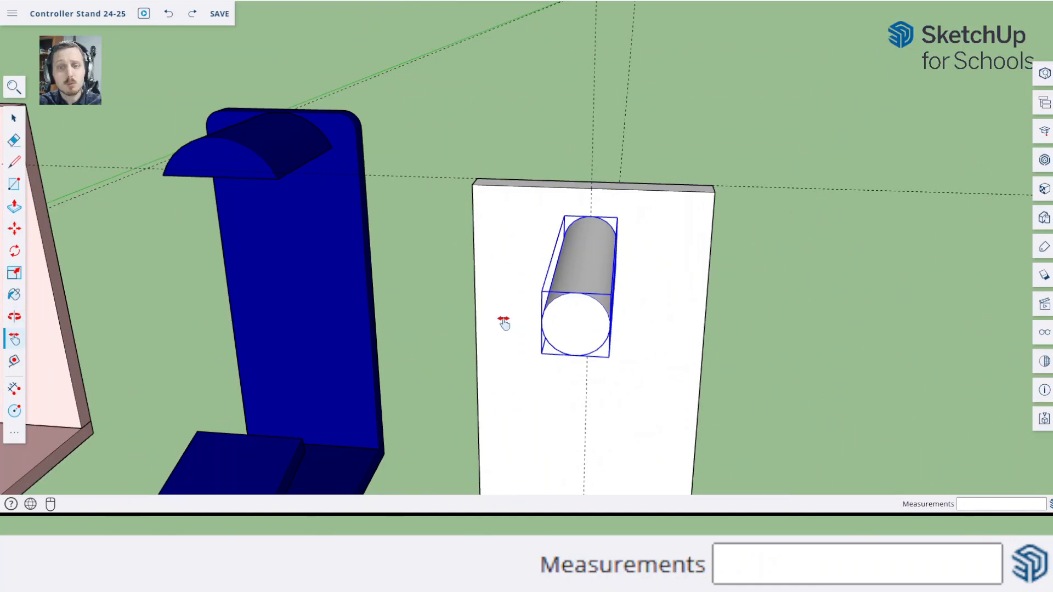
pyautogui.moveTo(566, 390); pyautogui.dragTo(609, 309, button='middle')
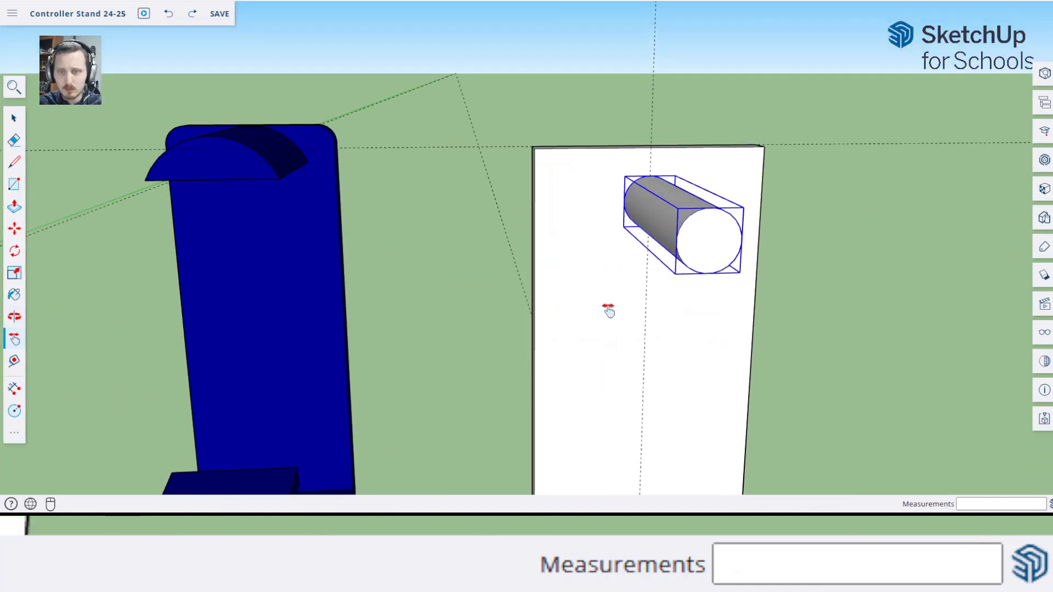
pyautogui.press('m')
pyautogui.hotkey('ctrl', 'z')
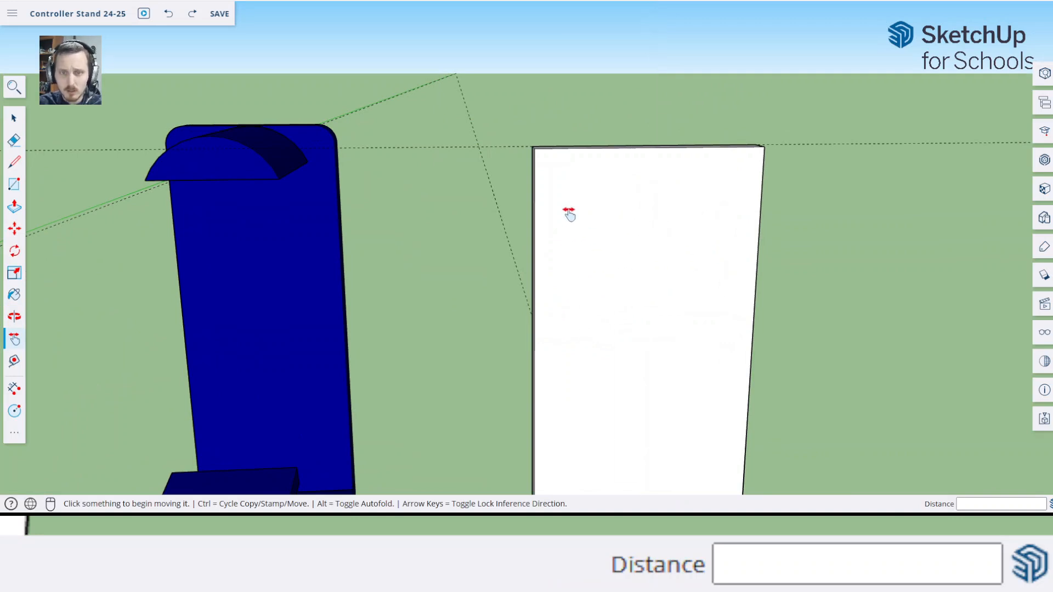
# Place a horizontal guide line on the back panel's face, 4.5 cm below its top edge
pyautogui.press('t')
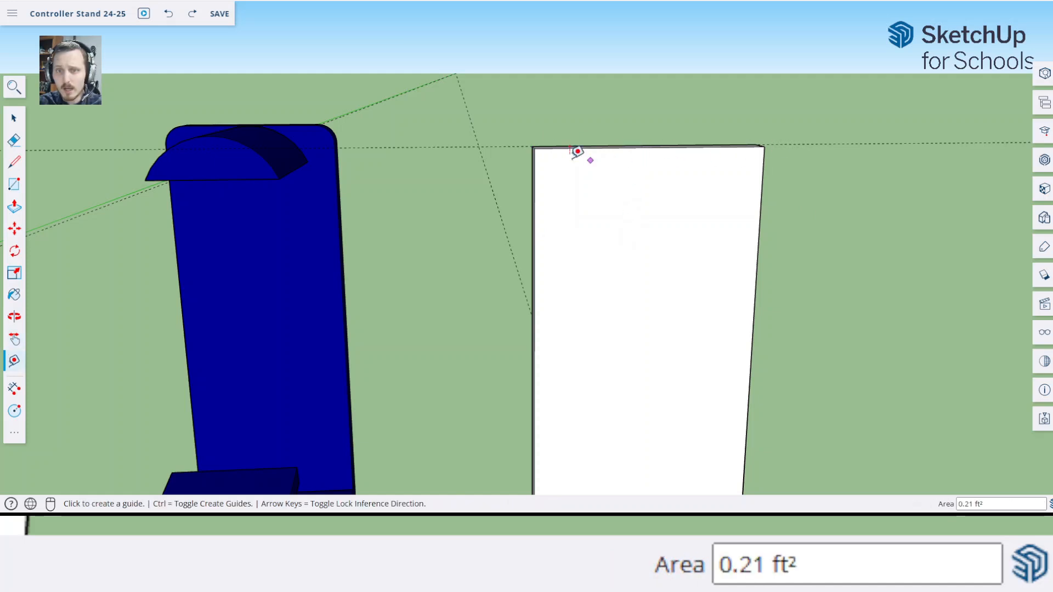
pyautogui.click(600, 147)
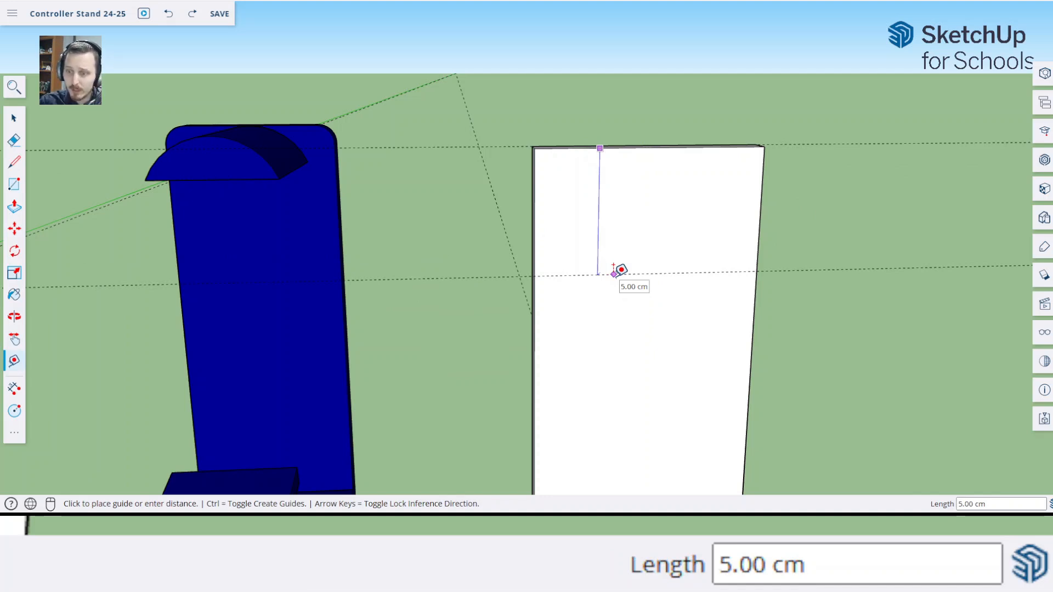
pyautogui.write('4.5')
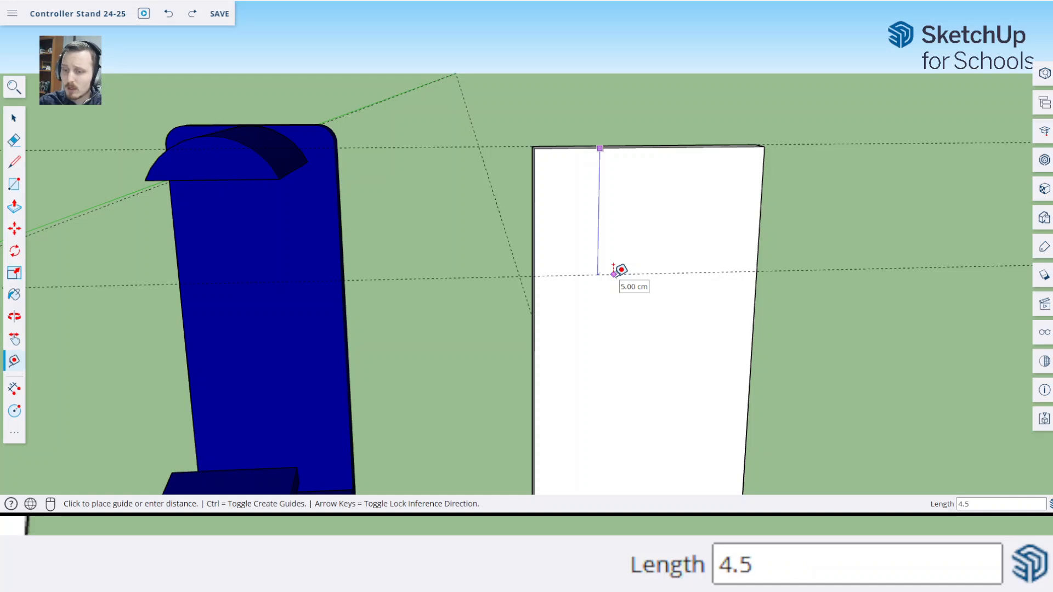
pyautogui.press('Return')
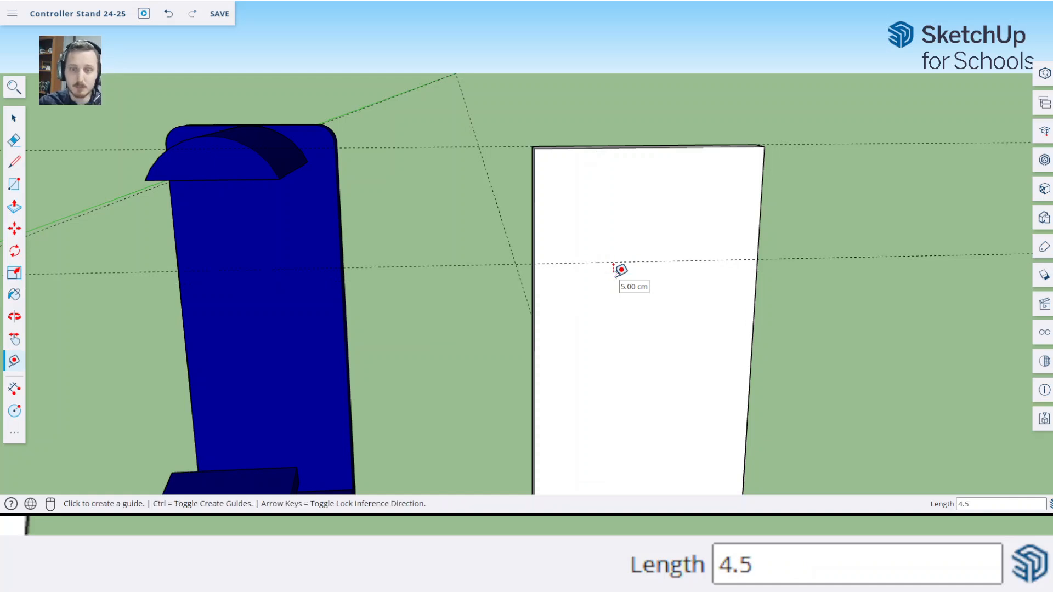
# Draw a 9 cm wide two-point arc between the horizontal guide's crossings with the panel's side edges, bulging up to the top edge
pyautogui.moveTo(615, 203); pyautogui.dragTo(618, 236, button='middle')
pyautogui.hotkey('shift', 'p')
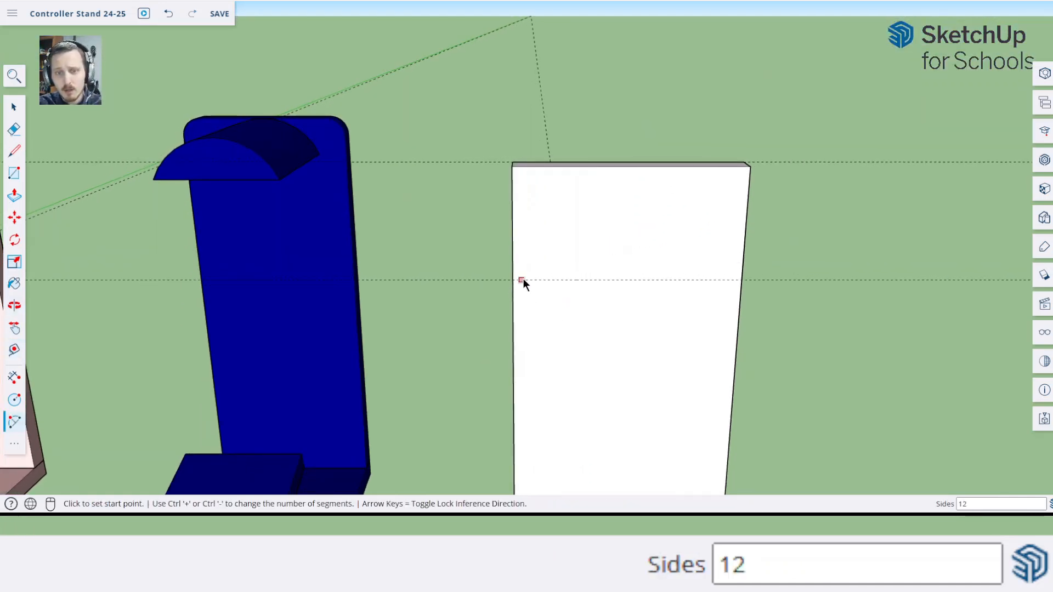
pyautogui.scroll(3, 611, 280)
pyautogui.moveTo(606, 285); pyautogui.dragTo(515, 278, button='middle')
pyautogui.press('a')
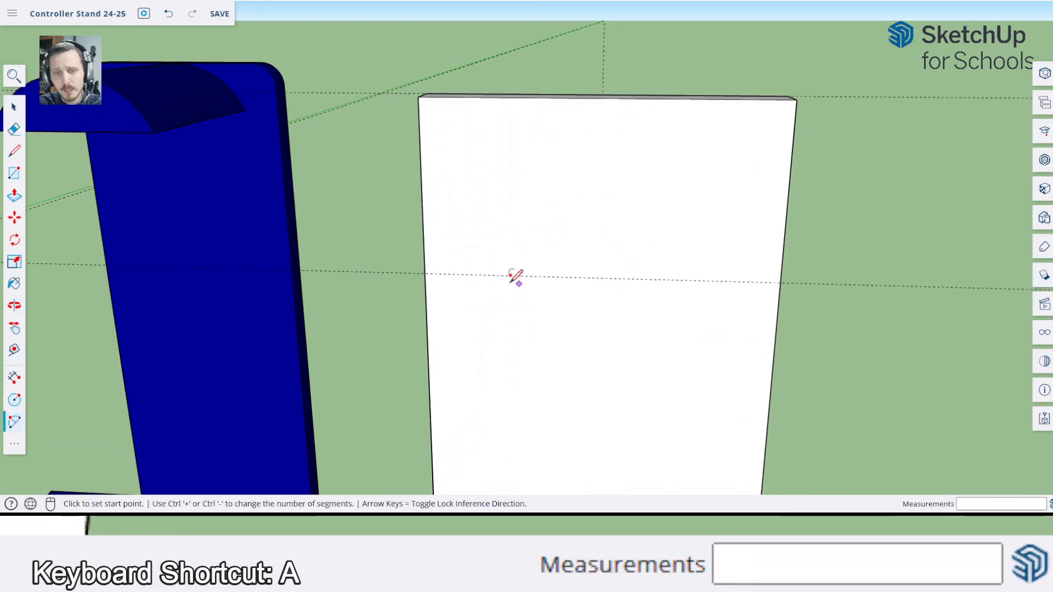
pyautogui.click(425, 273)
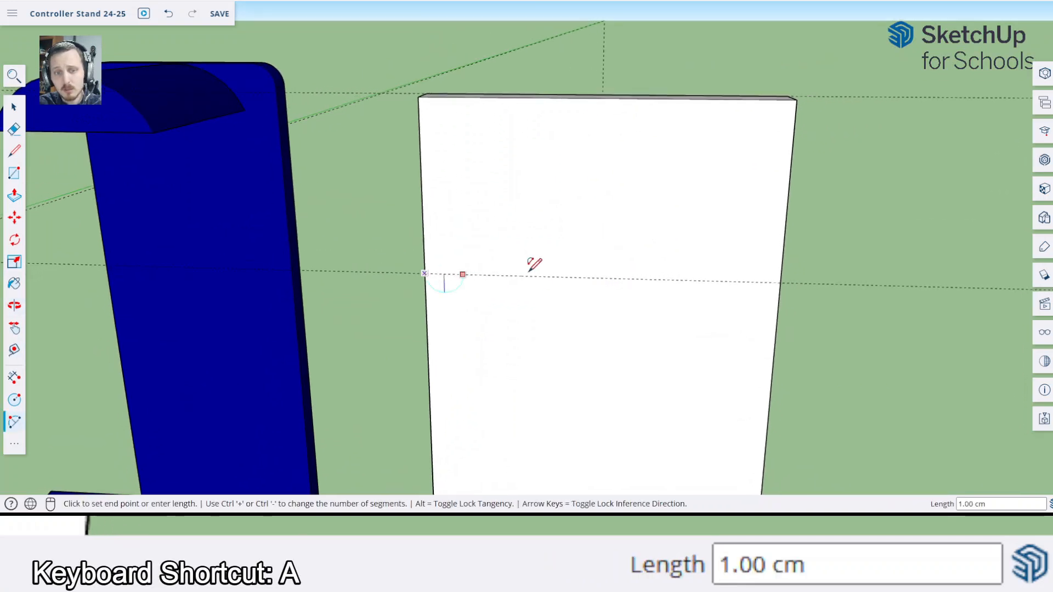
pyautogui.click(780, 281)
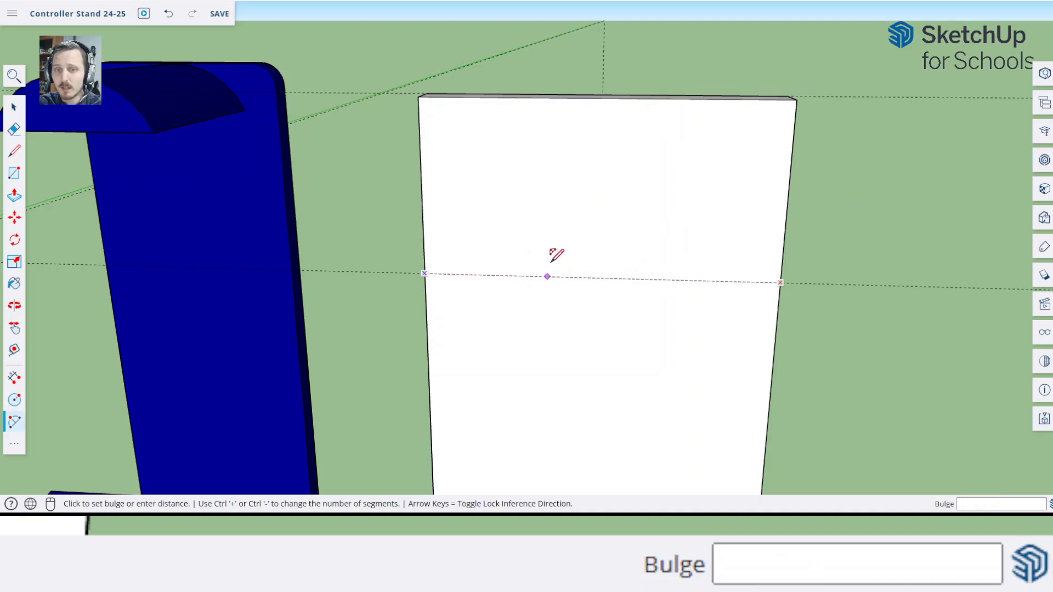
pyautogui.click(615, 97)
pyautogui.press('space')
pyautogui.moveTo(614, 97); pyautogui.dragTo(698, 174, button='middle')
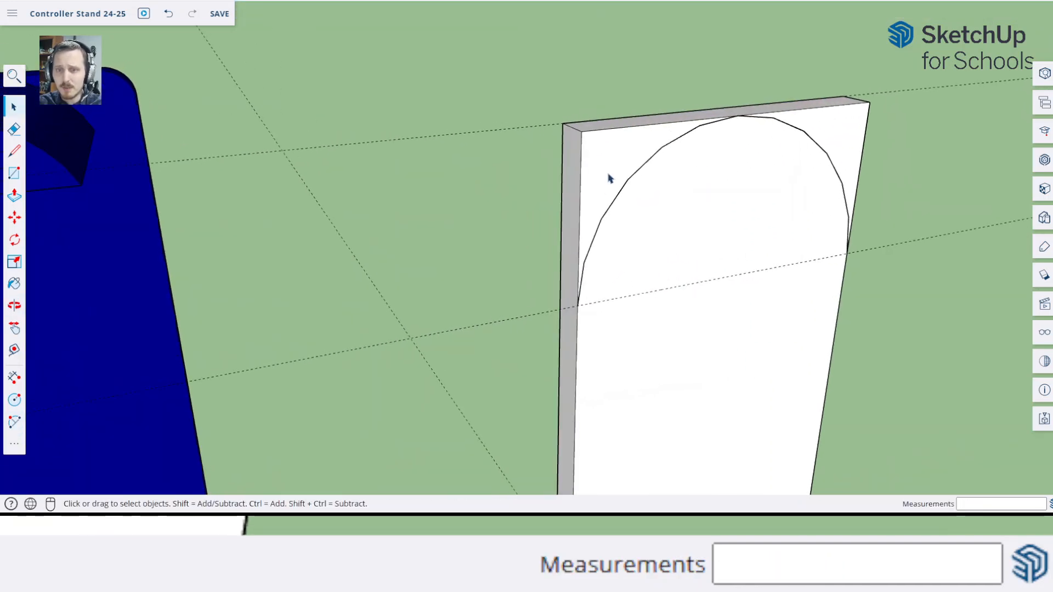
# Draw a straight line along the horizontal guide between the arc's two ends, working outside the back panel component, to close the half-round face
pyautogui.scroll(-3, 662, 189)
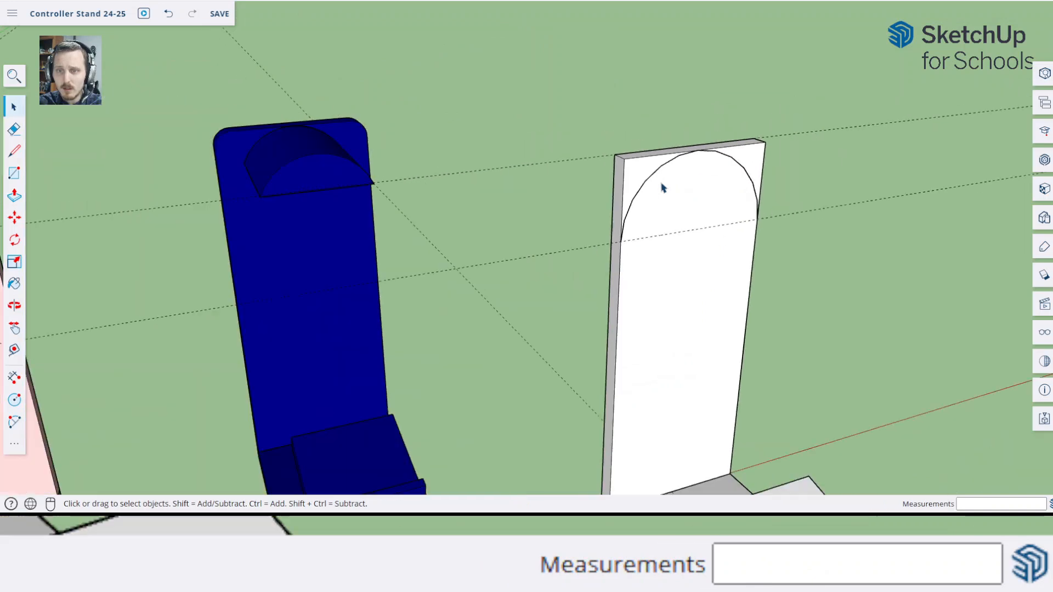
pyautogui.press('p')
pyautogui.press('space')
pyautogui.doubleClick(675, 198)
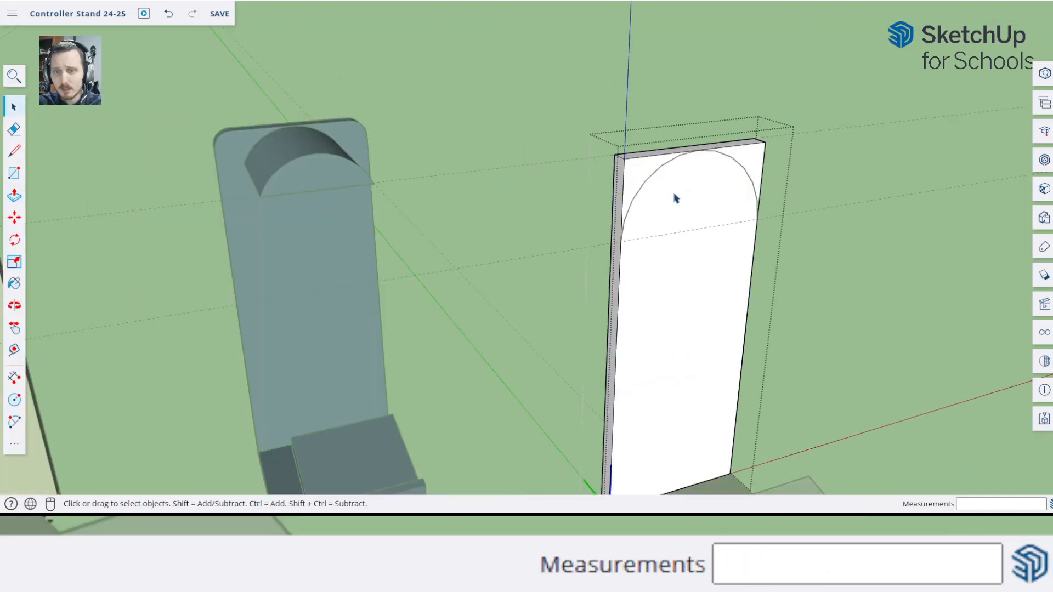
pyautogui.click(776, 214)
pyautogui.press('o')
pyautogui.moveTo(770, 207); pyautogui.dragTo(545, 165)
pyautogui.press('space')
pyautogui.press('l')
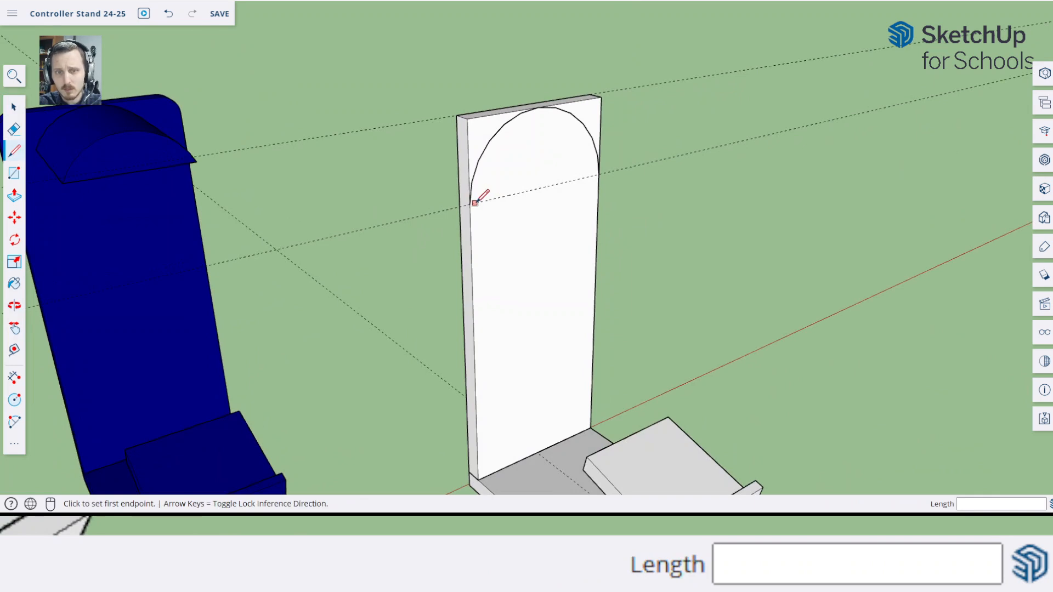
pyautogui.click(470, 203)
pyautogui.click(599, 175)
pyautogui.press('space')
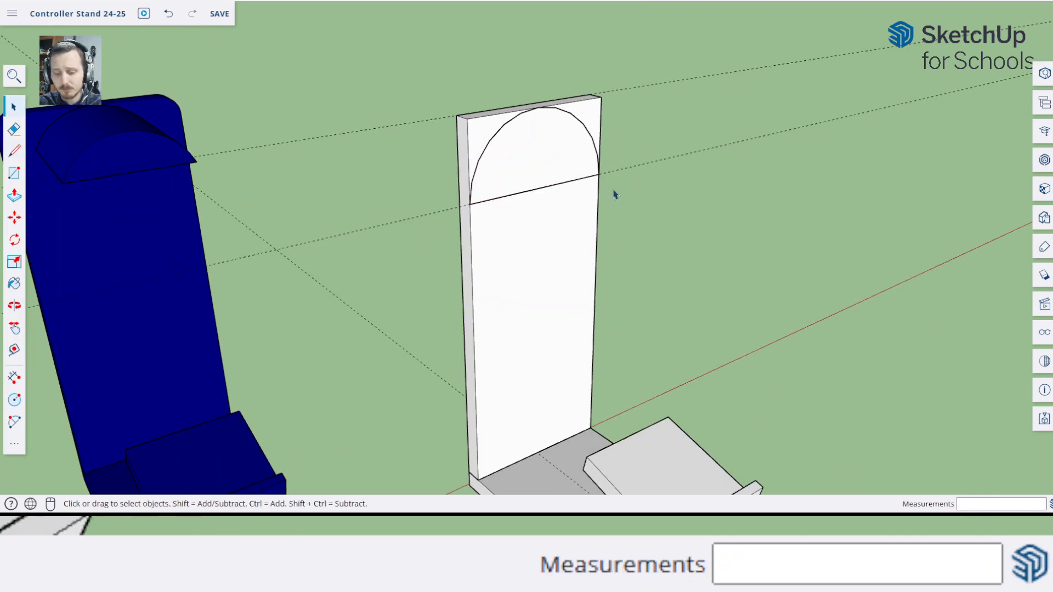
# Extrude the half-round face about 7.7 cm forward from the back panel to form the headphone holder
pyautogui.press('p')
pyautogui.click(557, 176)
pyautogui.moveTo(783, 274); pyautogui.dragTo(752, 277, button='middle')
pyautogui.click(583, 486)
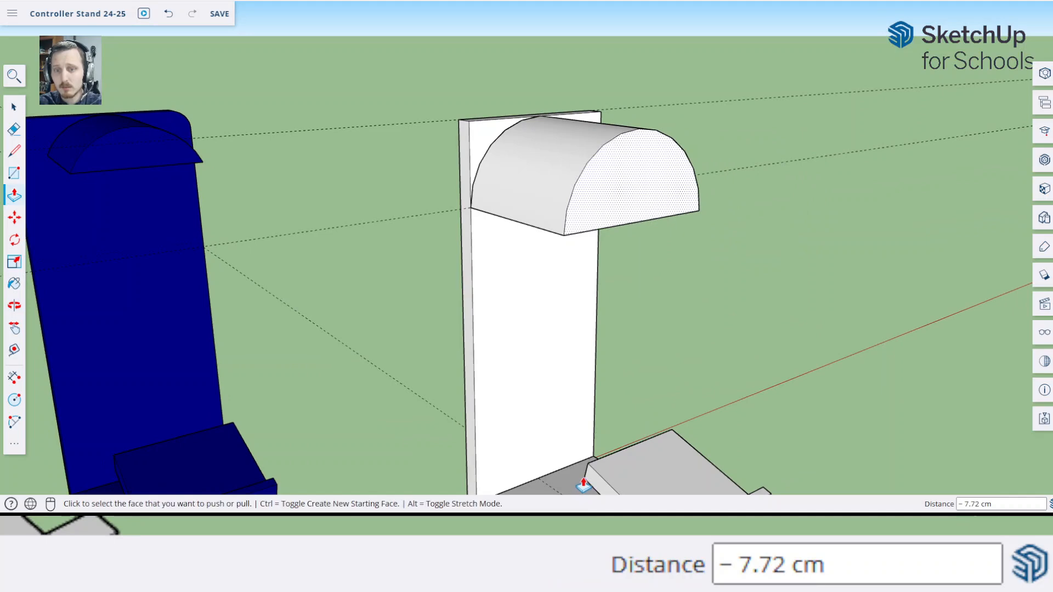
pyautogui.moveTo(583, 485); pyautogui.dragTo(444, 393, button='middle')
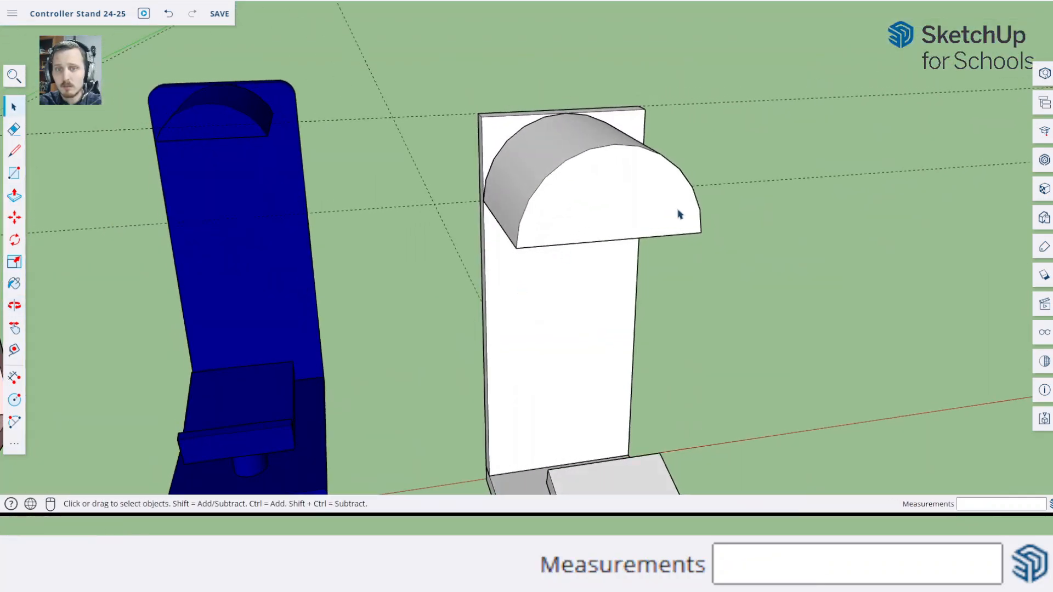
pyautogui.moveTo(682, 214); pyautogui.dragTo(774, 242, button='middle')
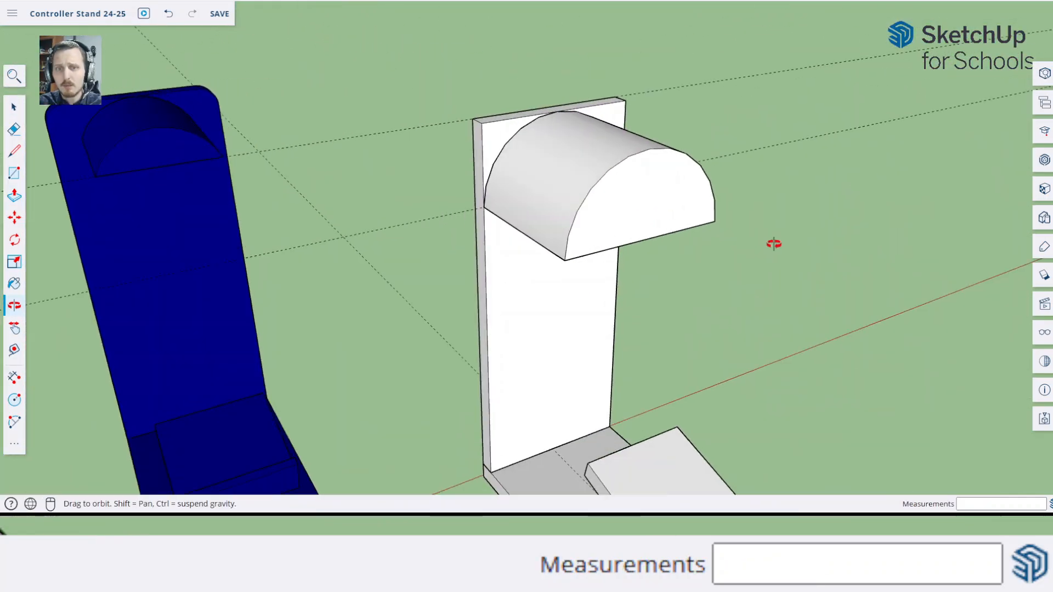
# Turn the entire half-round headphone holder into a separate component, naming it as an arch holder
pyautogui.doubleClick(495, 239)
pyautogui.moveTo(393, 147); pyautogui.dragTo(514, 185, button='middle')
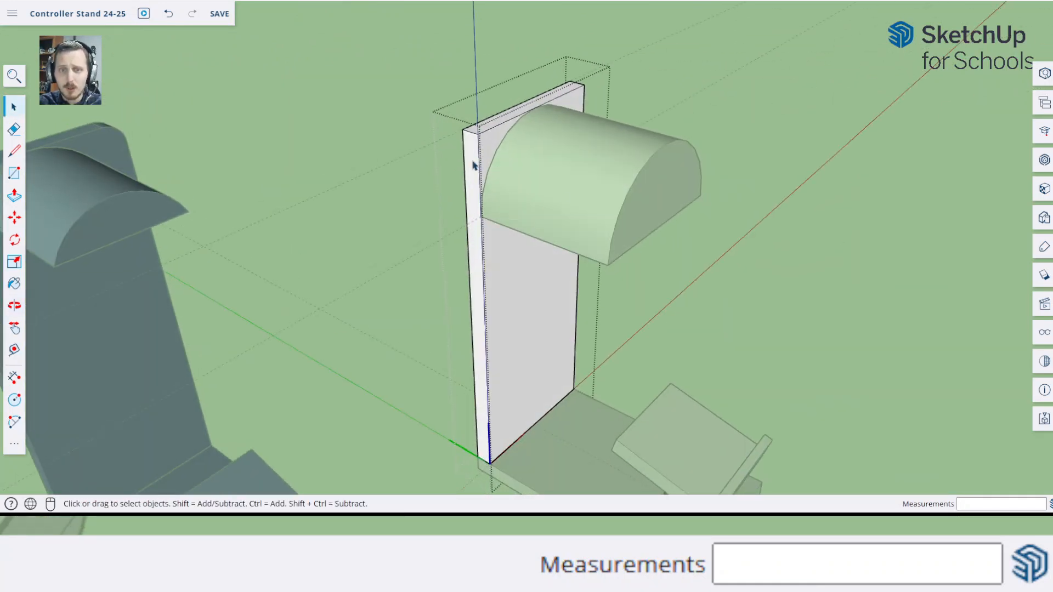
pyautogui.click(786, 253)
pyautogui.tripleClick(557, 185)
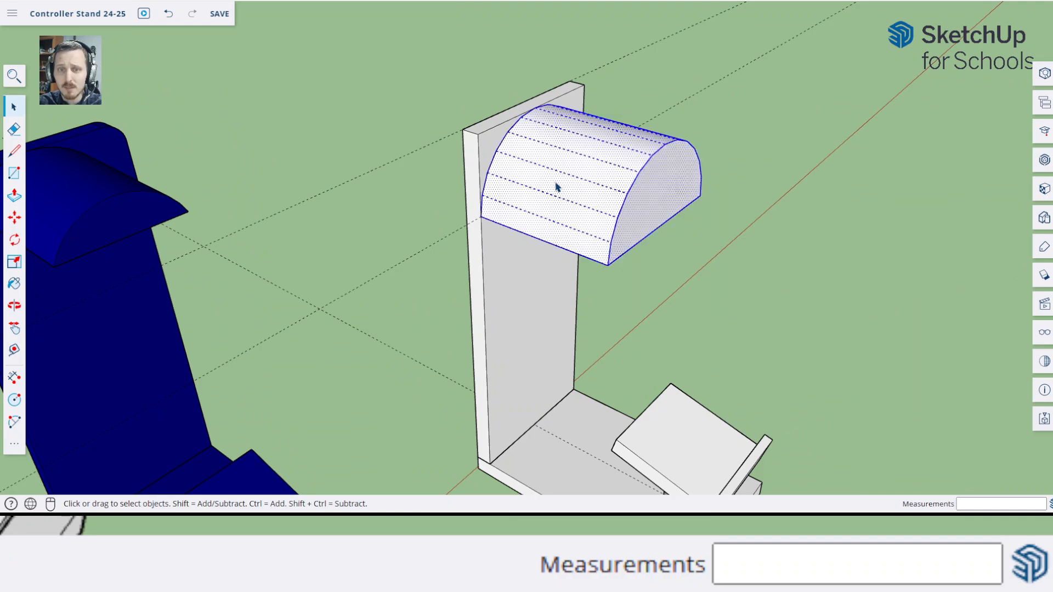
pyautogui.press('g')
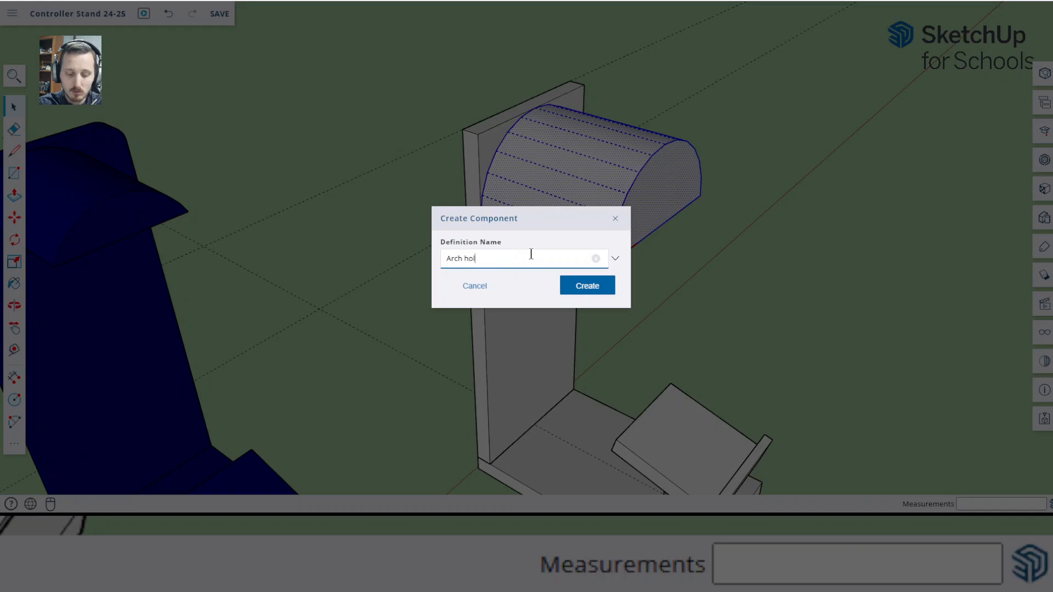
pyautogui.click(587, 286)
pyautogui.click(729, 259)
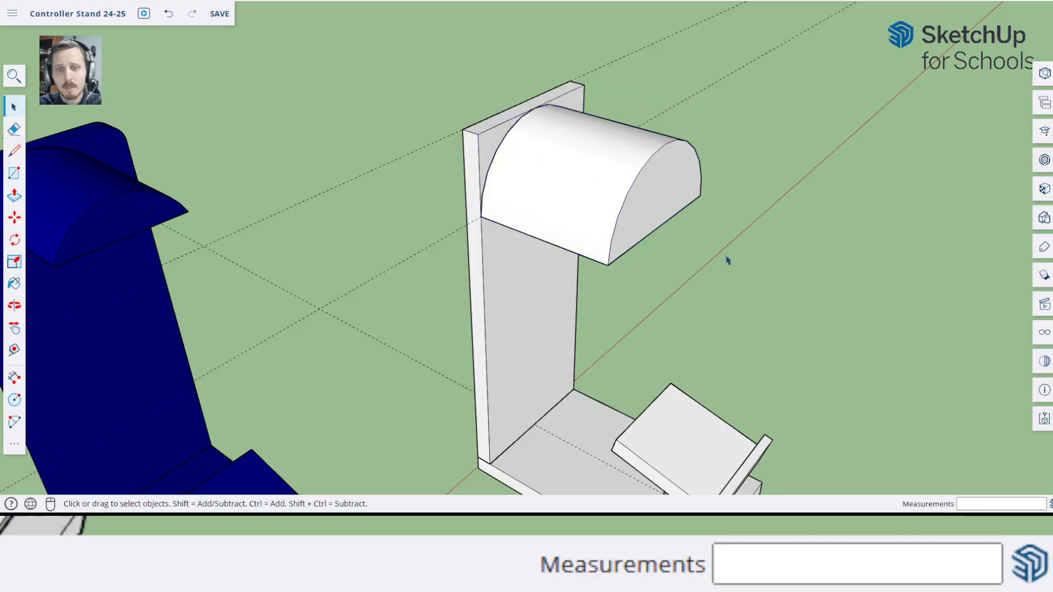
# Try to erase the back panel's corner beside the arched holder, then undo the erasure
pyautogui.moveTo(729, 258); pyautogui.dragTo(505, 173, button='middle')
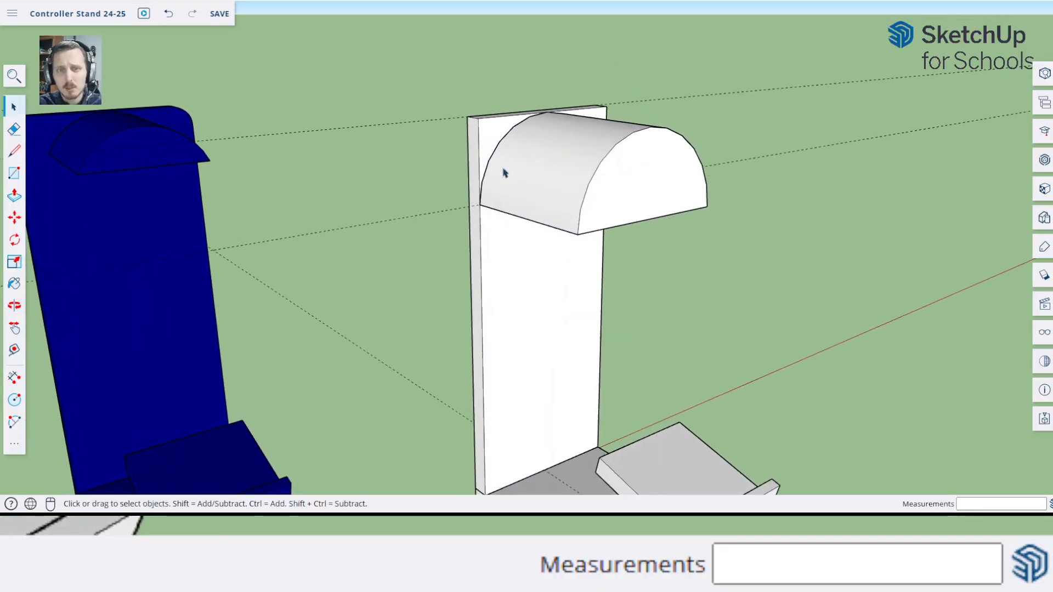
pyautogui.doubleClick(493, 140)
pyautogui.click(508, 99)
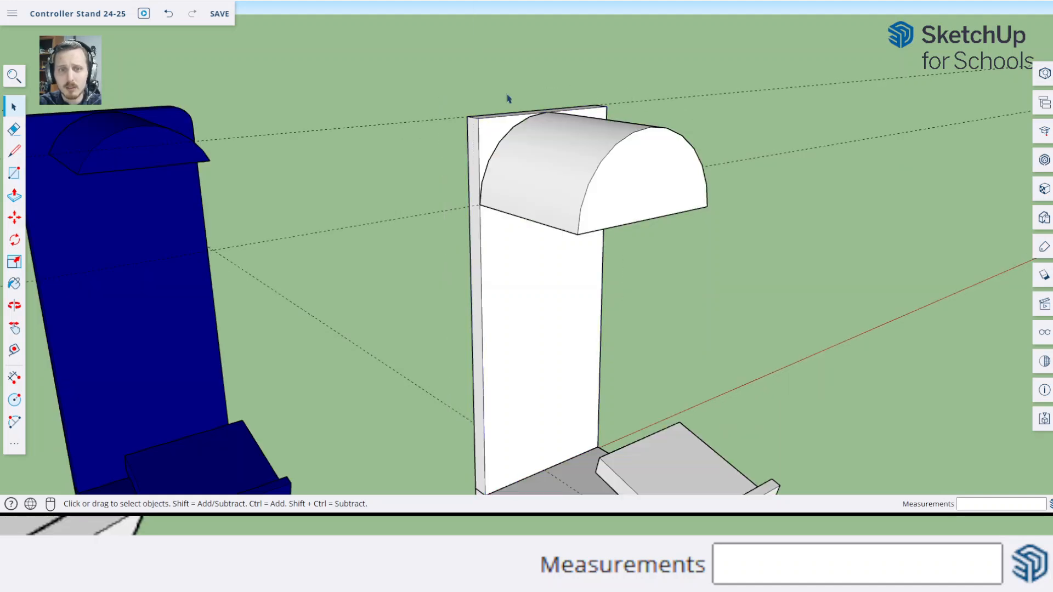
pyautogui.press('e')
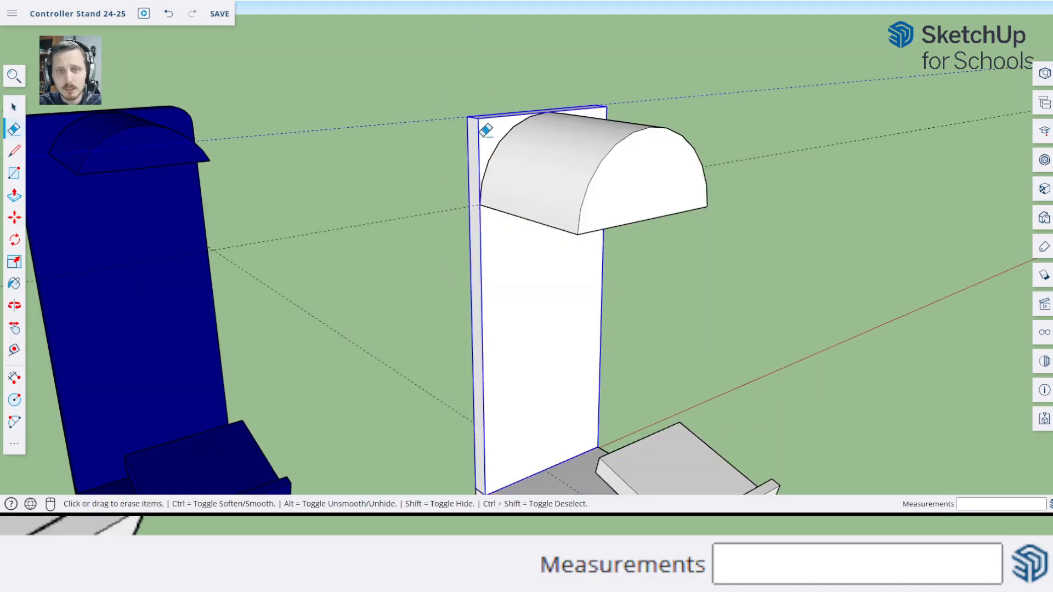
pyautogui.click(496, 123)
pyautogui.hotkey('ctrl', 'z')
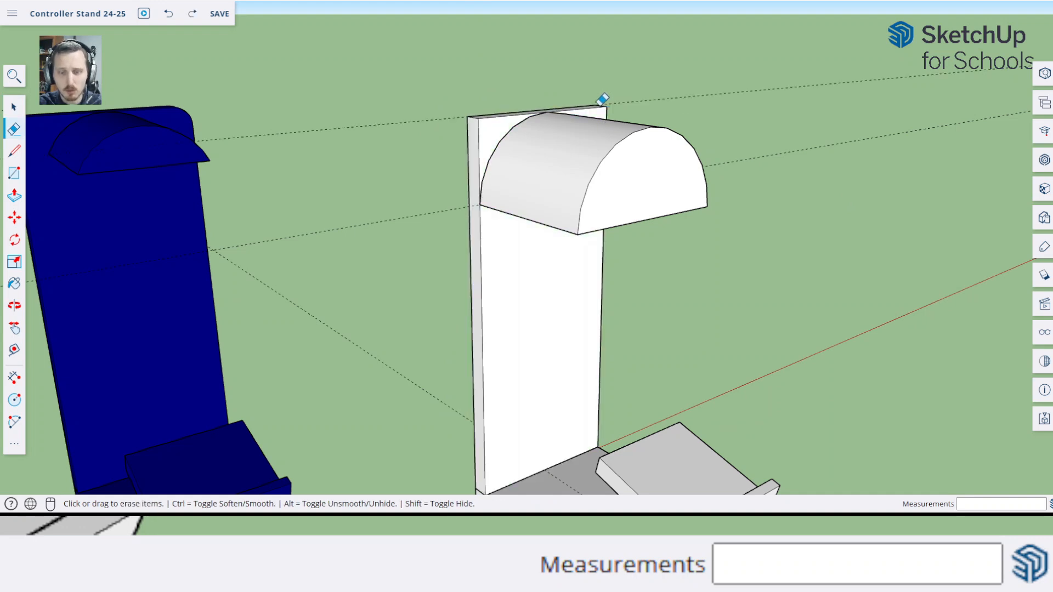
pyautogui.press('space')
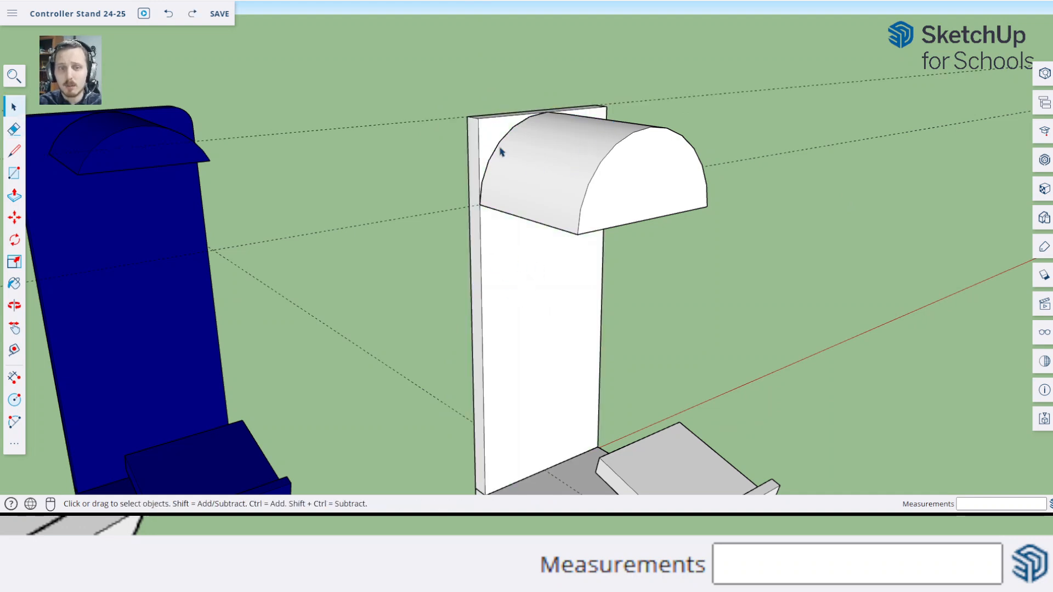
# Inside the back panel component, draw a 9 cm wide two-point arc with a 4.5 cm bulge following the holder's outline
pyautogui.doubleClick(486, 135)
pyautogui.moveTo(487, 138); pyautogui.dragTo(538, 177, button='middle')
pyautogui.scroll(4, 513, 174)
pyautogui.press('a')
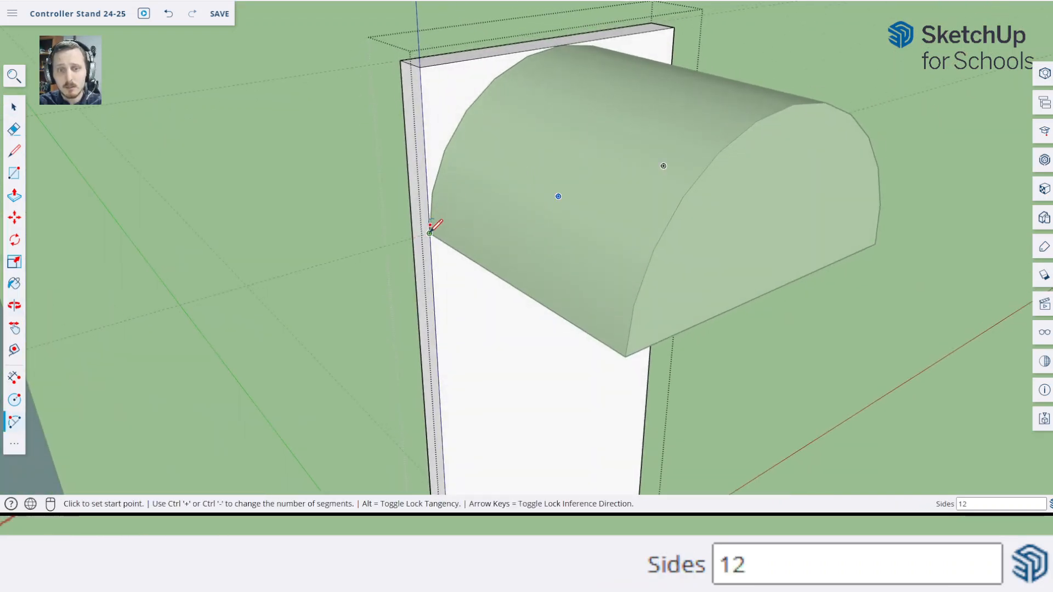
pyautogui.moveTo(435, 228); pyautogui.dragTo(607, 302, button='middle')
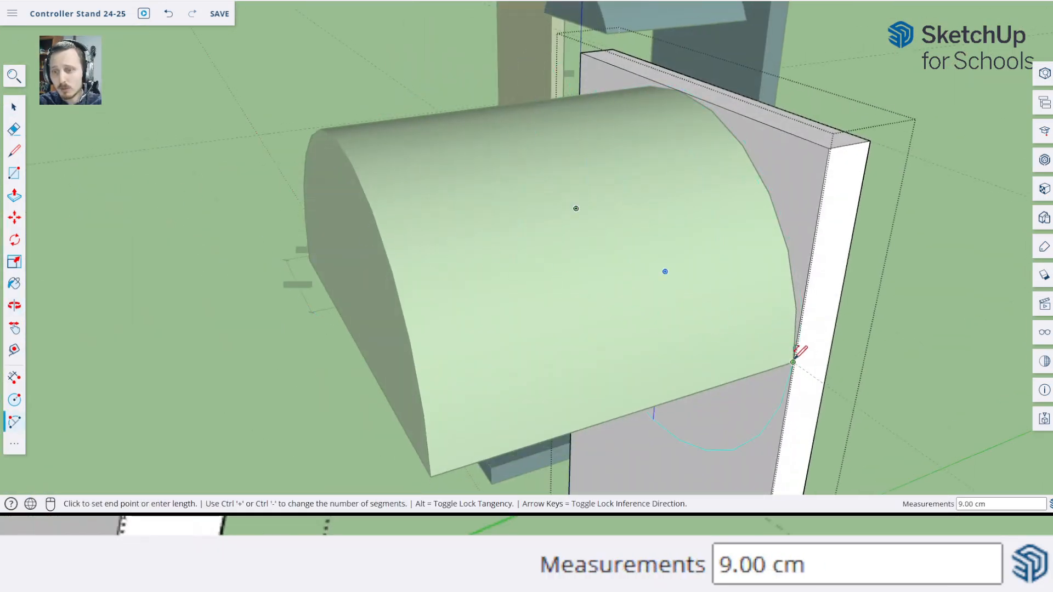
pyautogui.click(793, 362)
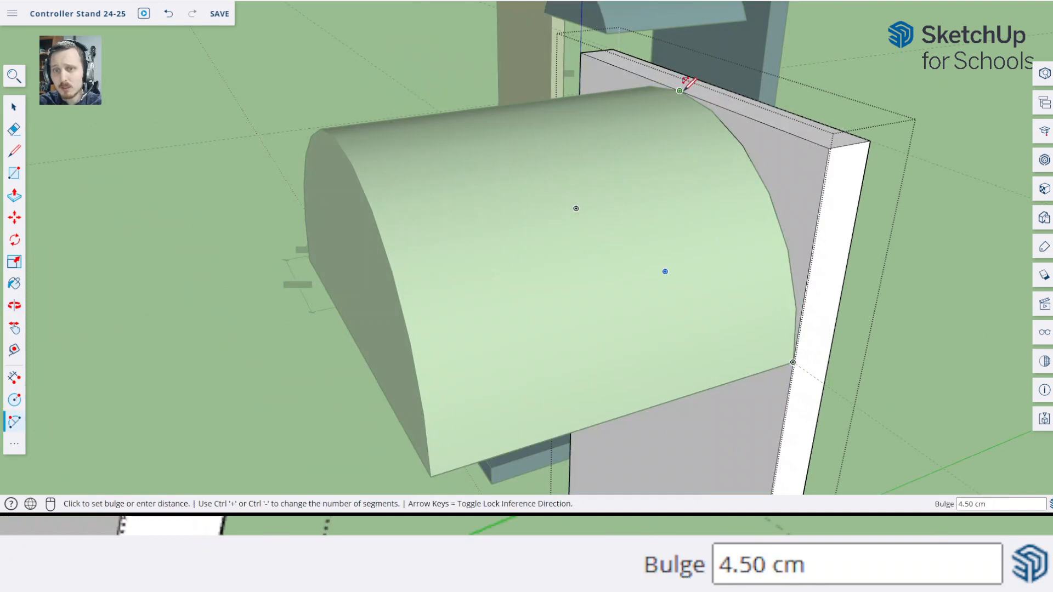
pyautogui.press('Escape')
pyautogui.moveTo(682, 94); pyautogui.dragTo(804, 176, button='middle')
pyautogui.press('space')
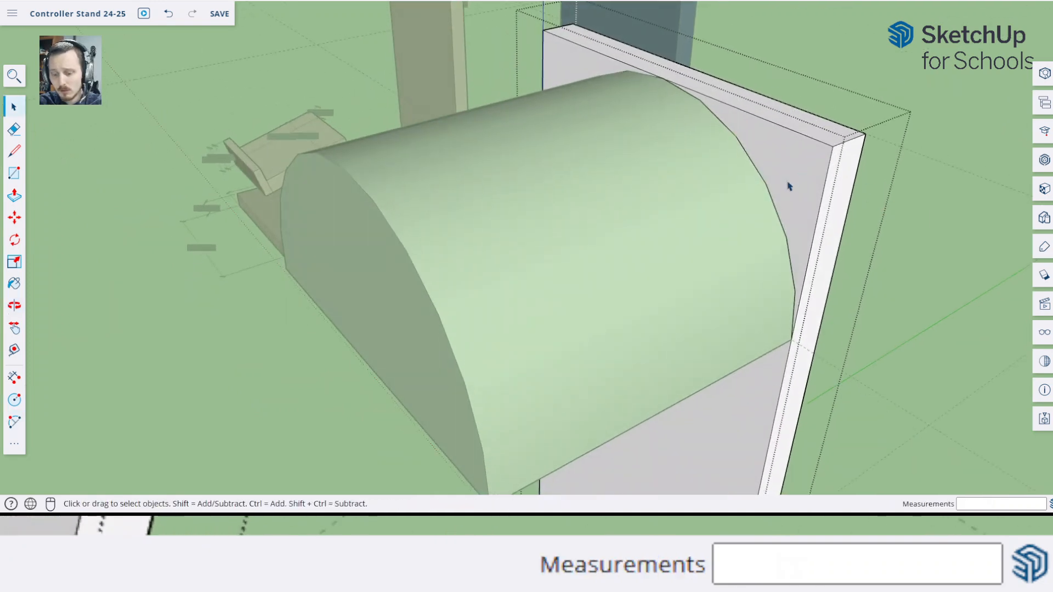
# Push both corner faces outside the arc 1 cm through the back panel to cut them away, rounding its top
pyautogui.click(768, 411)
pyautogui.click(802, 219)
pyautogui.click(567, 64)
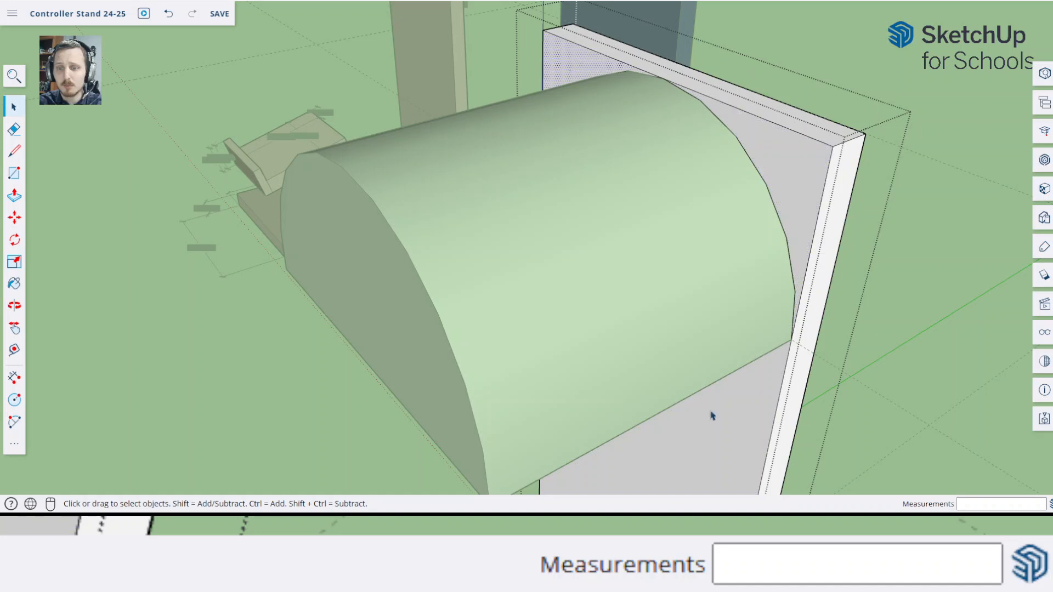
pyautogui.press('p')
pyautogui.click(792, 179)
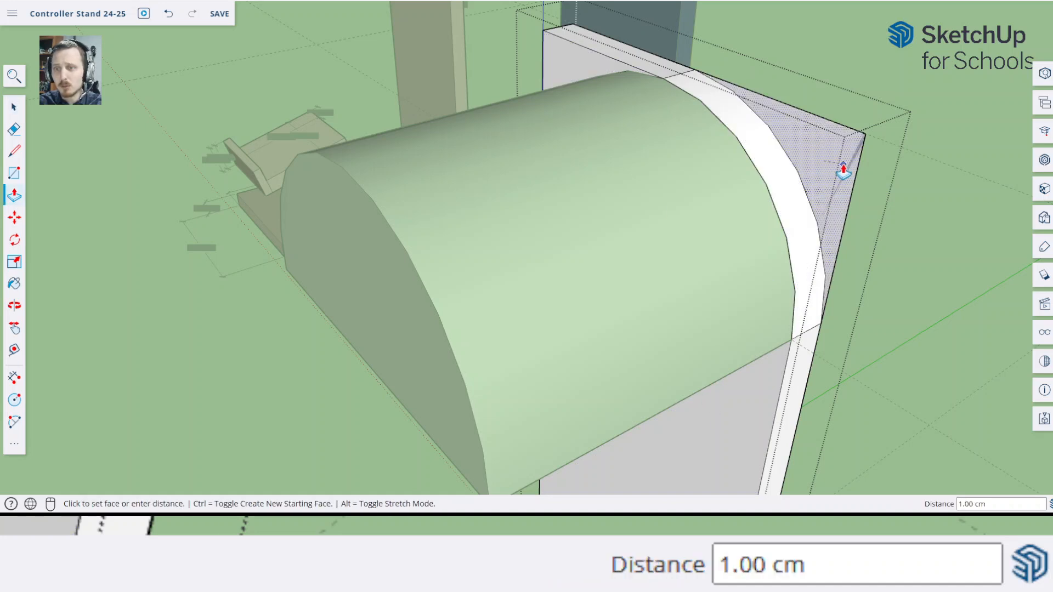
pyautogui.click(845, 164)
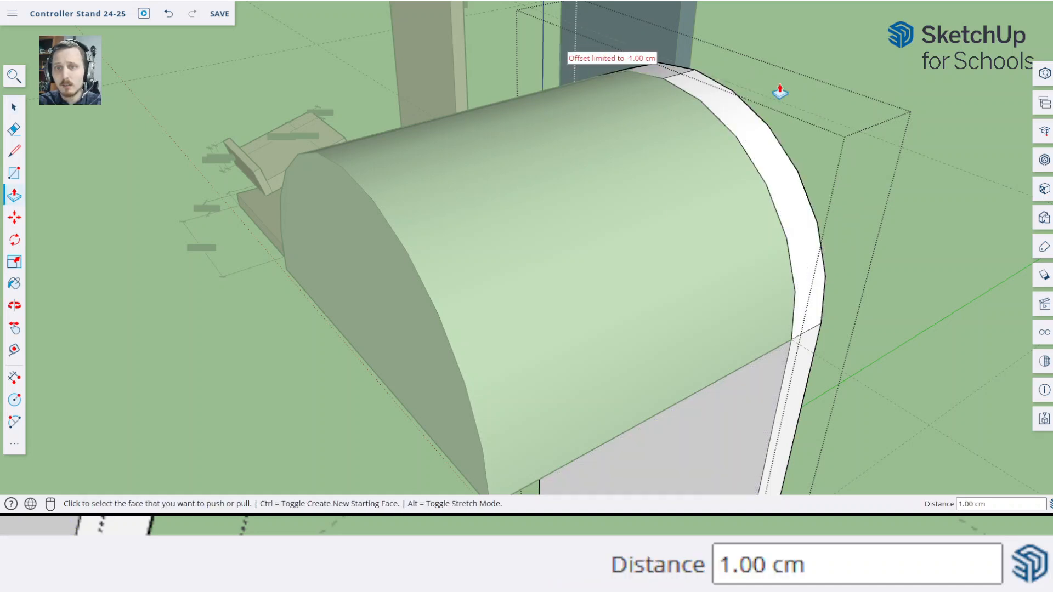
pyautogui.moveTo(778, 90); pyautogui.dragTo(798, 145, button='middle')
pyautogui.press('space')
pyautogui.click(810, 134)
pyautogui.scroll(-8, 811, 134)
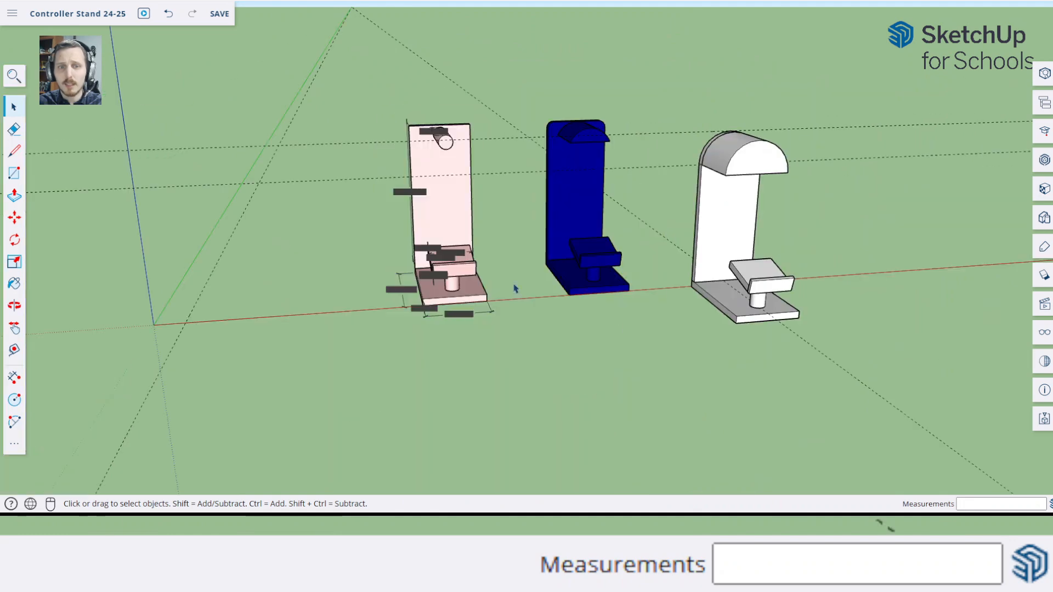
# Examine the stand with its rounded back panel from the front and at an angle, comparing it with the two reference stands
pyautogui.moveTo(515, 288); pyautogui.dragTo(618, 242, button='middle')
pyautogui.scroll(6, 715, 166)
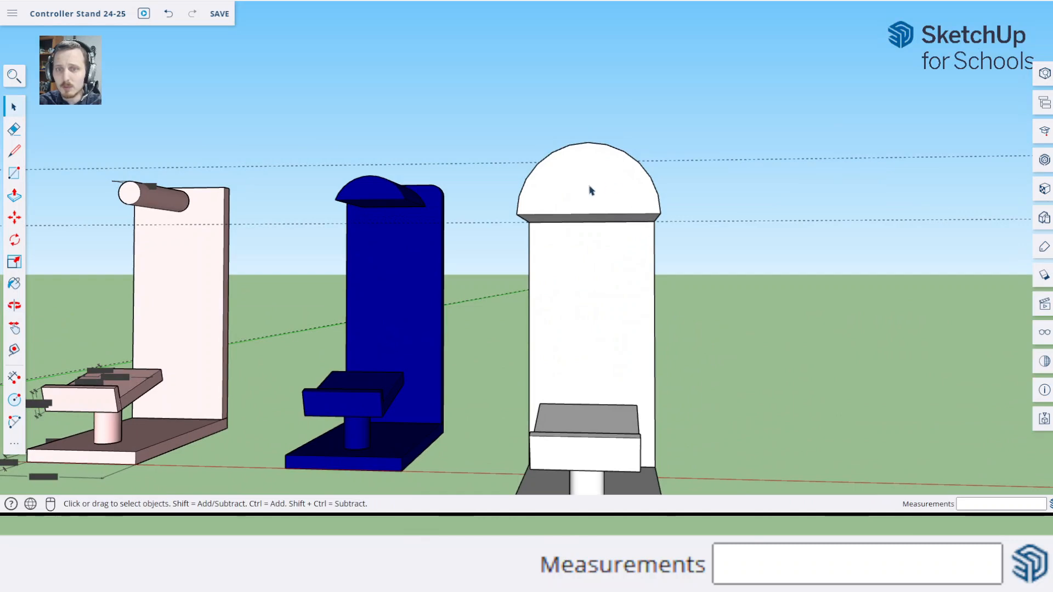
pyautogui.moveTo(558, 226); pyautogui.dragTo(739, 305, button='middle')
pyautogui.scroll(-3, 715, 371)
pyautogui.moveTo(694, 401); pyautogui.dragTo(639, 393, button='middle')
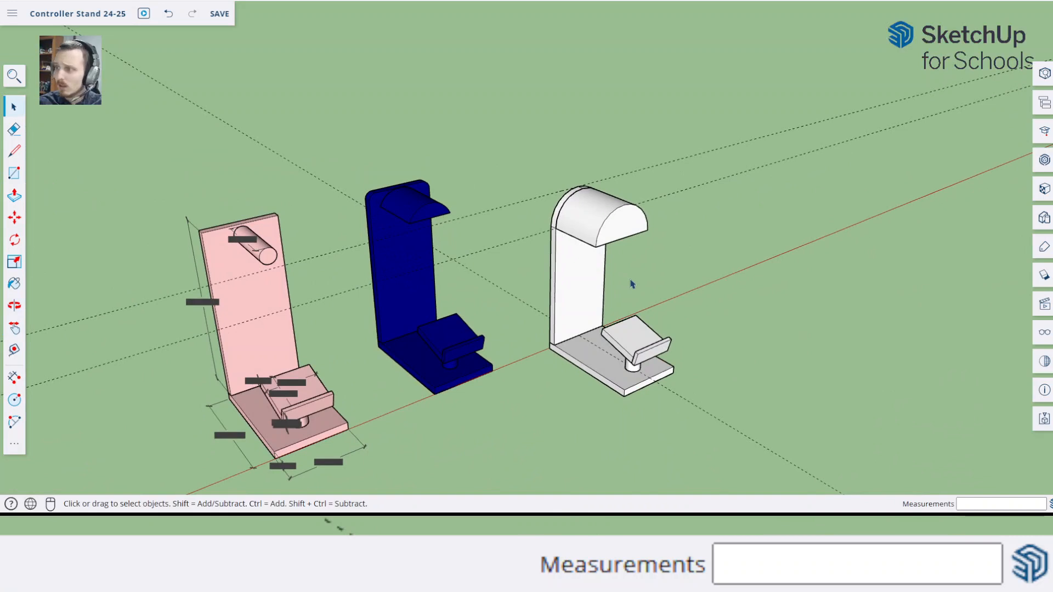
pyautogui.scroll(2, 642, 291)
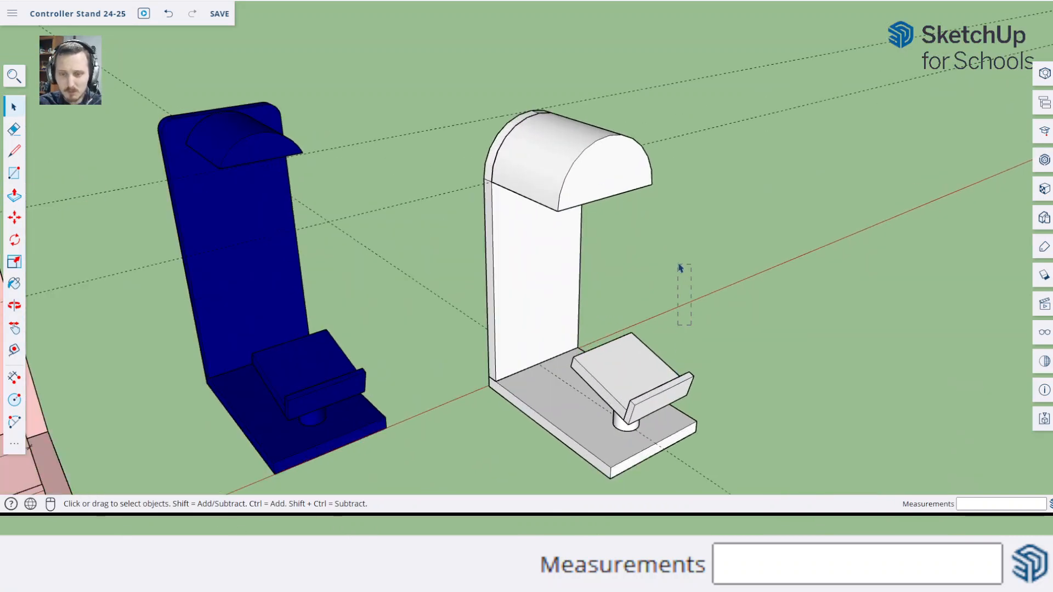
pyautogui.moveTo(702, 290); pyautogui.dragTo(679, 262, button='middle')
# Inside the tilted controller plate component, place guides 0.5 cm in from its side edge and 0.5 cm in from its rear edge
pyautogui.keyDown('shift'); pyautogui.moveTo(658, 466); pyautogui.dragTo(482, 163, button='middle'); pyautogui.keyUp('shift')
pyautogui.scroll(4, 627, 408)
pyautogui.doubleClick(530, 180)
pyautogui.scroll(4, 482, 162)
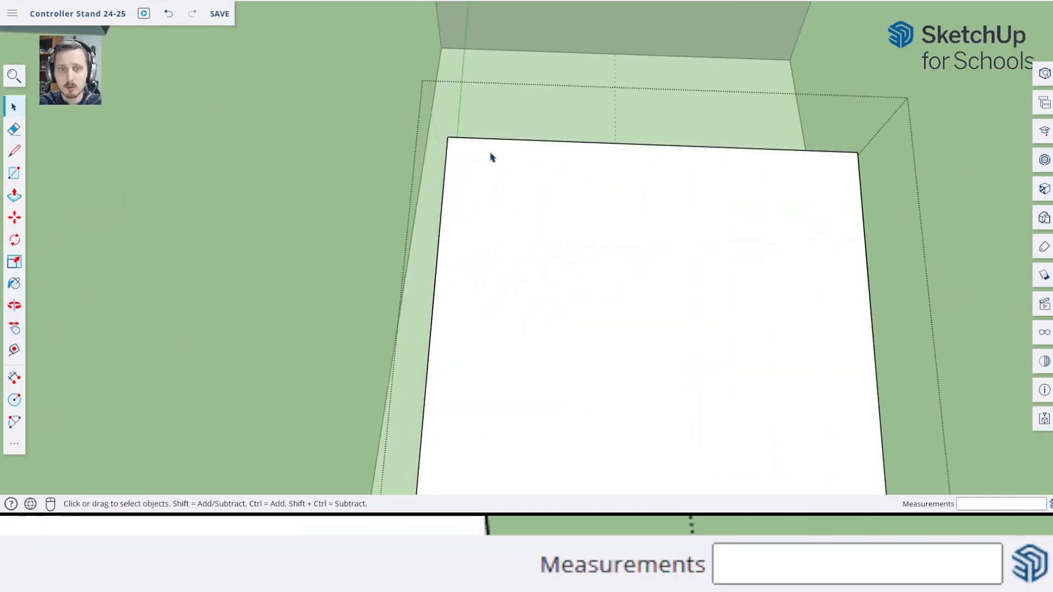
pyautogui.press('t')
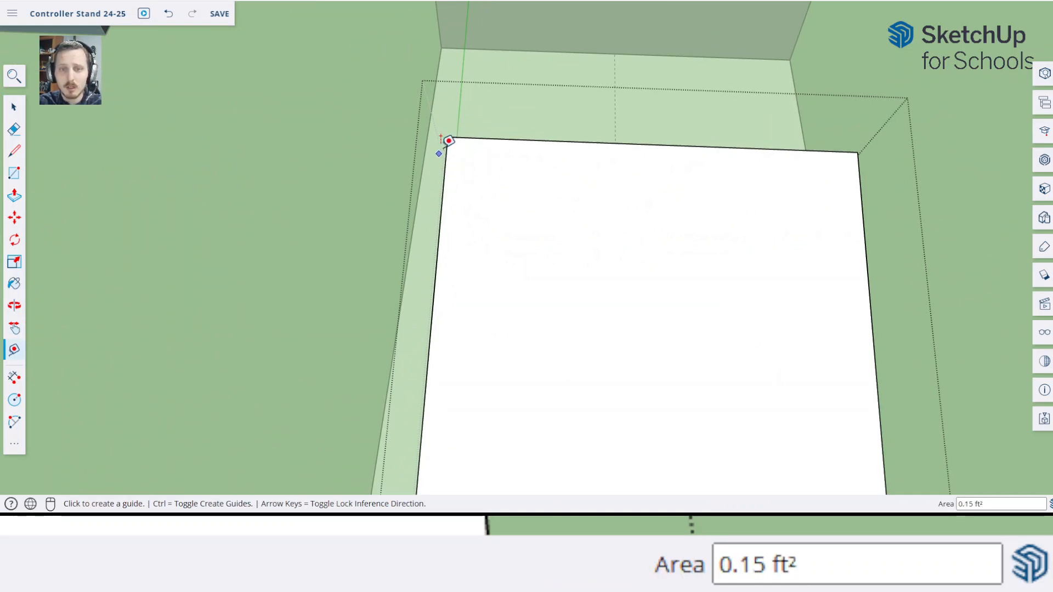
pyautogui.click(443, 184)
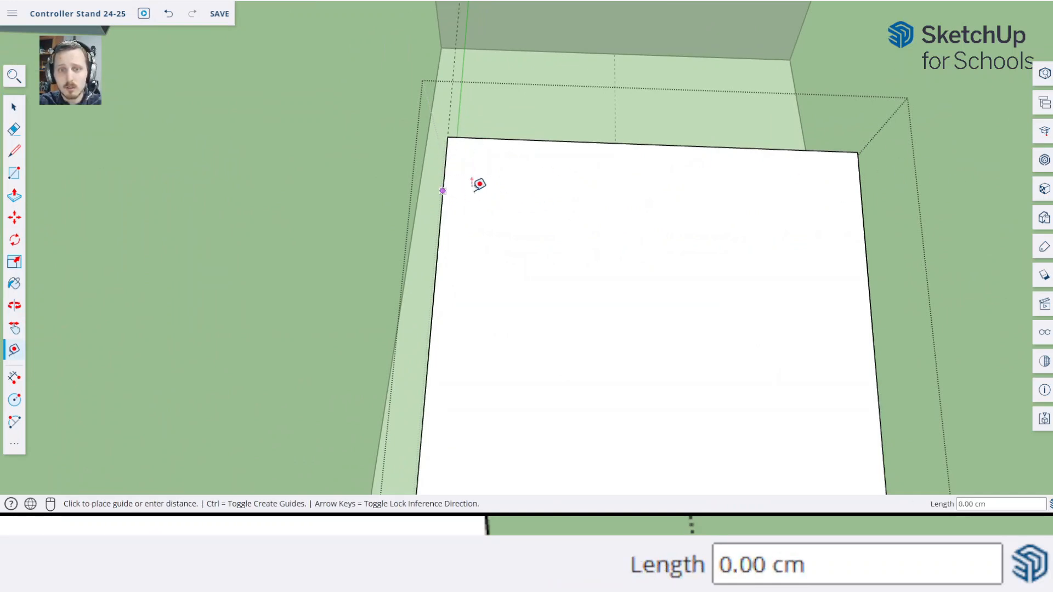
pyautogui.write('0.5')
pyautogui.press('Return')
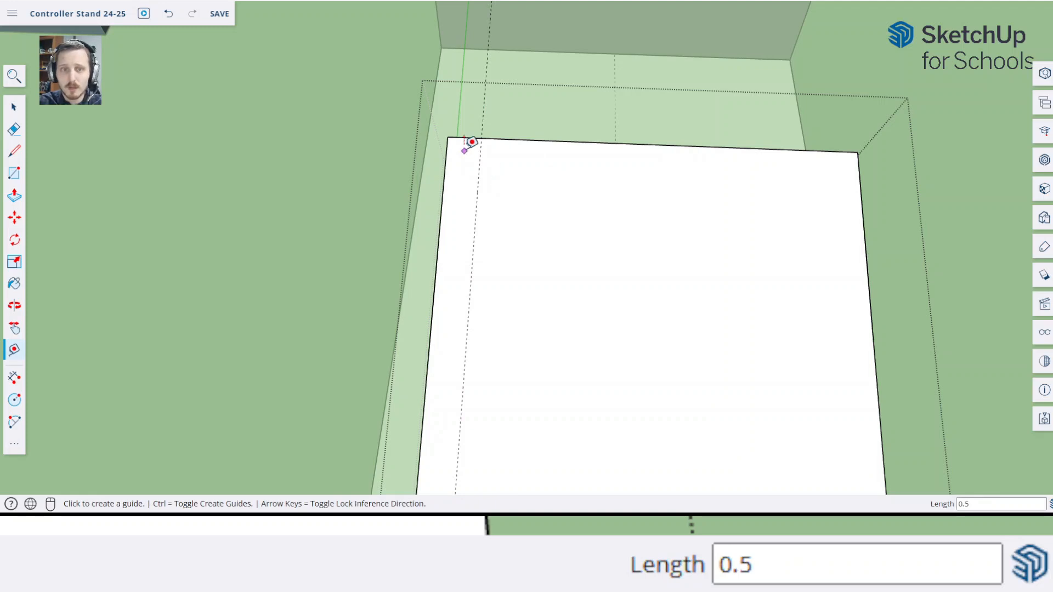
pyautogui.click(491, 138)
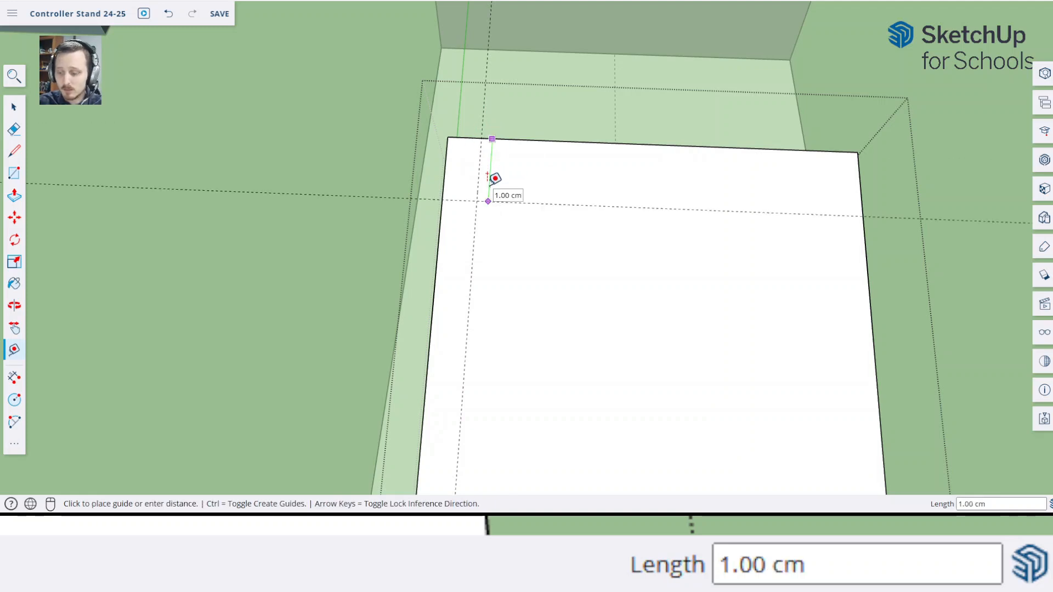
pyautogui.press('Return')
# Draw a two-point arc about 0.71 cm wide with a bulge of about 0.15 cm between the guides at the controller plate's first rear corner
pyautogui.press('a')
pyautogui.scroll(4, 436, 178)
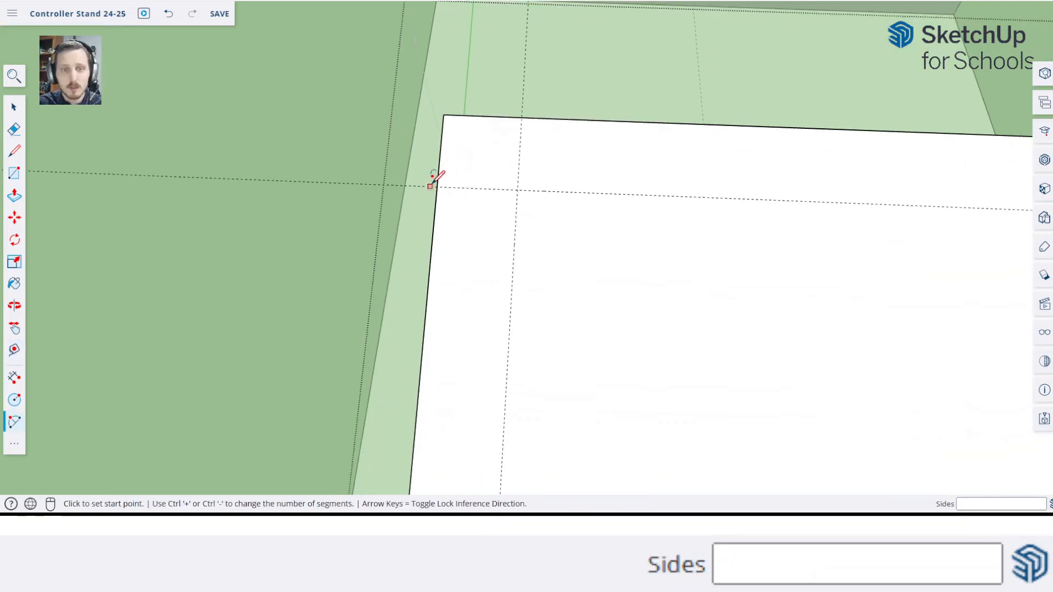
pyautogui.click(436, 188)
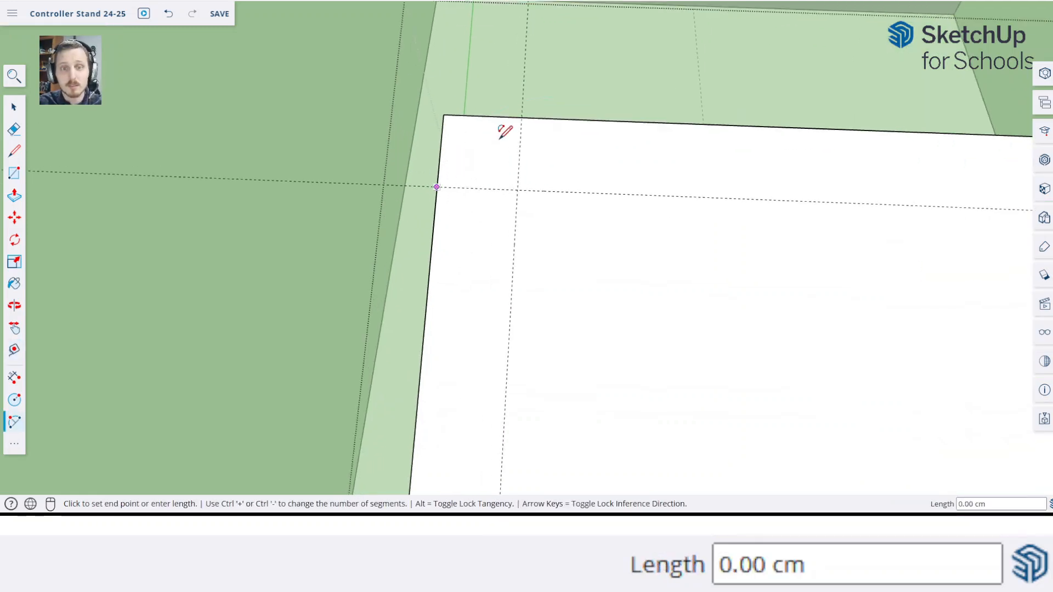
pyautogui.click(521, 118)
pyautogui.scroll(2, 465, 114)
pyautogui.scroll(2, 472, 115)
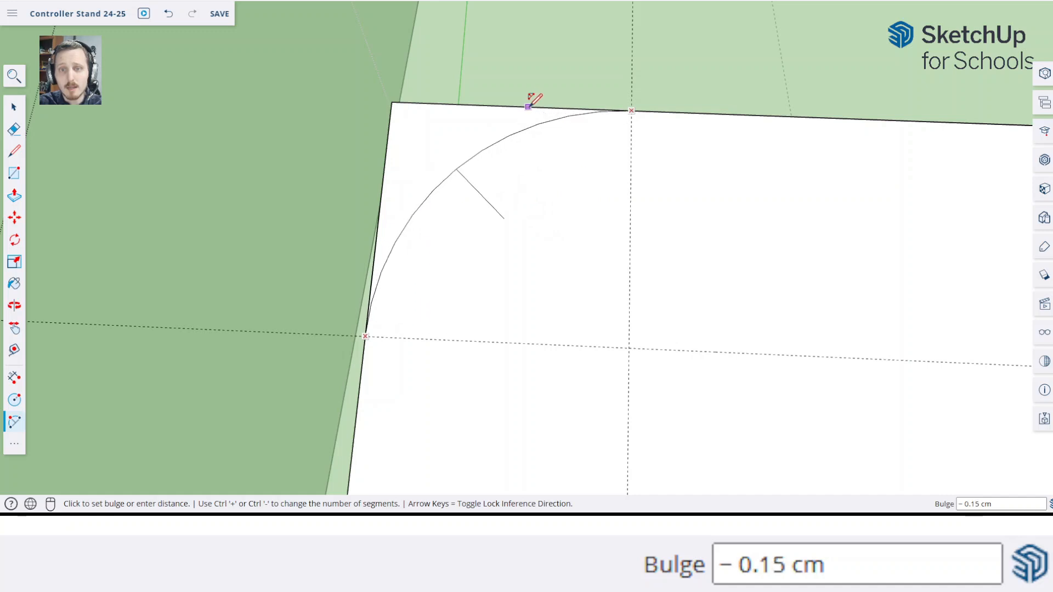
pyautogui.click(528, 106)
pyautogui.moveTo(528, 105); pyautogui.dragTo(668, 181, button='middle')
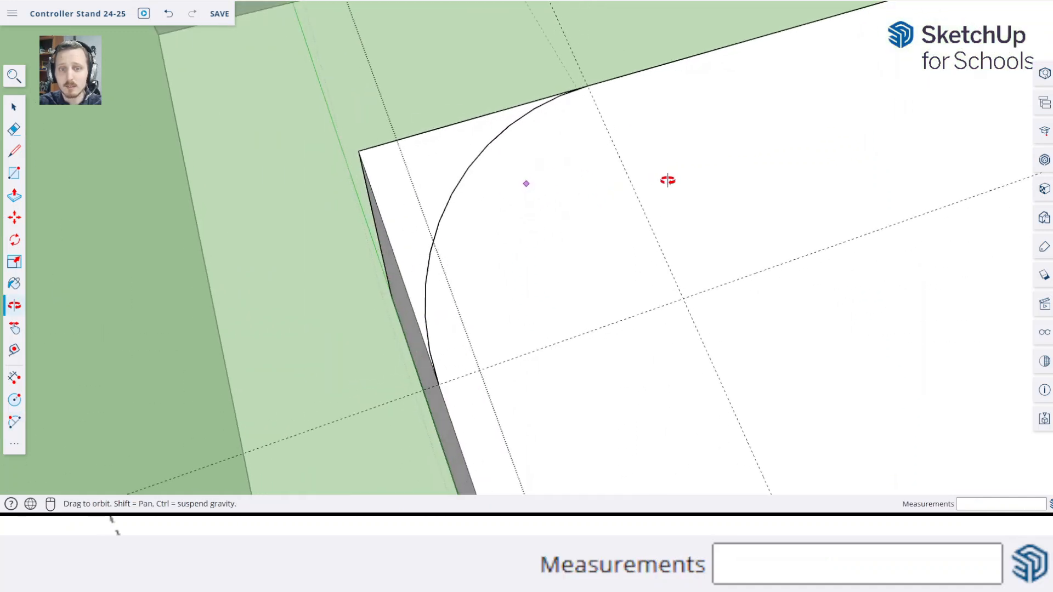
# Open the controller plate component and trace the same corner arc on its face between the two guide points, with a radius of about 0.48 cm
pyautogui.press('space')
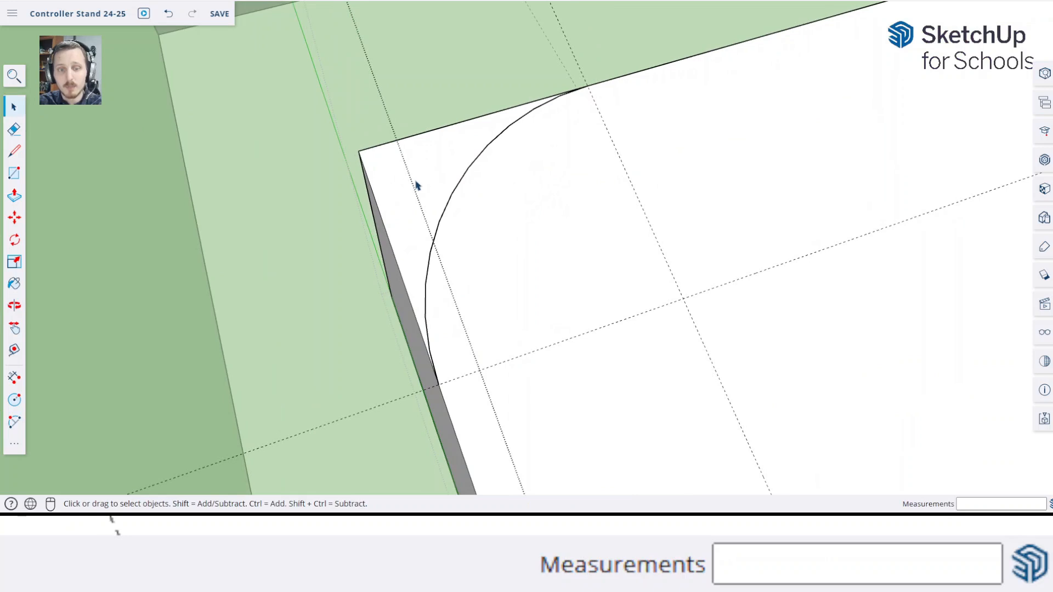
pyautogui.doubleClick(576, 207)
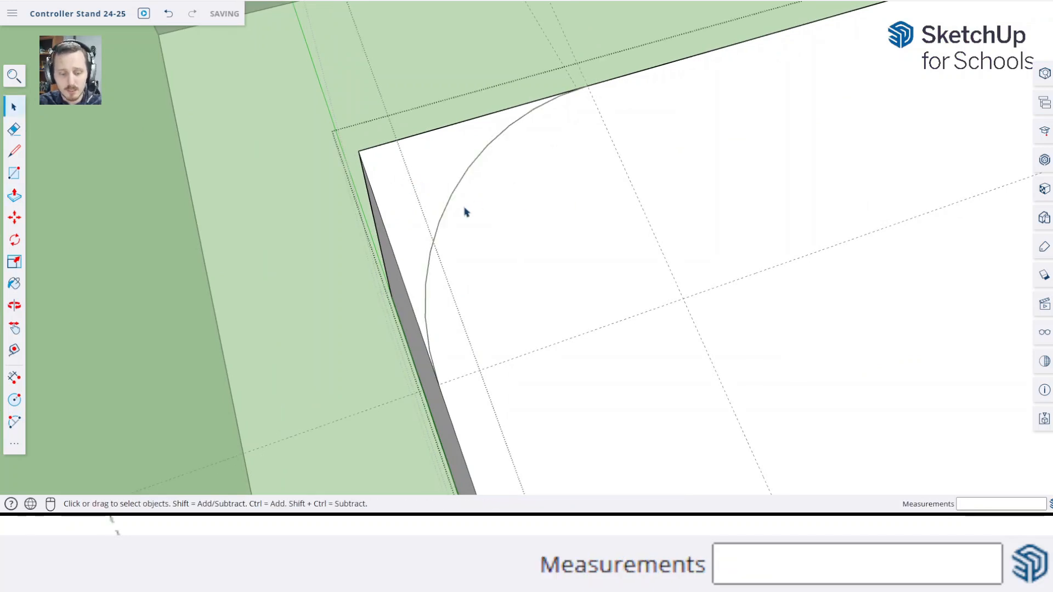
pyautogui.press('a')
pyautogui.click(438, 385)
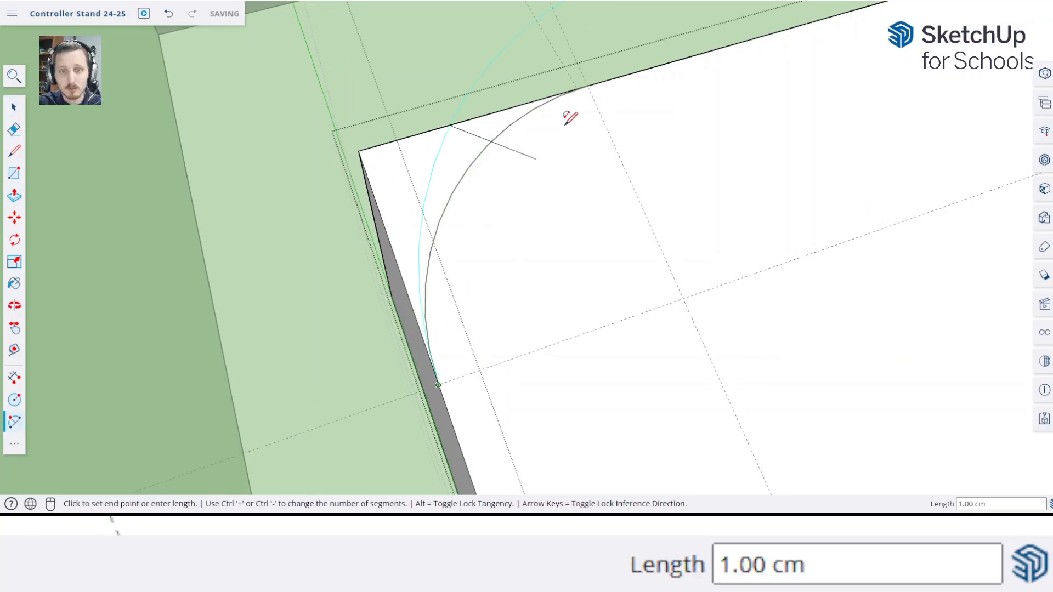
pyautogui.click(587, 85)
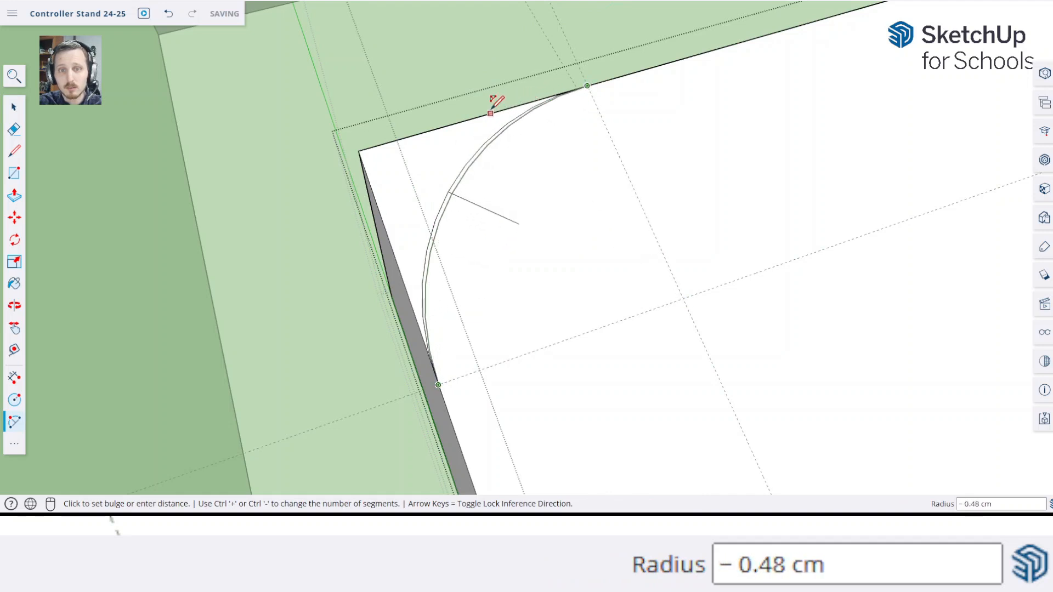
pyautogui.click(494, 112)
pyautogui.press('space')
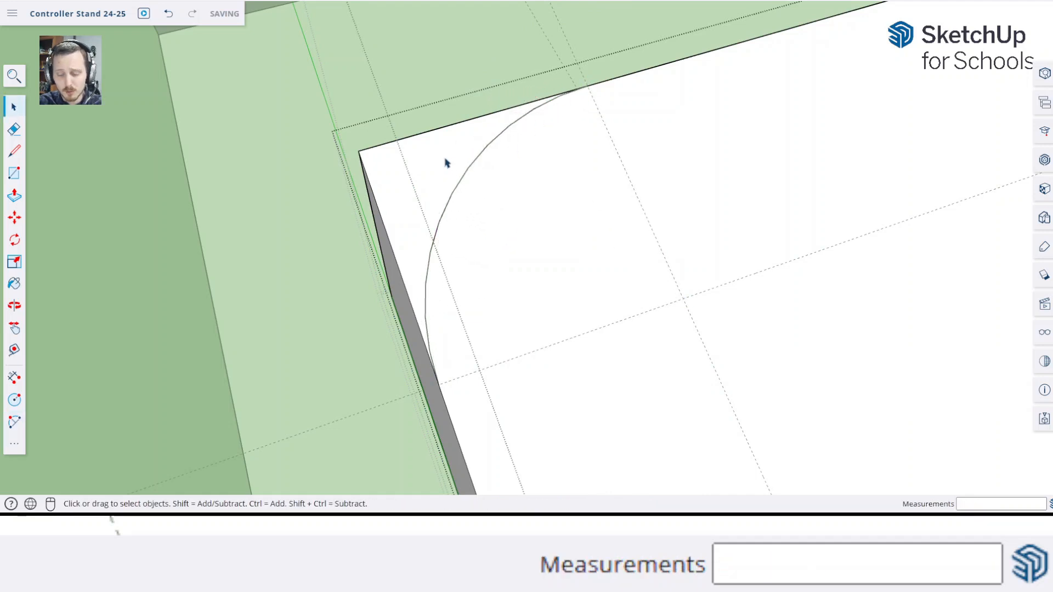
# Push the small corner face outside the arc through the plate's full thickness to cut it away
pyautogui.press('p')
pyautogui.click(430, 170)
pyautogui.click(414, 290)
pyautogui.press('space')
pyautogui.scroll(-8, 385, 267)
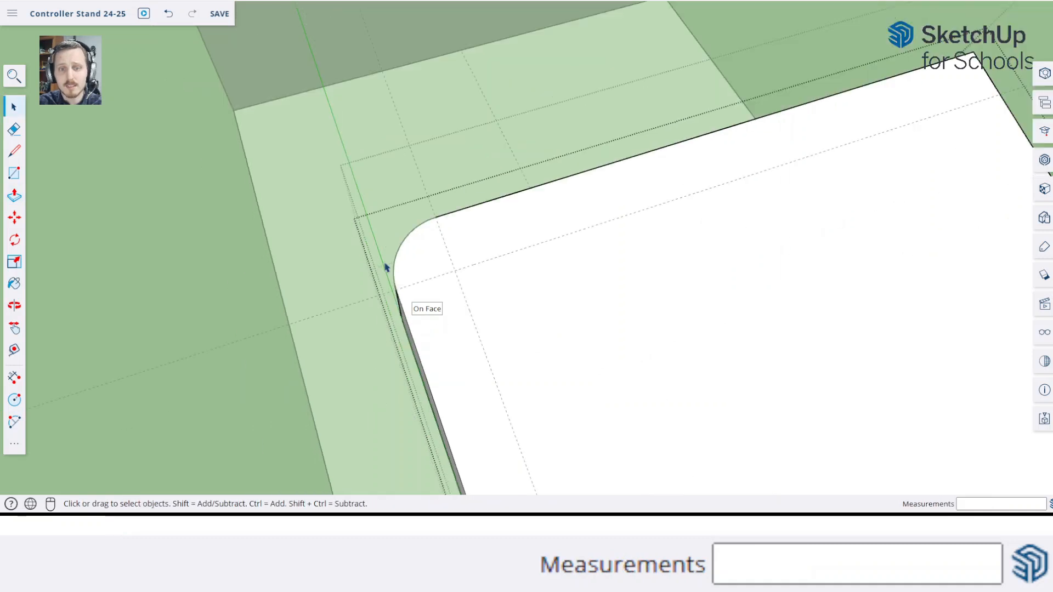
# Place a guide 0.5 cm in from the controller plate's opposite side edge
pyautogui.moveTo(562, 282); pyautogui.dragTo(325, 274, button='middle')
pyautogui.scroll(8, 628, 261)
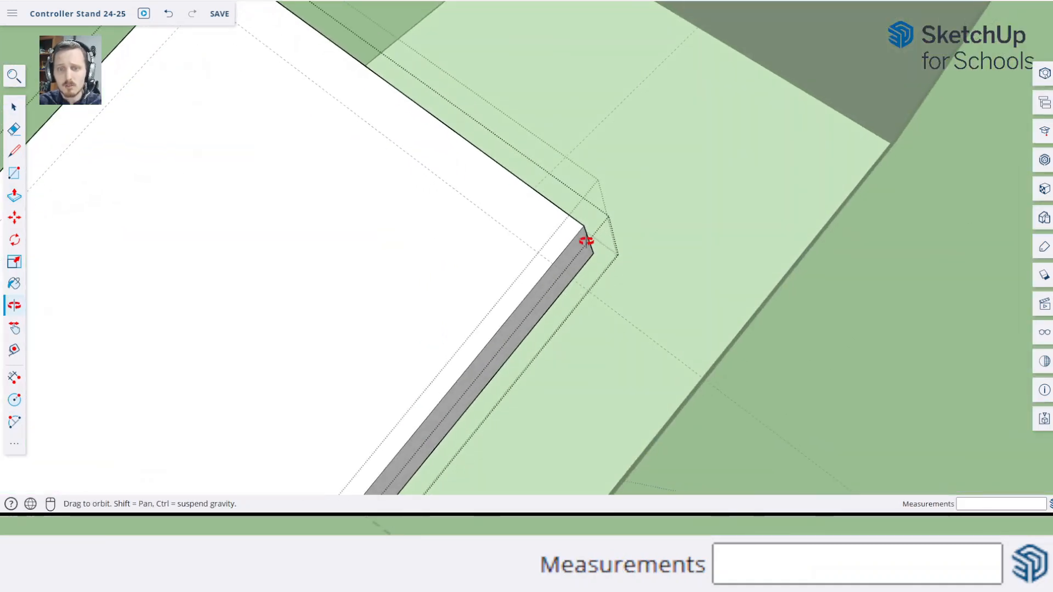
pyautogui.press('t')
pyautogui.click(534, 204)
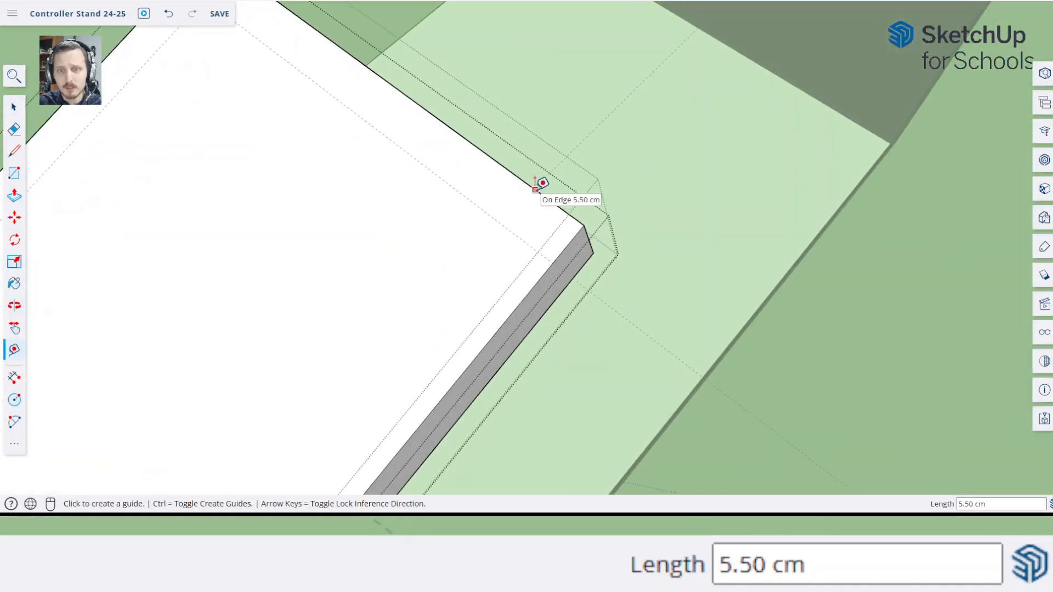
pyautogui.moveTo(439, 233); pyautogui.dragTo(539, 241, button='middle')
pyautogui.write('0.5')
pyautogui.press('Return')
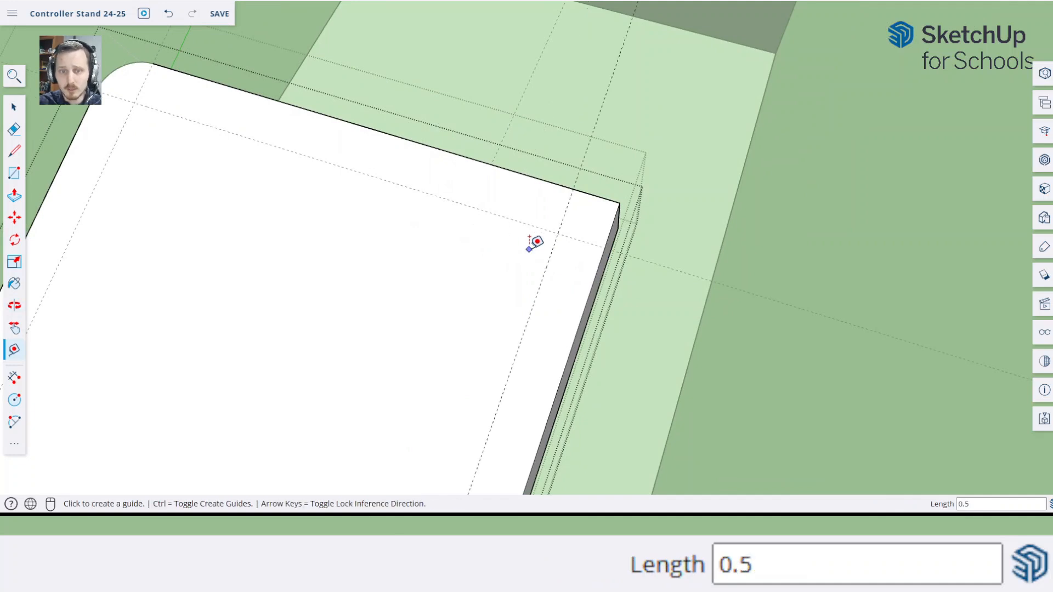
pyautogui.press('a')
pyautogui.click(604, 247)
pyautogui.click(570, 189)
pyautogui.scroll(5, 602, 222)
pyautogui.scroll(4, 622, 230)
pyautogui.moveTo(611, 230); pyautogui.dragTo(616, 216, button='middle')
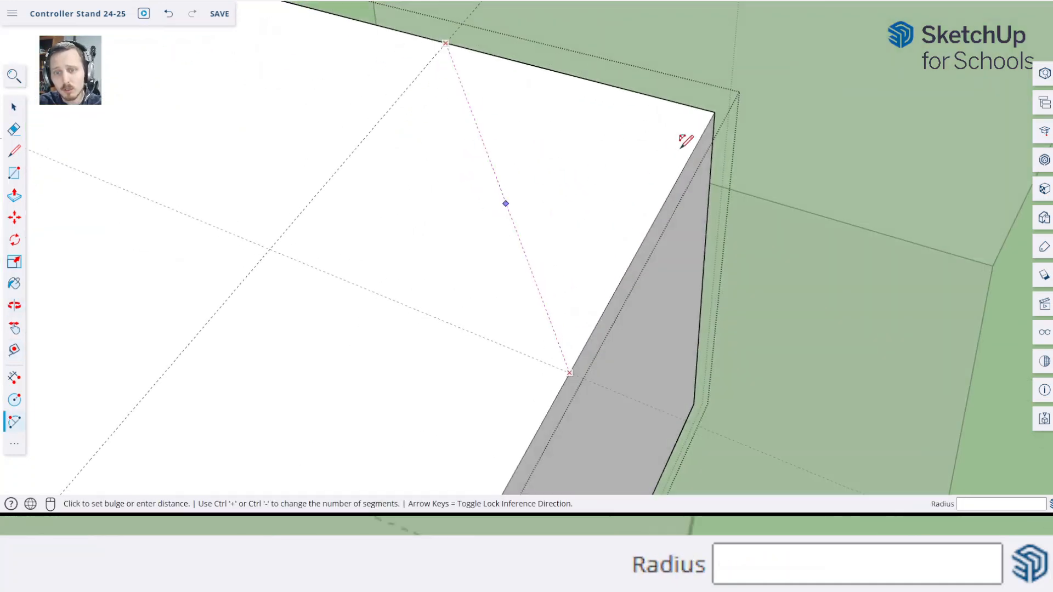
pyautogui.moveTo(680, 147); pyautogui.dragTo(767, 241, button='middle')
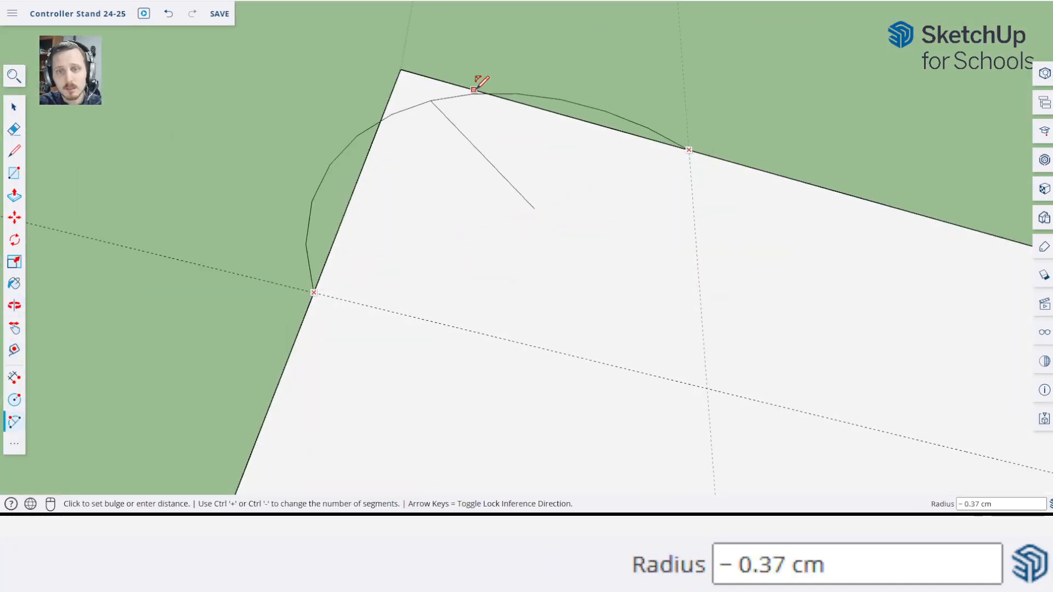
pyautogui.press('space')
# Set the model's length snapping increment to 0.01 cm
pyautogui.click(1045, 390)
pyautogui.scroll(-2, 979, 293)
pyautogui.scroll(2, 919, 242)
pyautogui.click(933, 131)
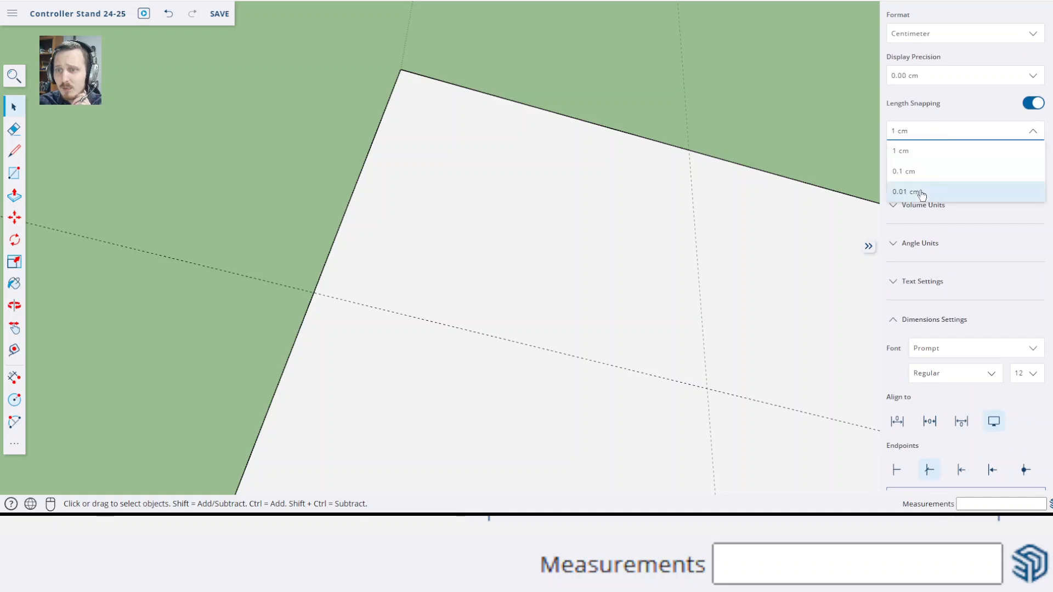
pyautogui.click(921, 193)
pyautogui.click(536, 257)
# Draw an arc about 0.71 cm wide across the plate's second rear corner, tangent to its edges, and cut the corner away through the plate
pyautogui.press('a')
pyautogui.click(313, 292)
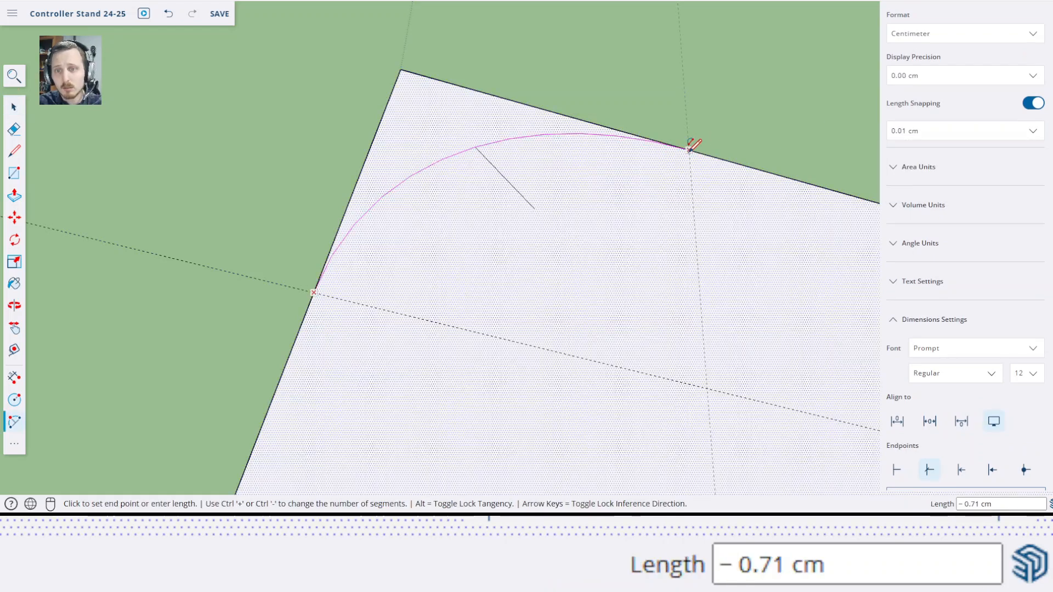
pyautogui.click(688, 150)
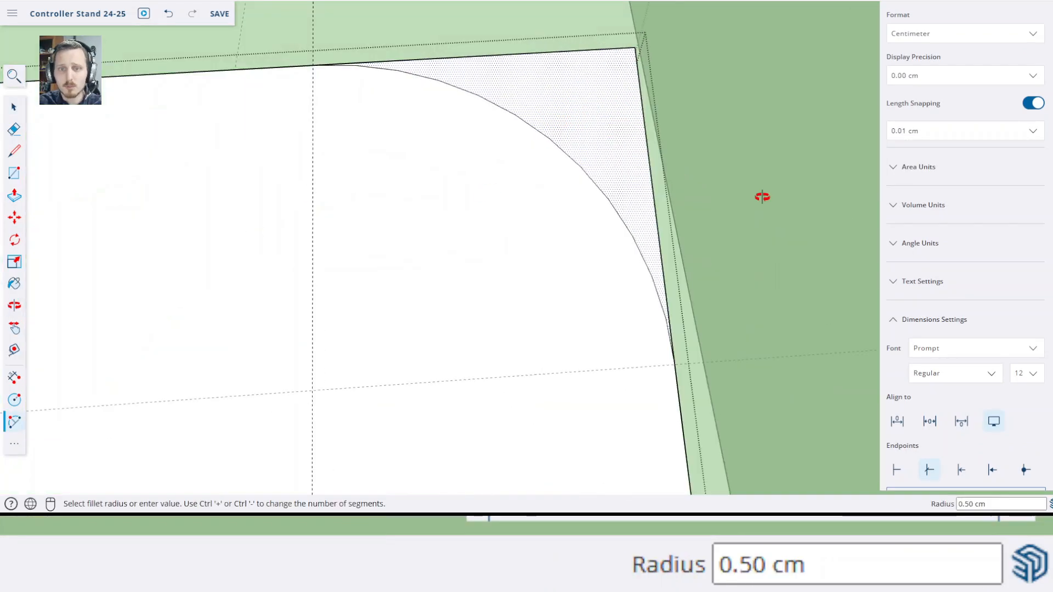
pyautogui.moveTo(759, 195); pyautogui.dragTo(735, 286, button='middle')
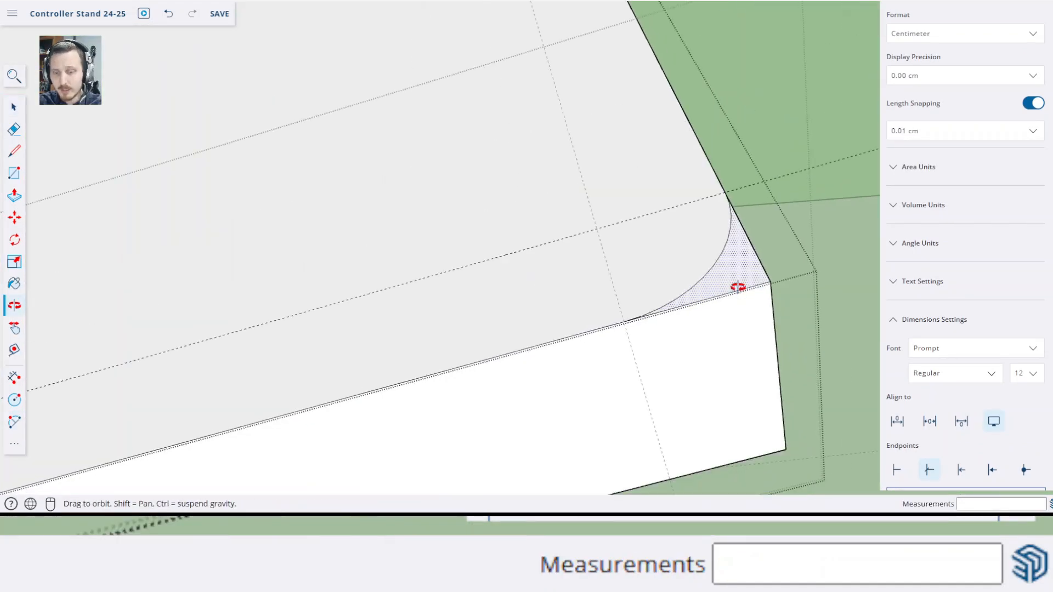
pyautogui.press('space')
pyautogui.scroll(-3, 356, 224)
pyautogui.moveTo(356, 224); pyautogui.dragTo(486, 188, button='middle')
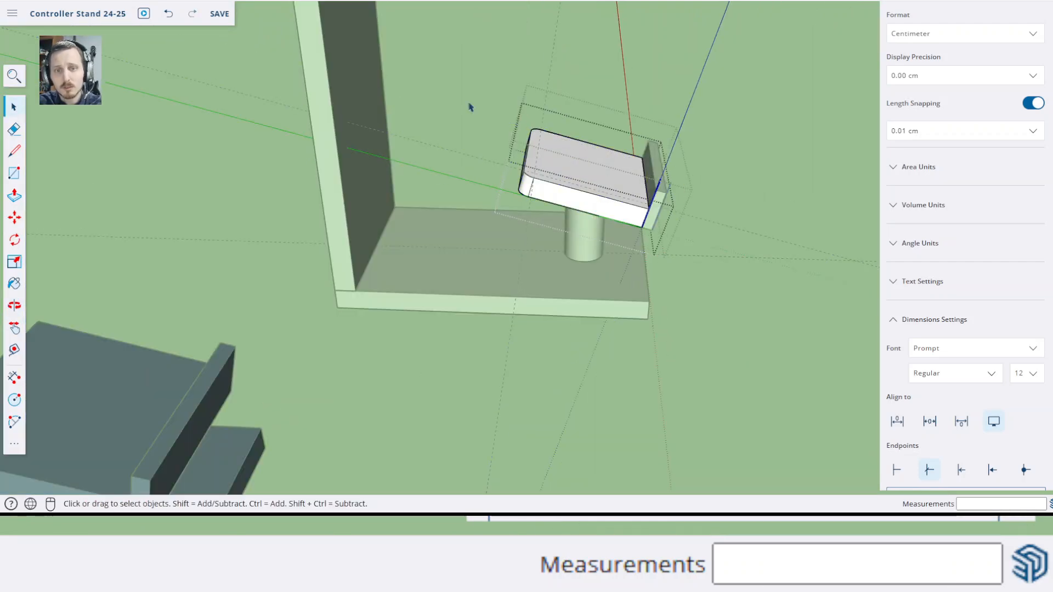
pyautogui.moveTo(547, 102); pyautogui.dragTo(484, 226, button='middle')
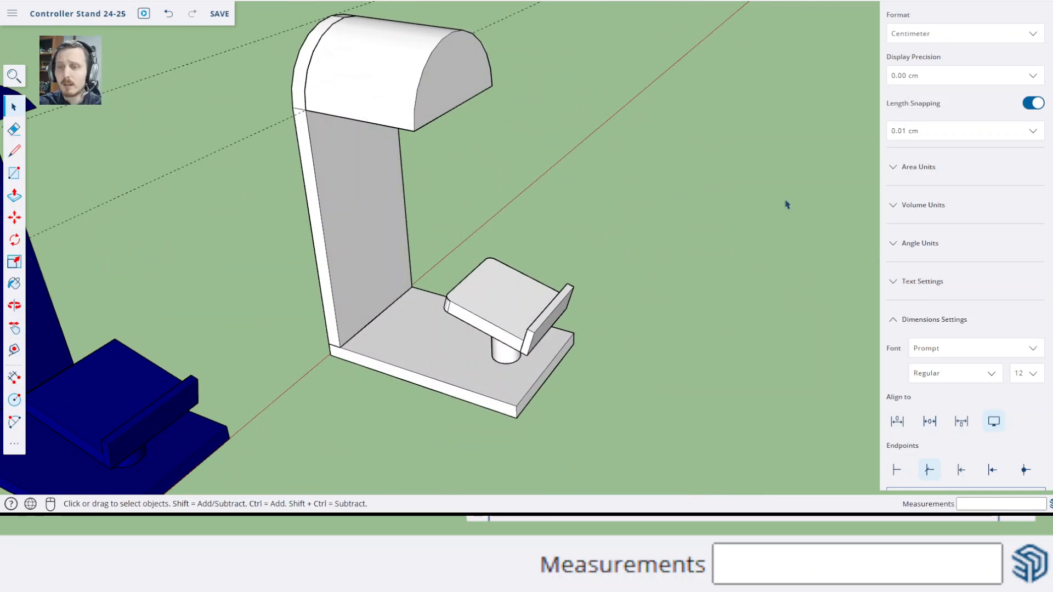
# Close the model settings, browse the material colours and pick Color A02 for painting
pyautogui.click(869, 247)
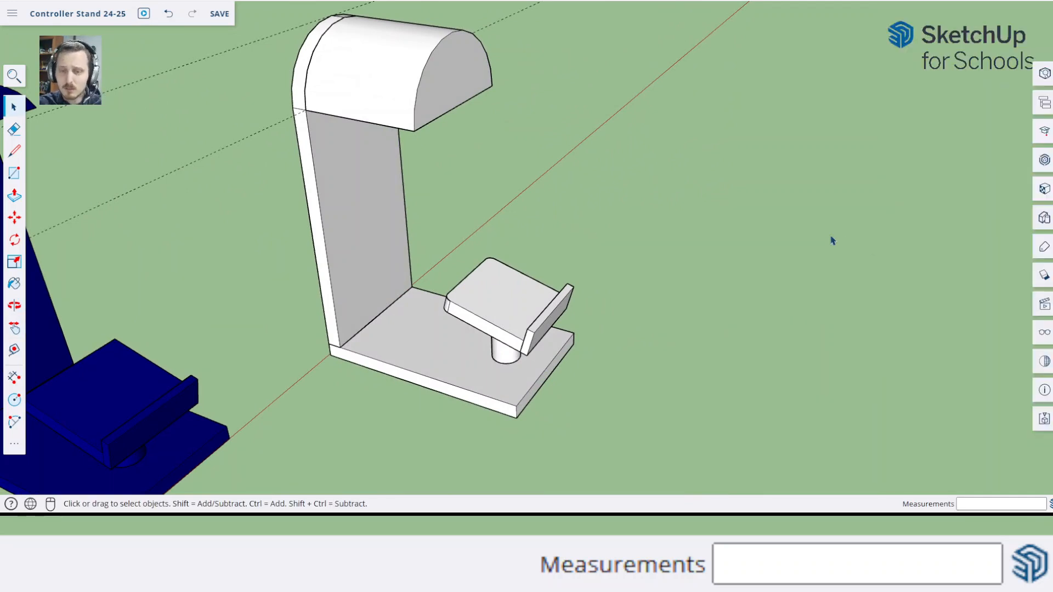
pyautogui.press('b')
pyautogui.scroll(-4, 975, 191)
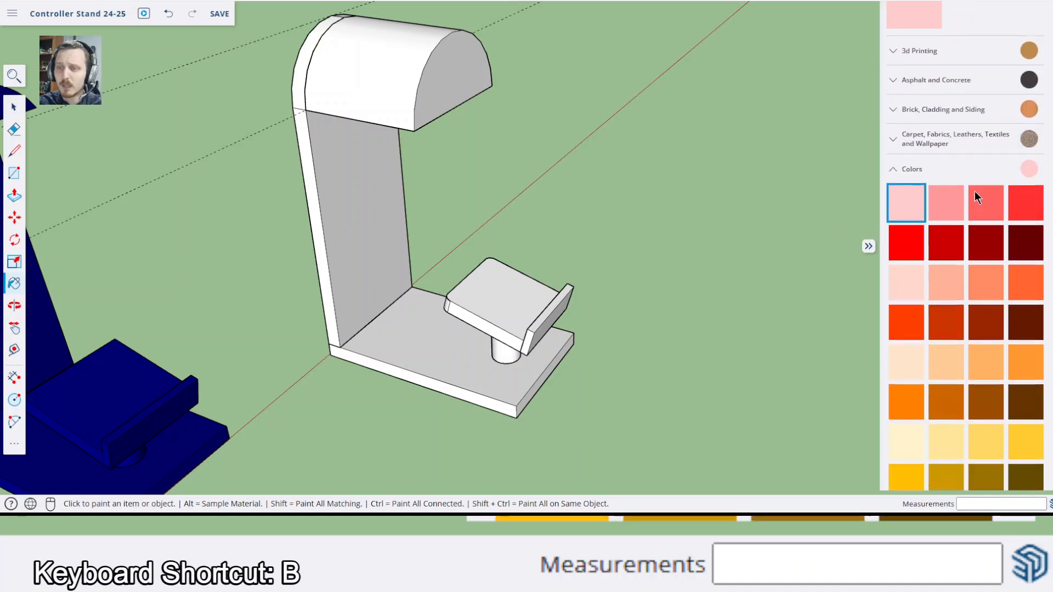
pyautogui.scroll(-8, 969, 329)
pyautogui.scroll(10, 969, 216)
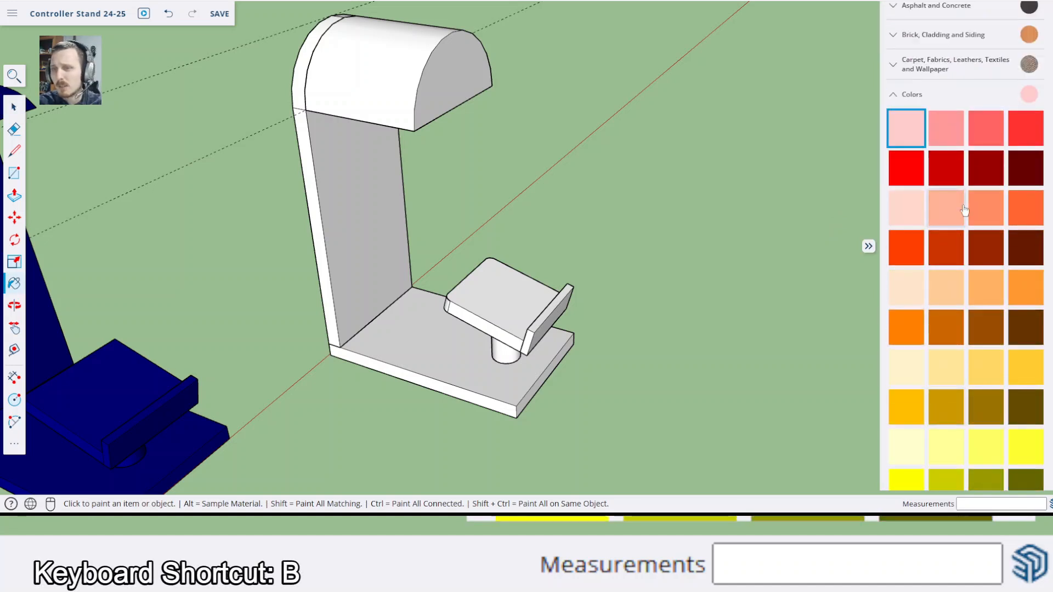
pyautogui.scroll(3, 964, 208)
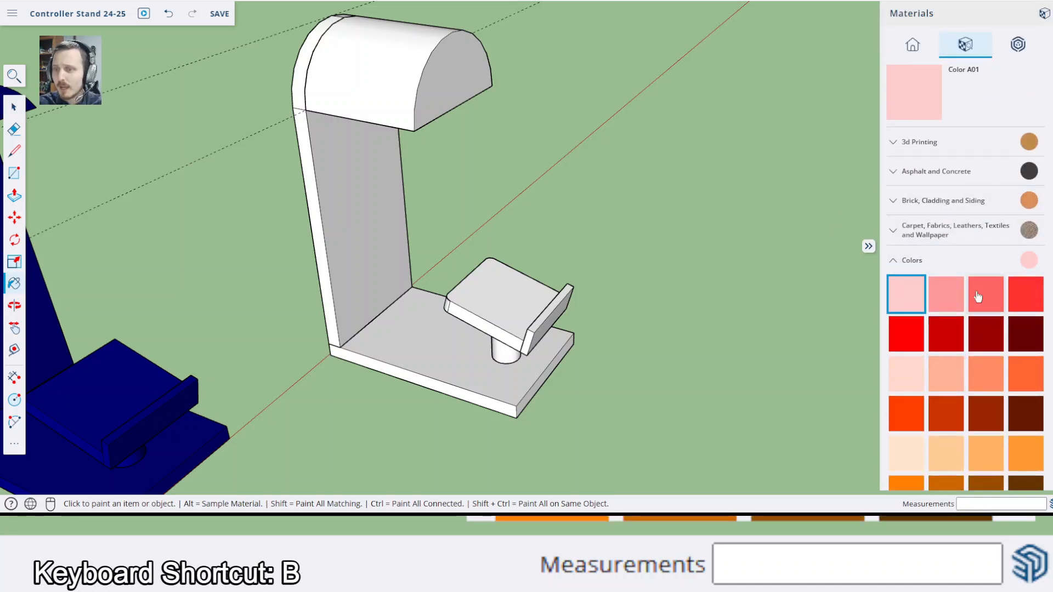
pyautogui.click(951, 306)
pyautogui.scroll(-4, 477, 225)
# Delete the two long construction guides still running past the finished stand
pyautogui.press('space')
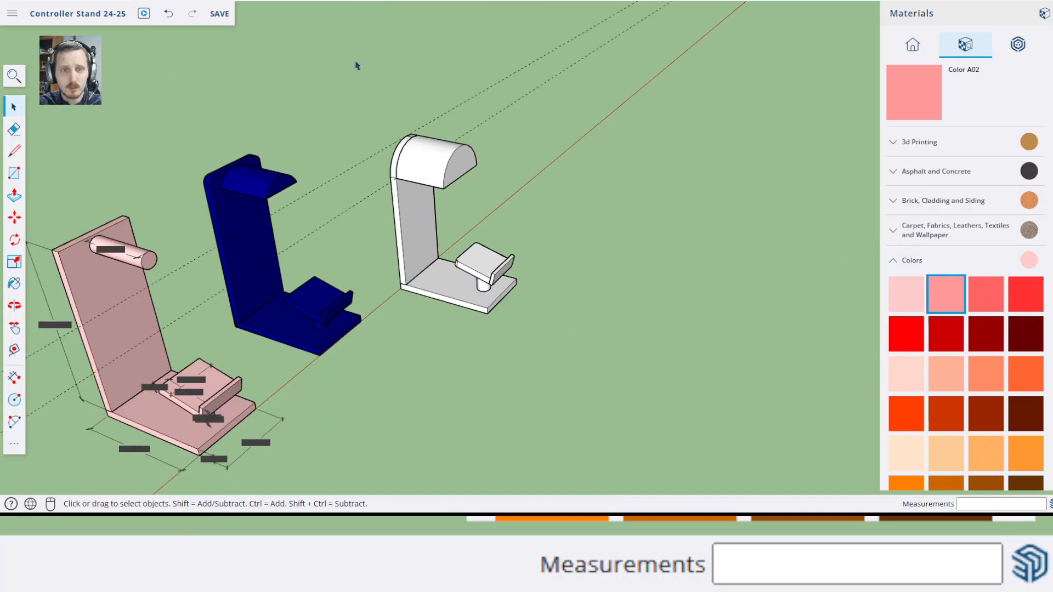
pyautogui.moveTo(356, 62); pyautogui.dragTo(557, 363)
pyautogui.click(562, 102)
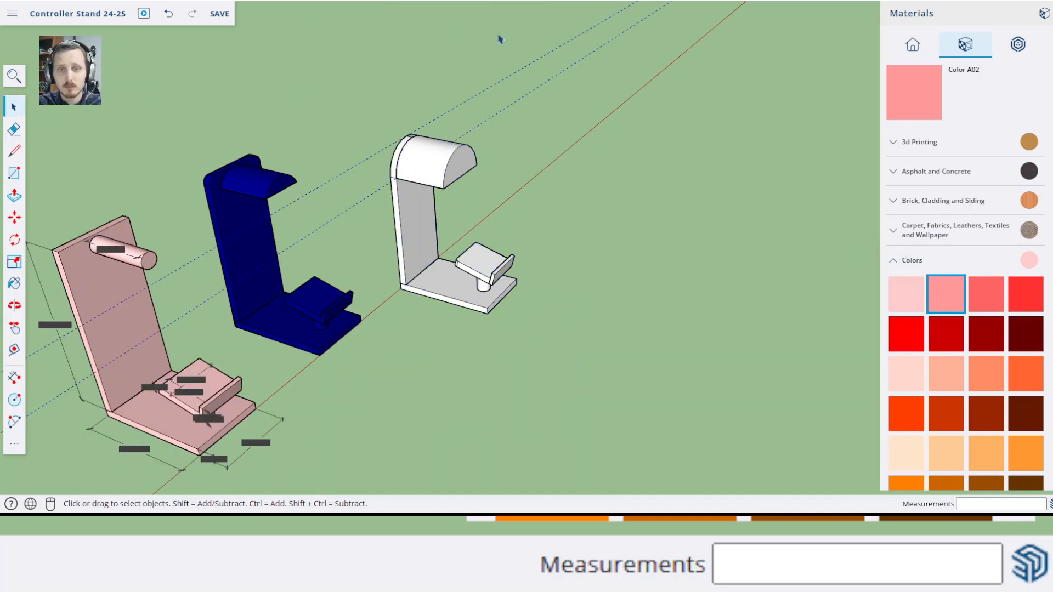
pyautogui.doubleClick(421, 175)
pyautogui.click(358, 81)
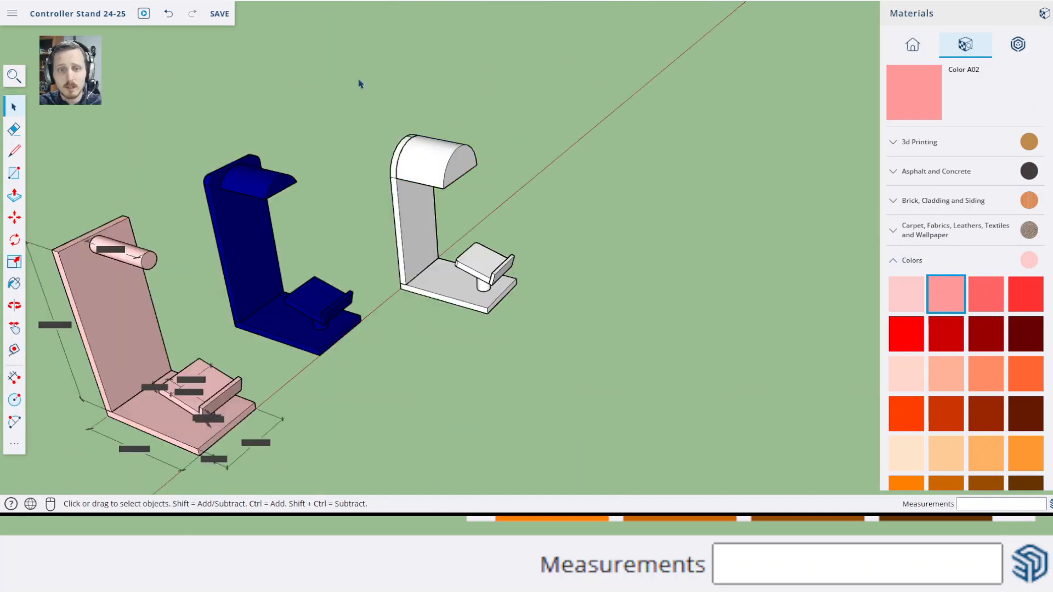
# Select every part of the white stand and paint them all with Color A03
pyautogui.moveTo(341, 63); pyautogui.dragTo(573, 378)
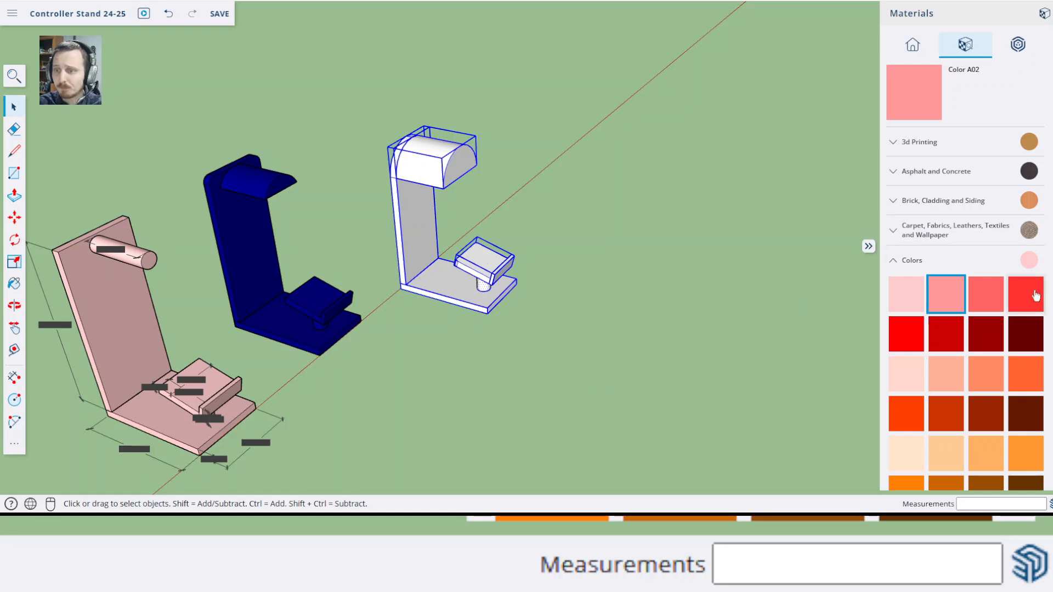
pyautogui.click(988, 309)
pyautogui.click(441, 275)
pyautogui.moveTo(557, 284)
pyautogui.mouseDown(button='middle')
pyautogui.moveTo(397, 271)
pyautogui.moveTo(562, 274)
pyautogui.mouseUp(button='middle')
# Repaint the whole selected stand with the dark brown material from the Wood collection, then close the material library
pyautogui.scroll(-4, 934, 230)
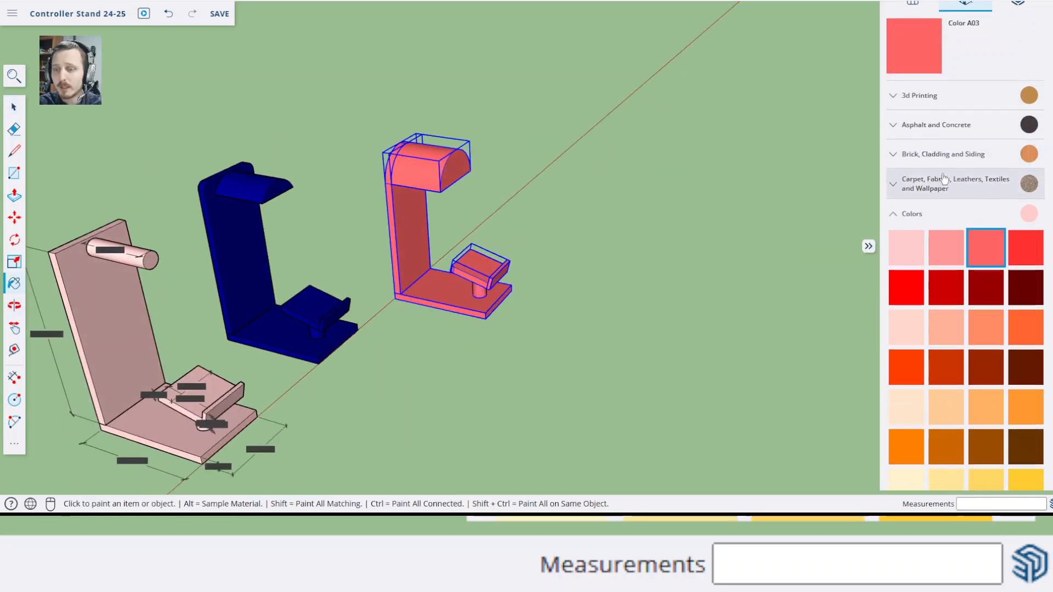
pyautogui.scroll(-15, 934, 230)
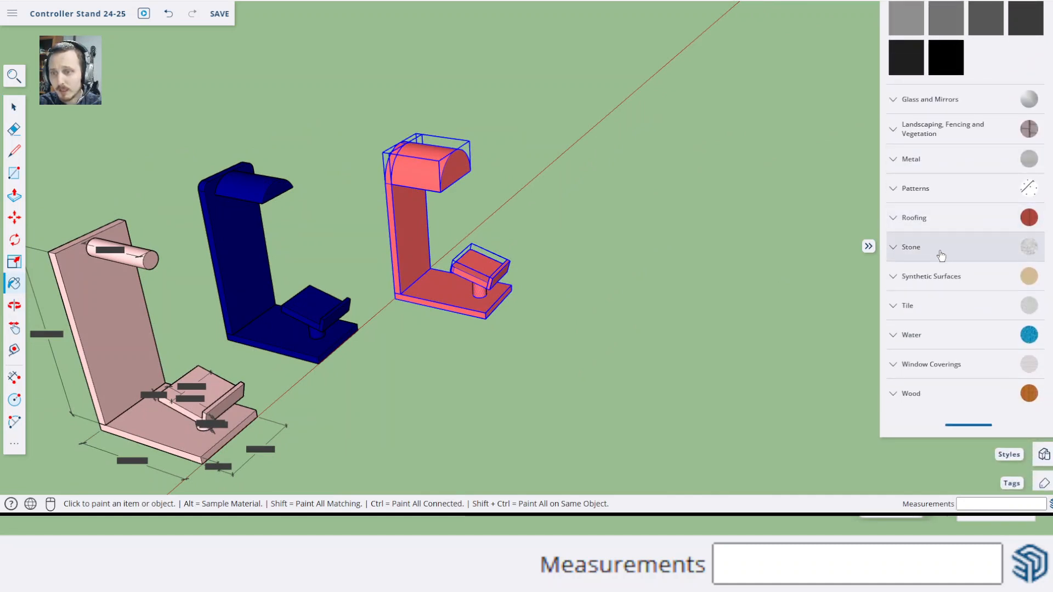
pyautogui.click(916, 394)
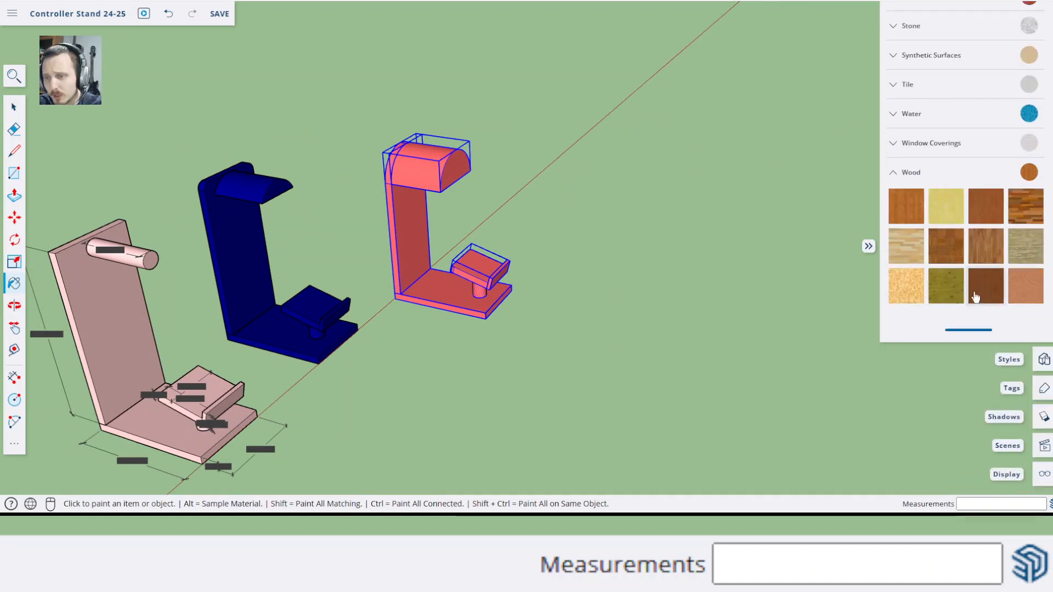
pyautogui.click(400, 253)
pyautogui.moveTo(513, 228); pyautogui.dragTo(435, 242, button='middle')
pyautogui.press('space')
pyautogui.scroll(3, 477, 142)
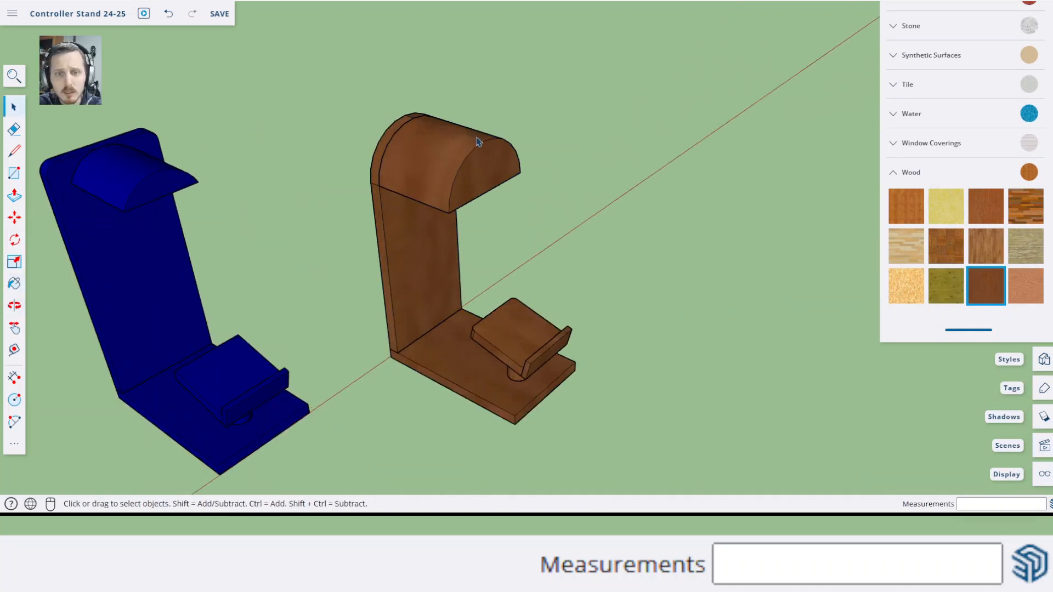
pyautogui.scroll(1, 477, 142)
pyautogui.moveTo(546, 265); pyautogui.dragTo(526, 161, button='middle')
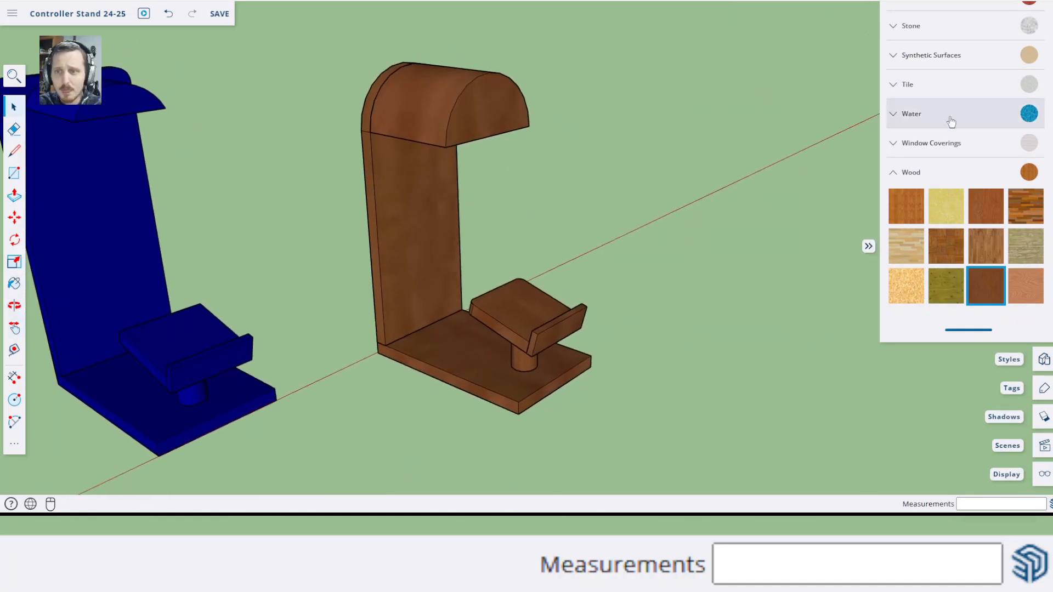
pyautogui.click(868, 246)
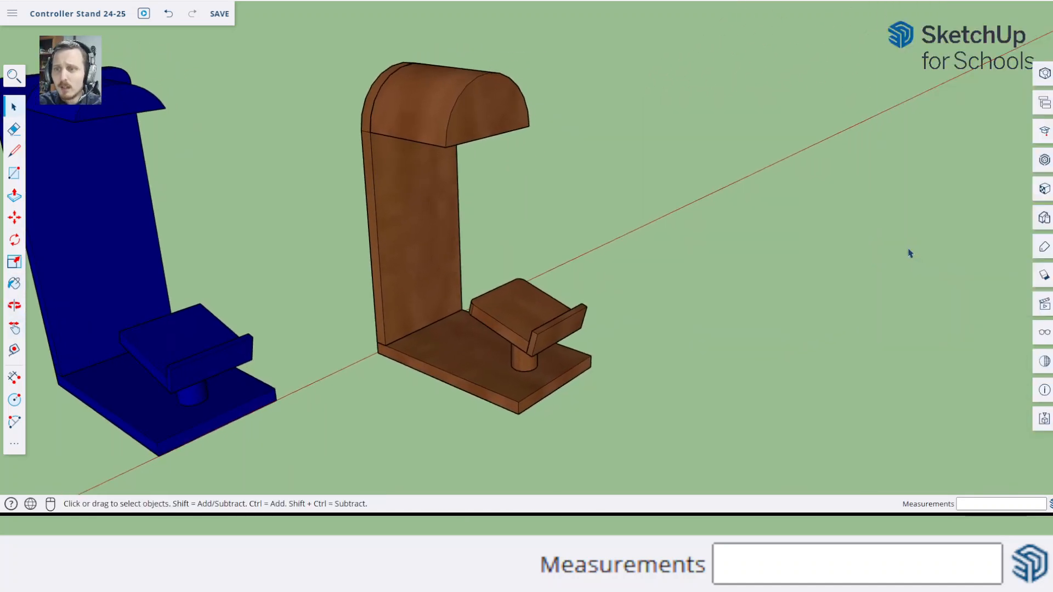
# Search 3D Warehouse for headphones, view a headphone model's page, and close the library without importing anything
pyautogui.click(1043, 160)
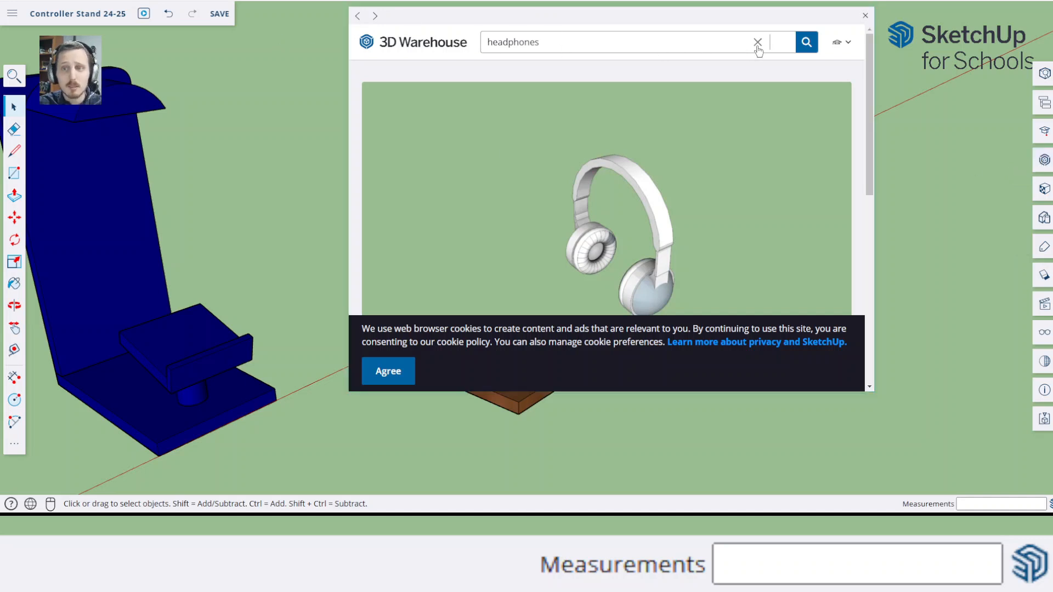
pyautogui.click(867, 18)
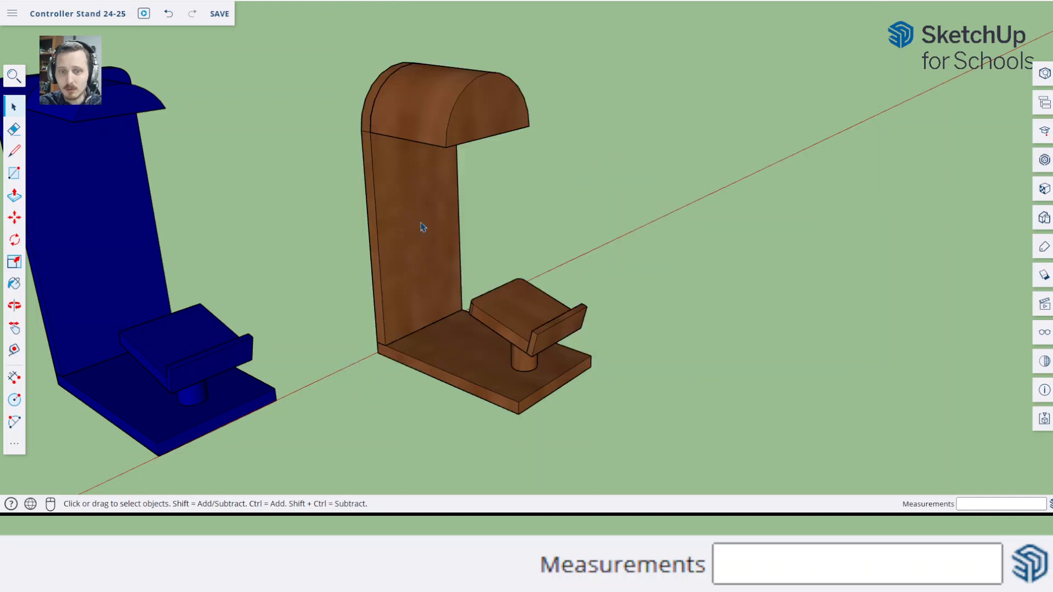
pyautogui.scroll(-3, 323, 219)
pyautogui.press('h')
pyautogui.moveTo(393, 273); pyautogui.dragTo(480, 293)
pyautogui.scroll(3, 495, 252)
pyautogui.scroll(2, 495, 250)
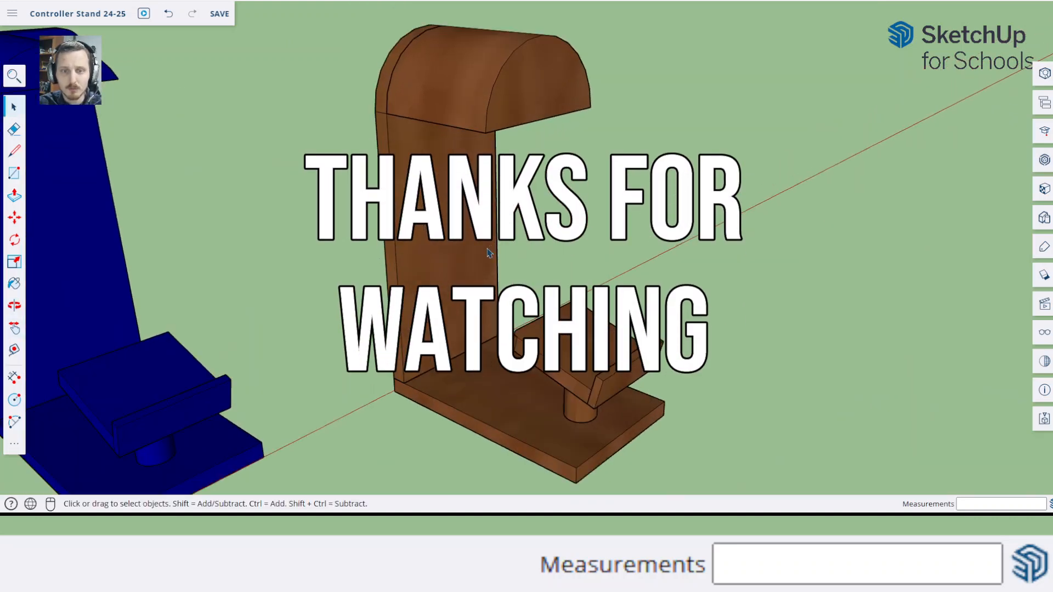